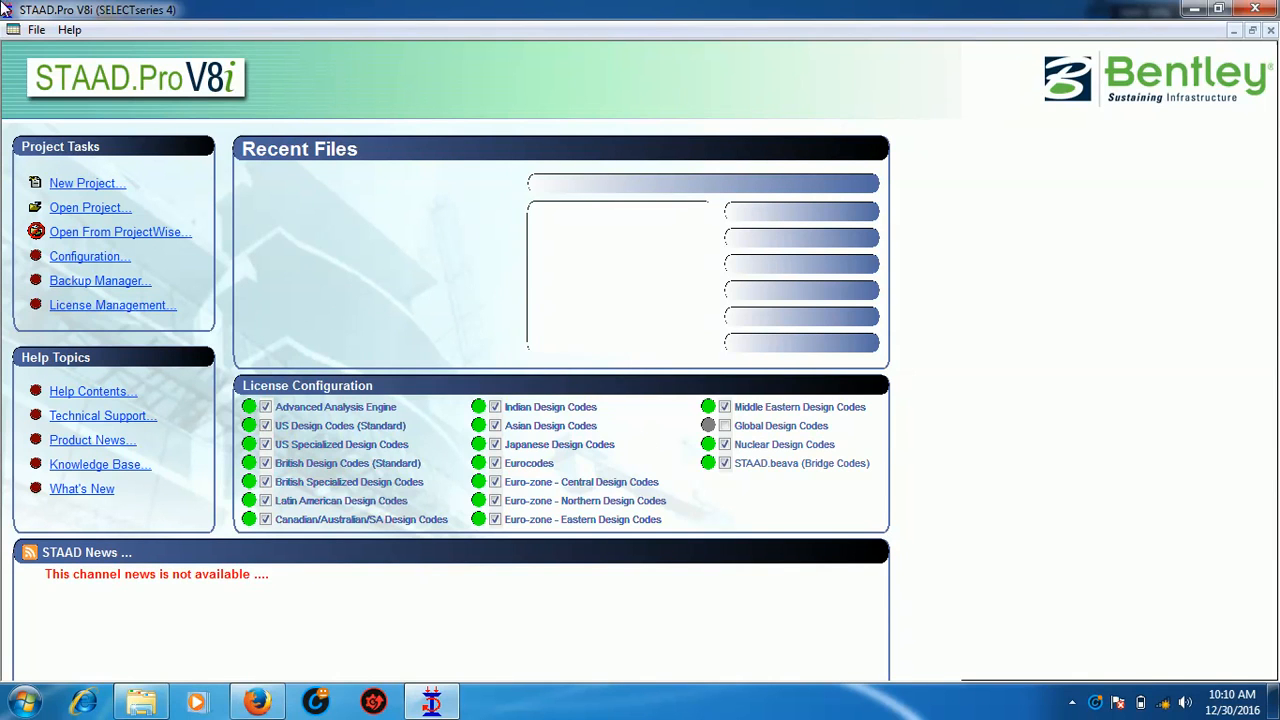
# Create a new Space project named Structure1 in meters and kilonewtons, overwriting the existing file, and start with Add Beam
pyautogui.click(100, 185)
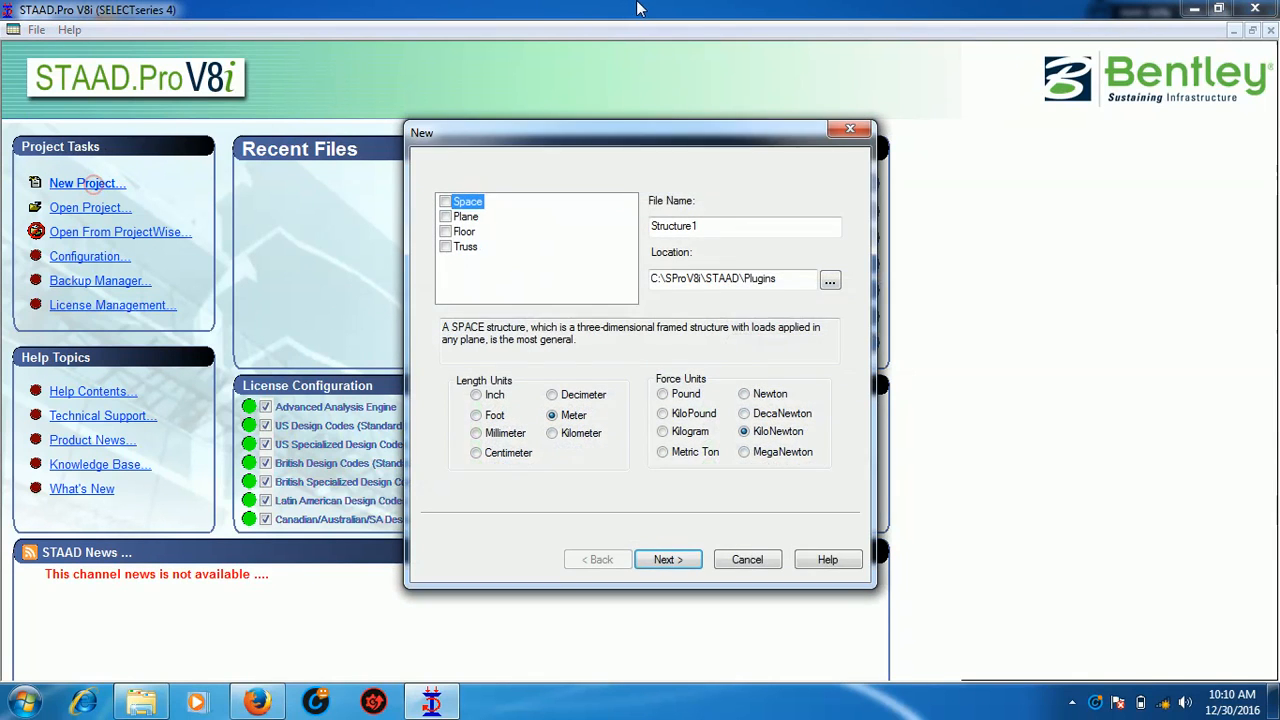
pyautogui.click(445, 202)
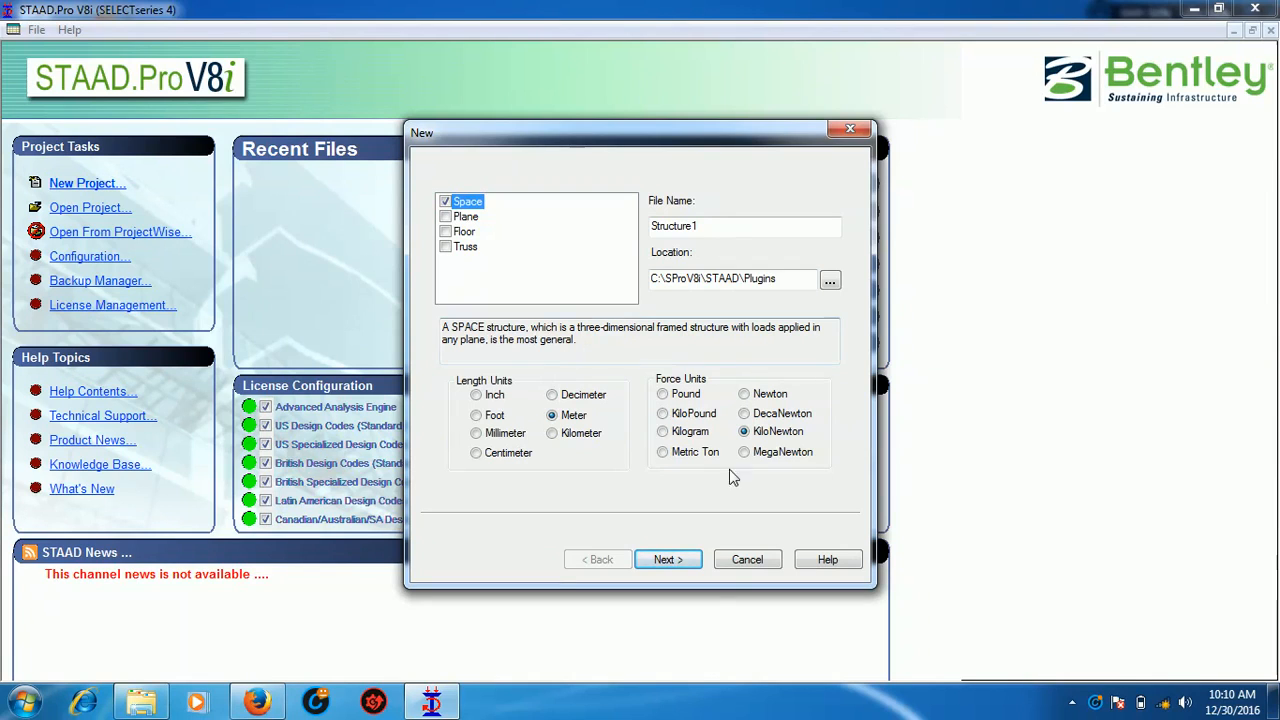
pyautogui.click(686, 572)
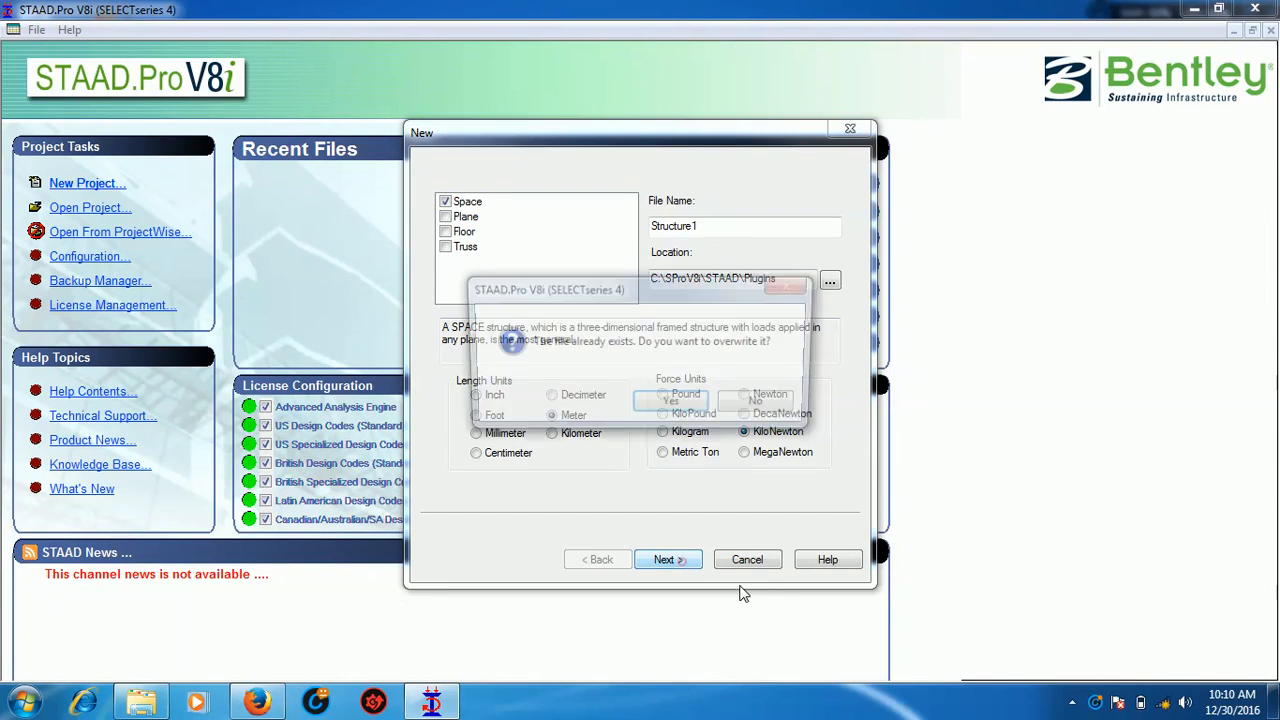
pyautogui.click(672, 404)
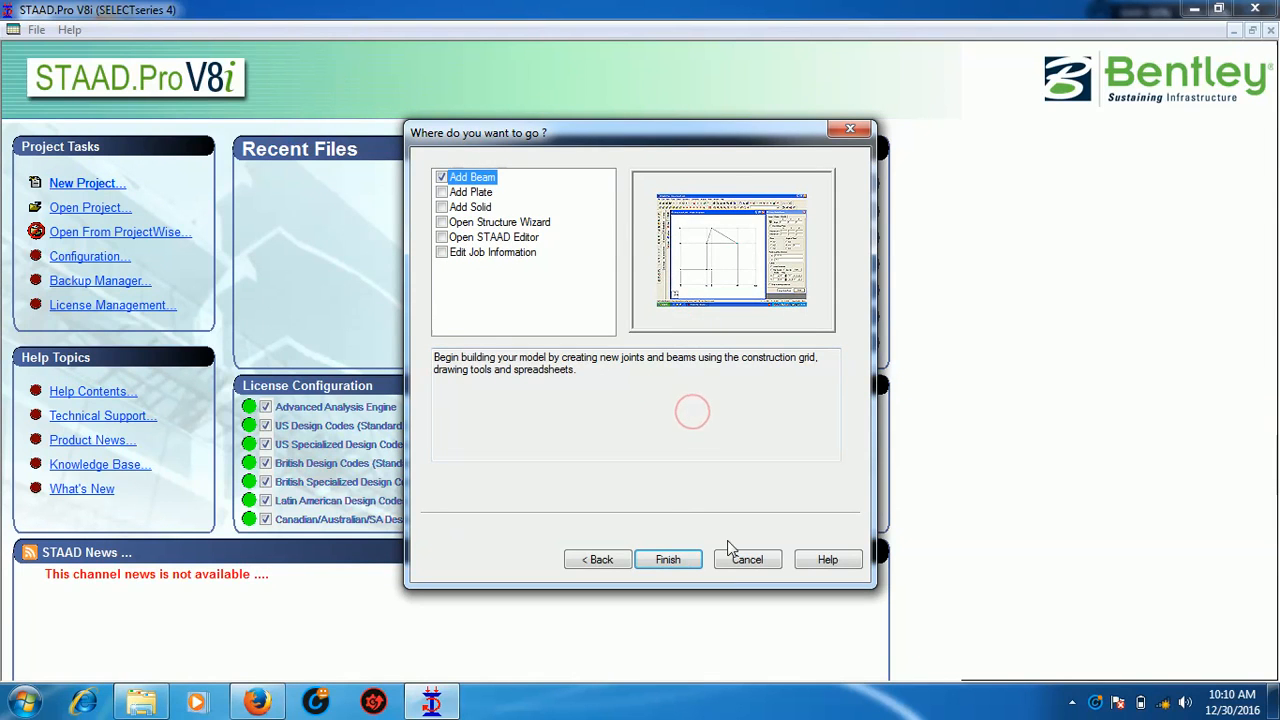
pyautogui.click(683, 566)
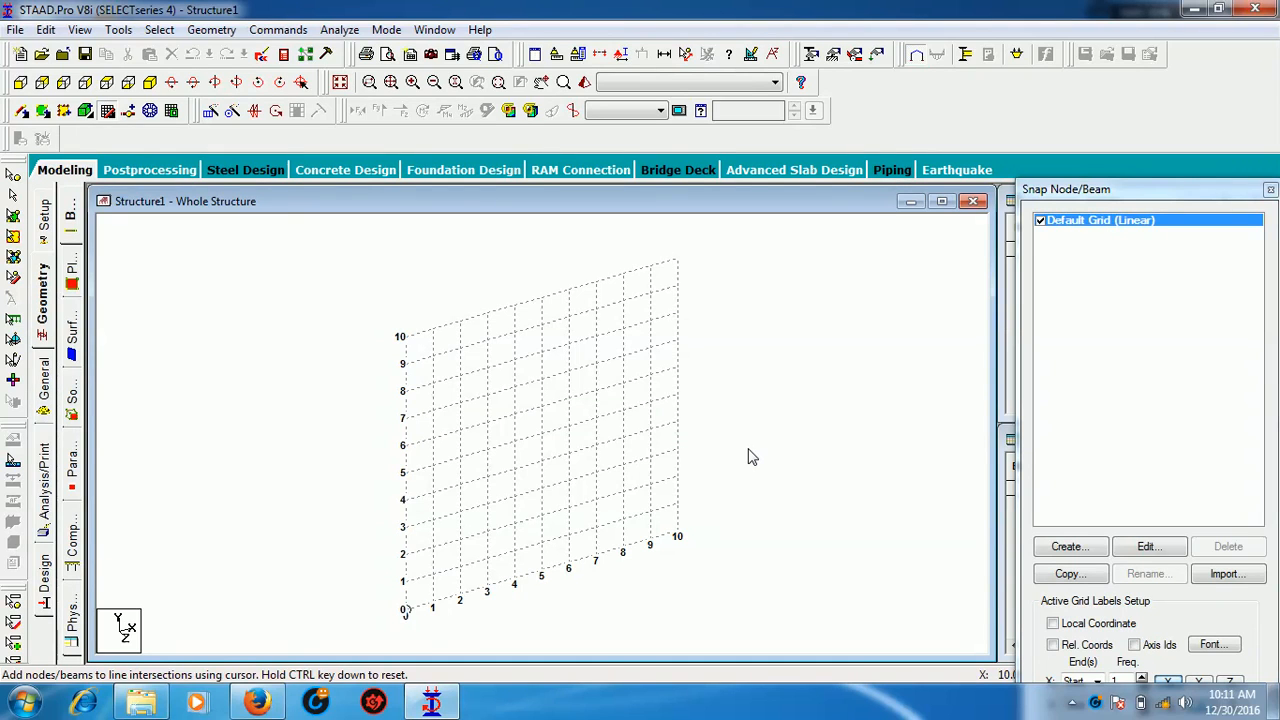
# Add two nodes on the default grid, one at the origin and one 1 m along X
pyautogui.scroll(1, 154, 489)
pyautogui.moveTo(336, 583); pyautogui.dragTo(424, 458, button='middle')
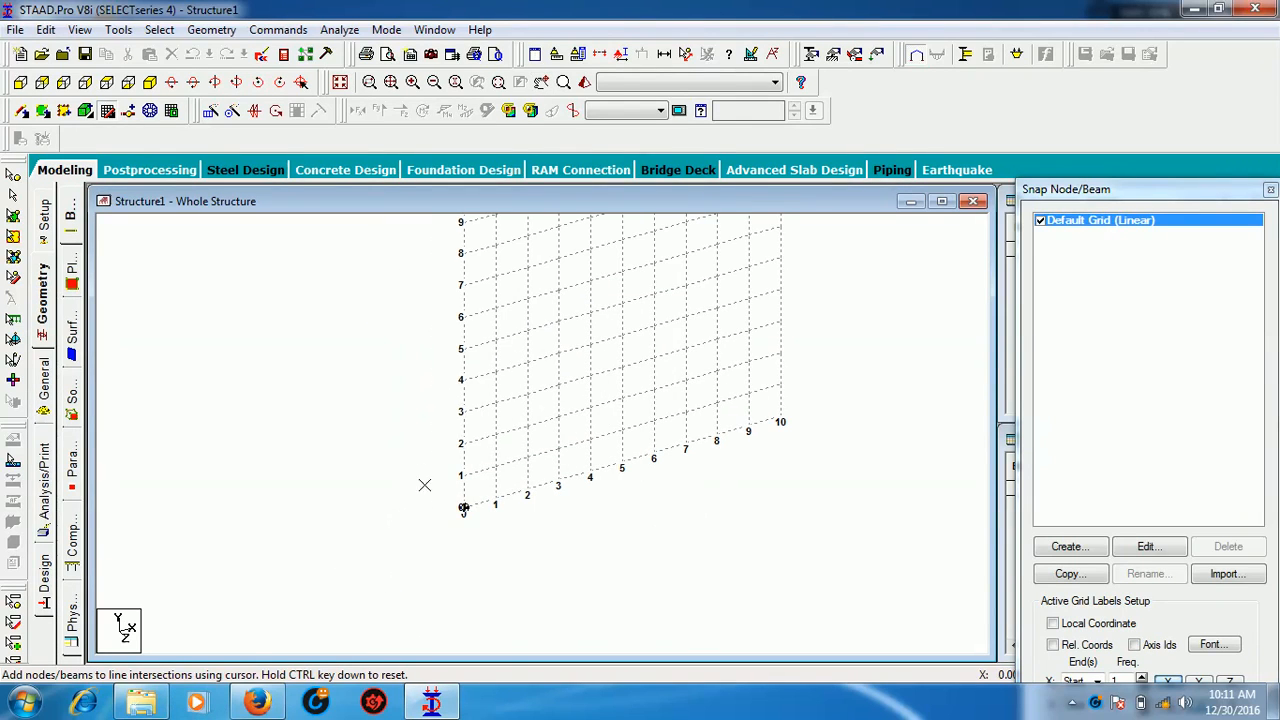
pyautogui.click(464, 507)
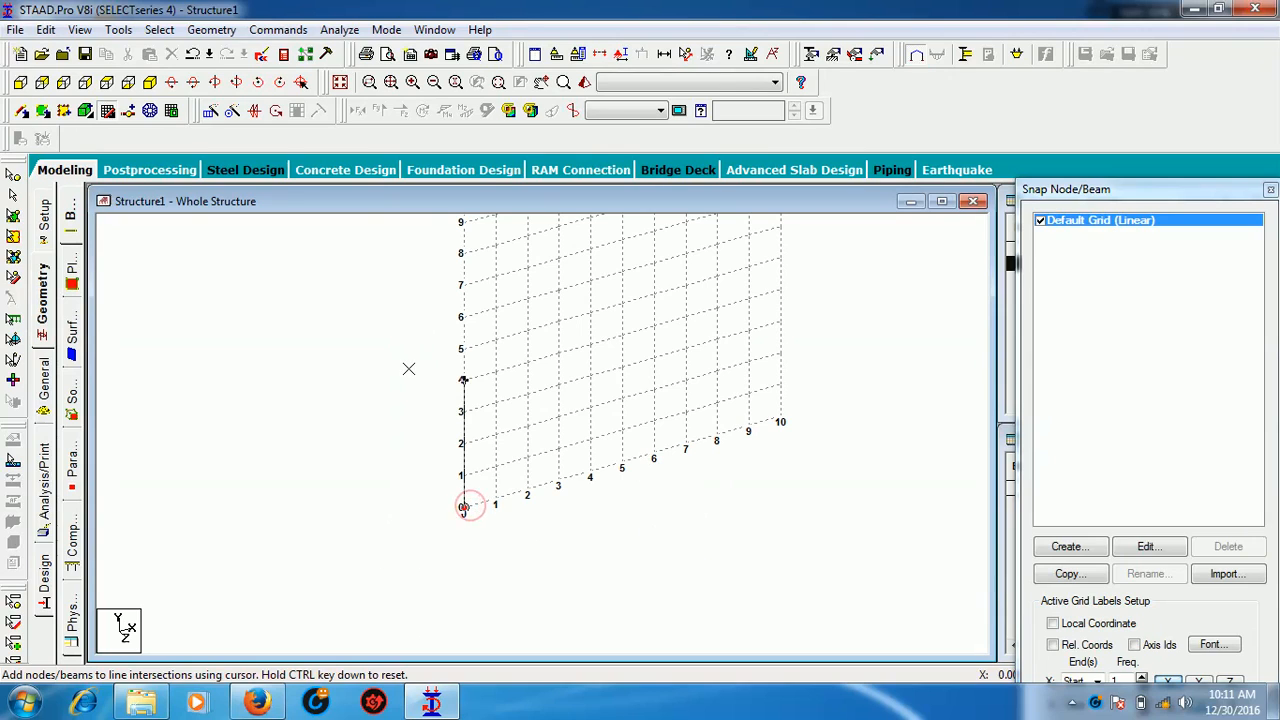
pyautogui.click(495, 500)
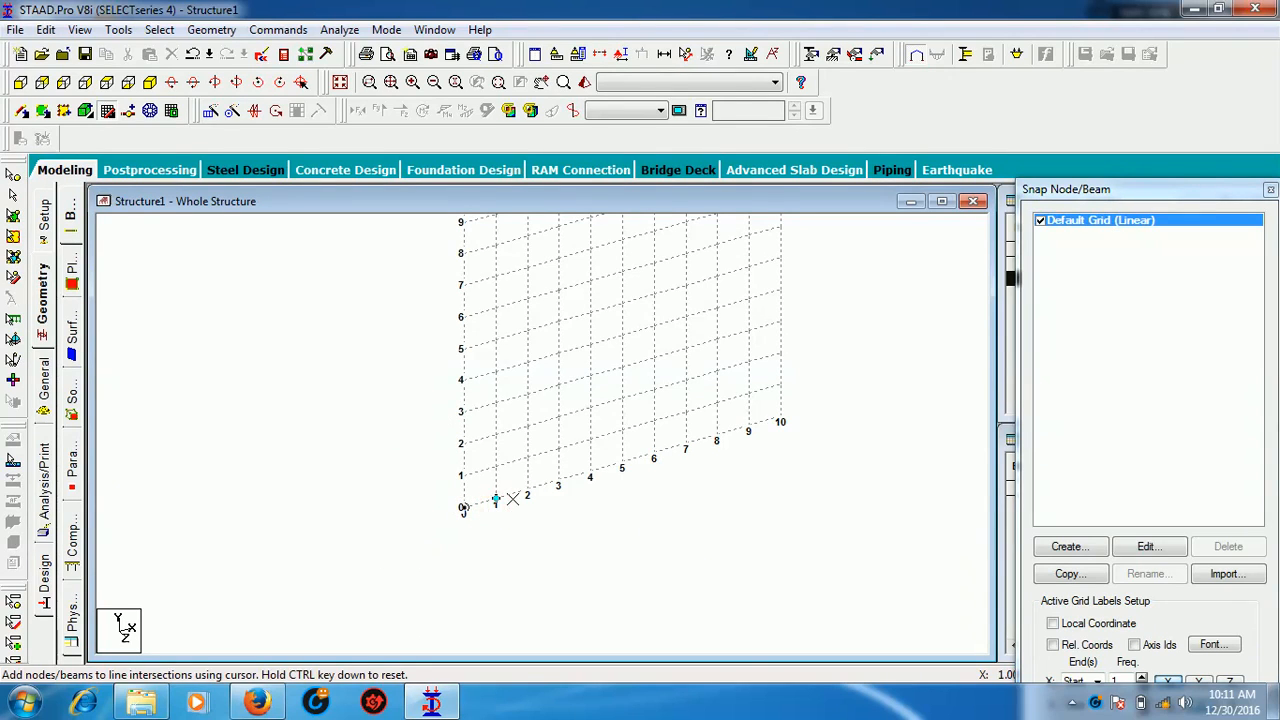
pyautogui.press('Escape')
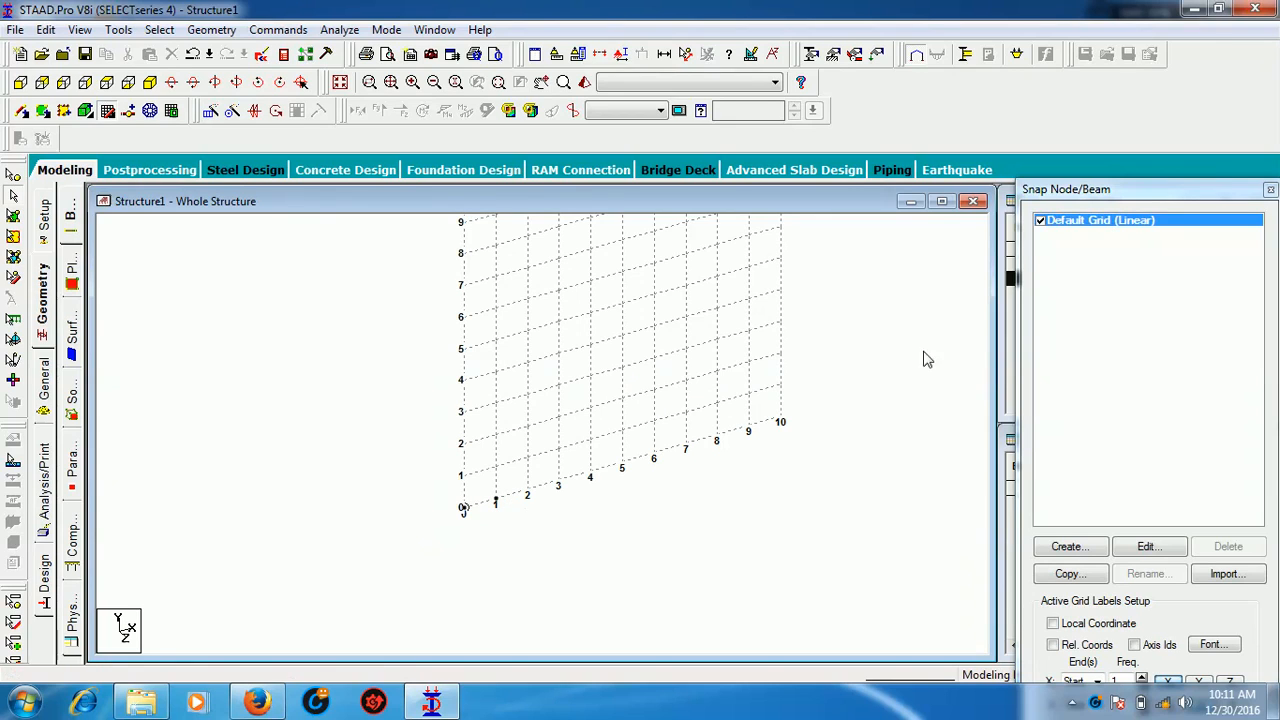
# Hide the default linear grid so only the two nodes are displayed
pyautogui.click(1040, 220)
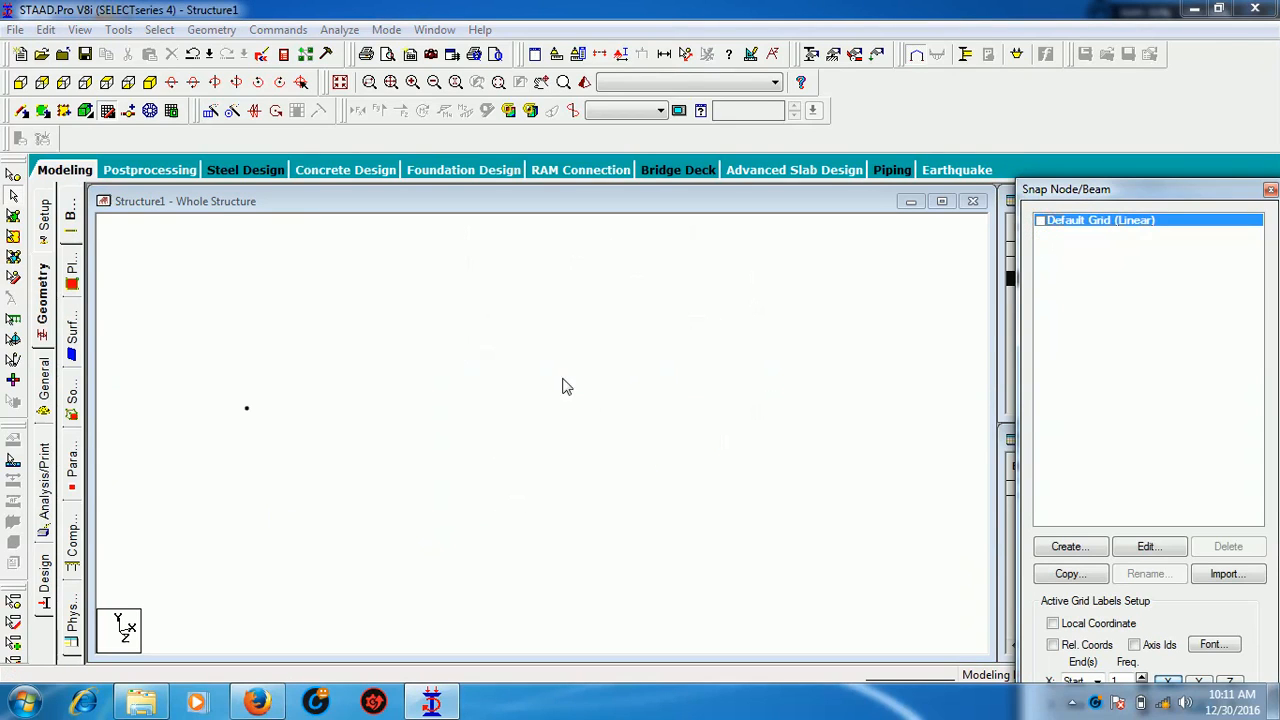
pyautogui.moveTo(574, 426); pyautogui.dragTo(484, 546, button='middle')
pyautogui.scroll(-3, 671, 497)
pyautogui.moveTo(654, 478)
pyautogui.mouseDown(button='middle')
pyautogui.moveTo(778, 481)
pyautogui.moveTo(600, 471)
pyautogui.moveTo(640, 474)
pyautogui.mouseUp(button='middle')
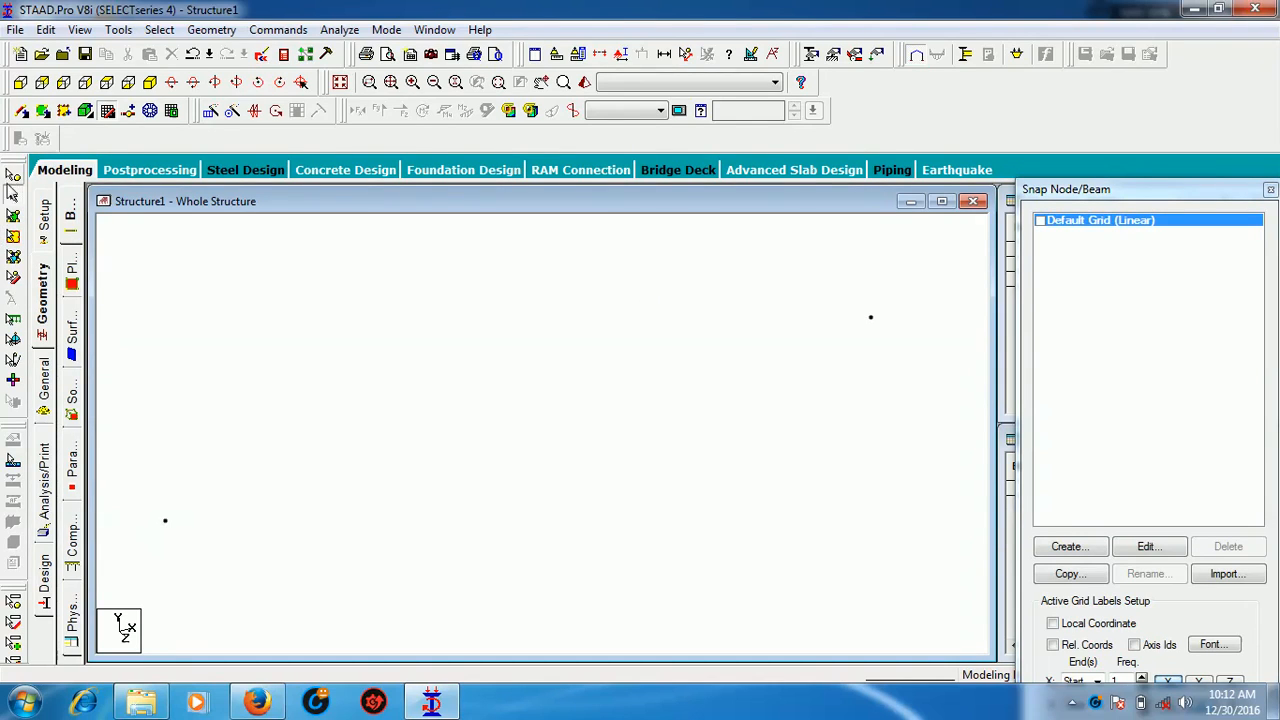
# Circular-repeat the node at X = 1 m about the Y axis through the origin node, with 18 degrees total angle and 1 step
pyautogui.click(13, 193)
pyautogui.moveTo(848, 289); pyautogui.dragTo(889, 351)
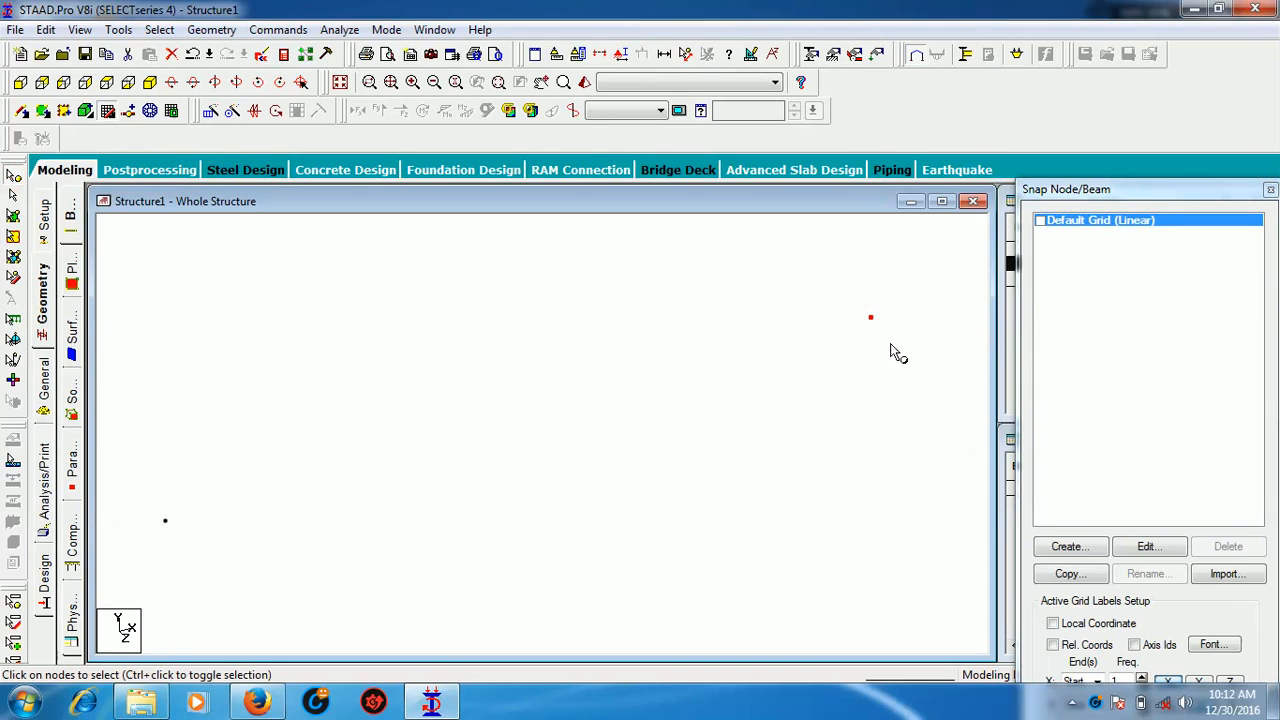
pyautogui.click(232, 112)
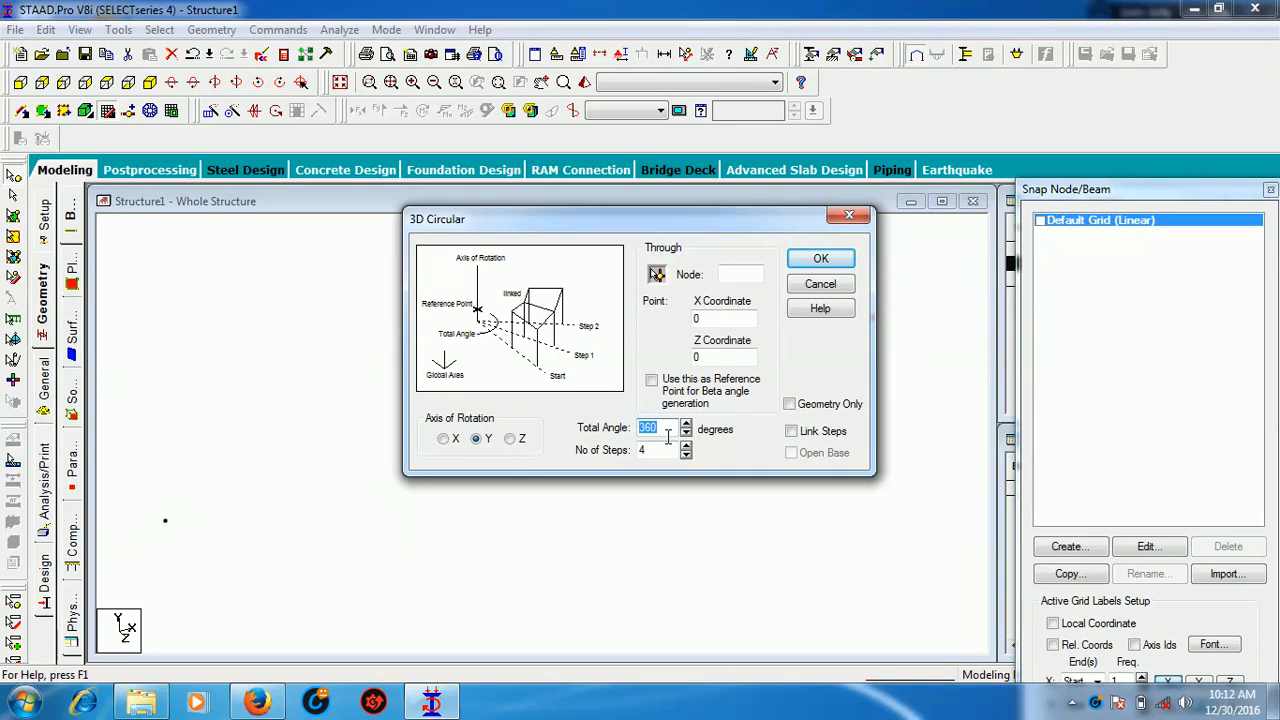
pyautogui.write('18')
pyautogui.doubleClick(660, 450)
pyautogui.write('1')
pyautogui.click(656, 274)
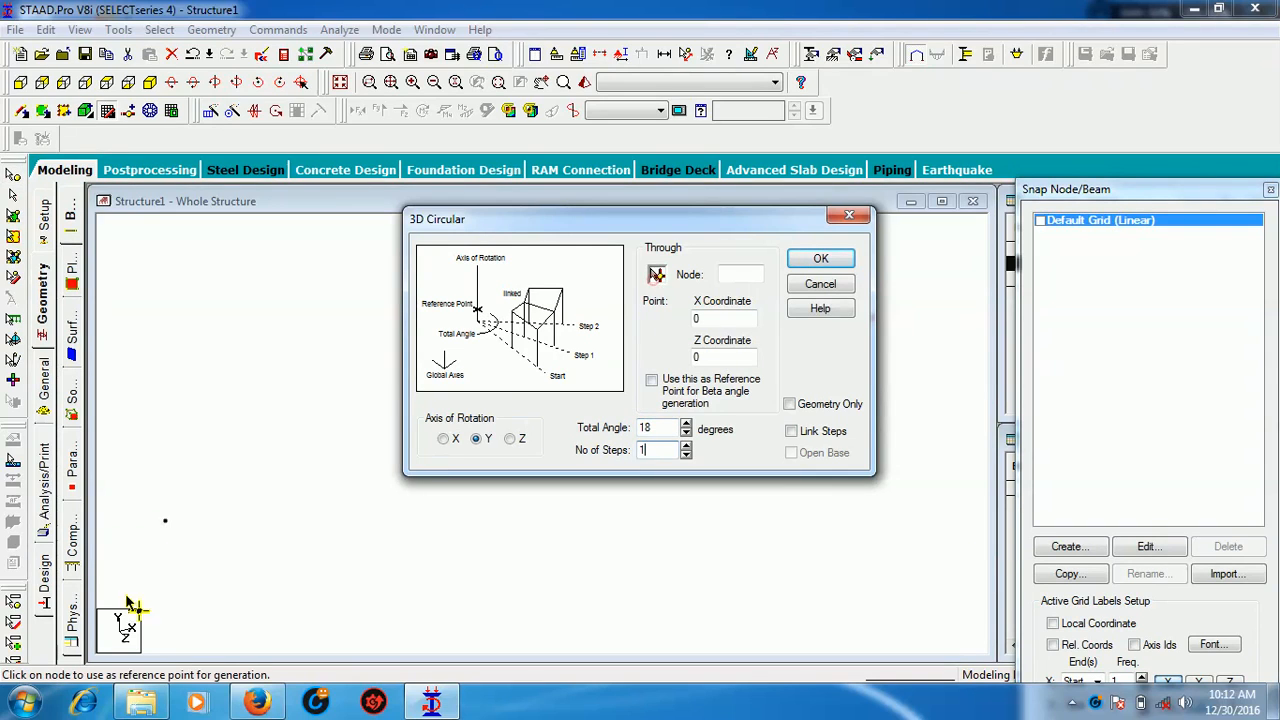
pyautogui.click(165, 520)
pyautogui.click(165, 520)
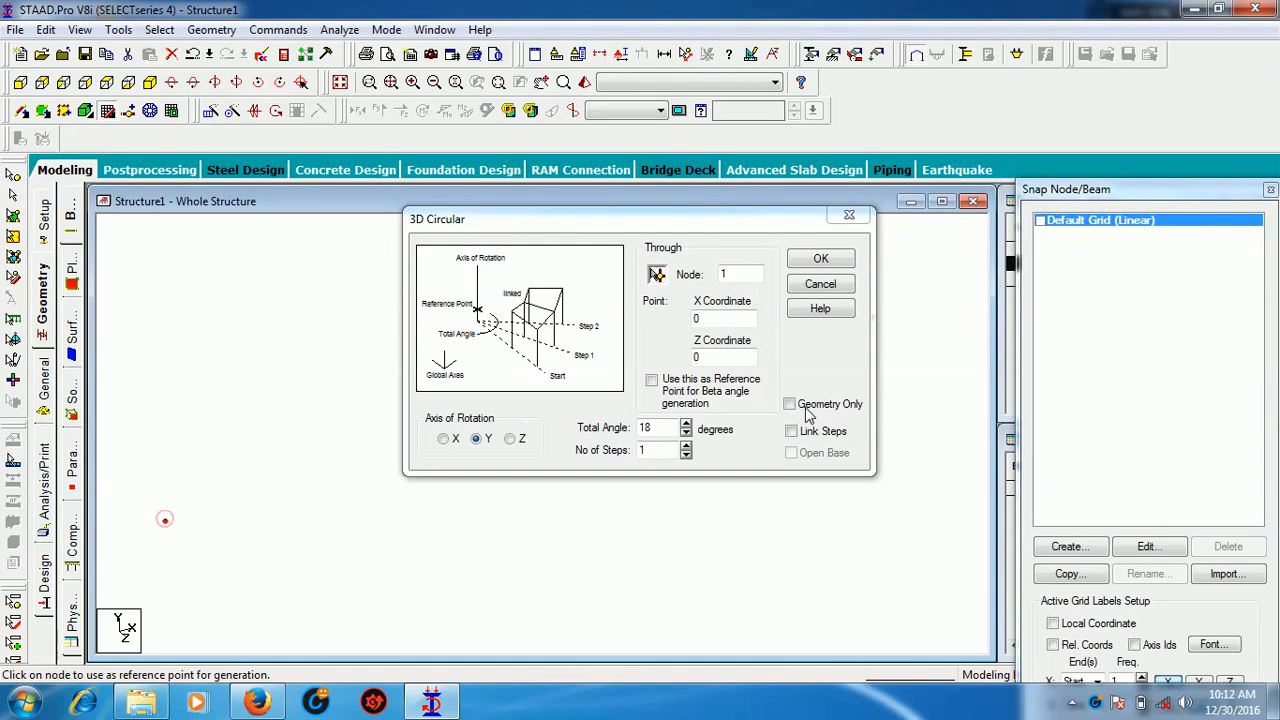
pyautogui.click(820, 259)
pyautogui.click(820, 259)
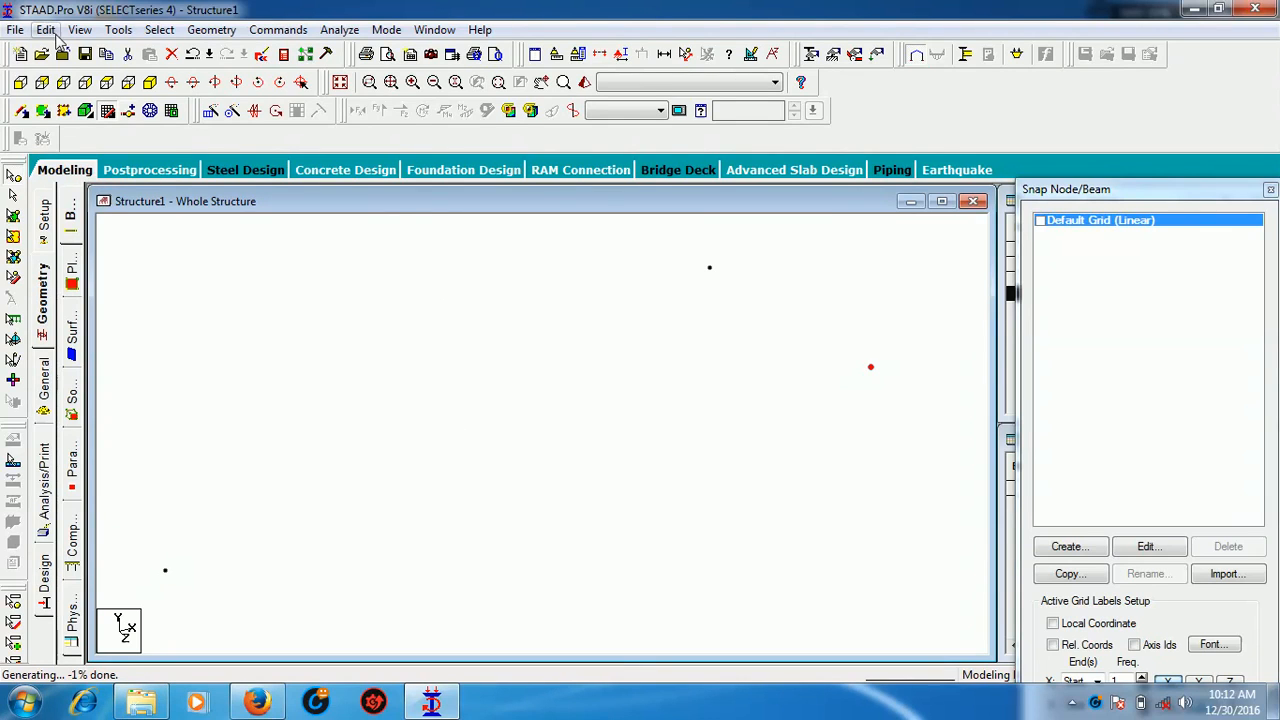
# Add a triangular plate connecting the origin node, the rotated node and the node at X = 1 m
pyautogui.click(213, 32)
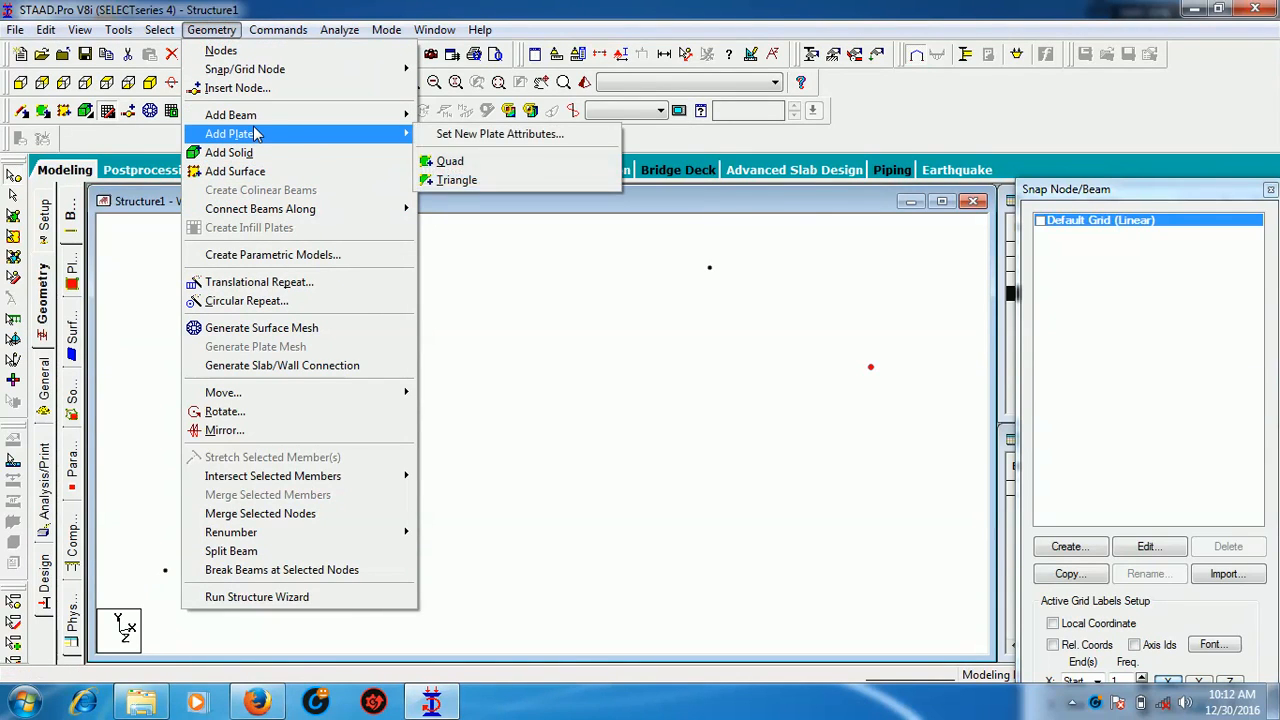
pyautogui.click(456, 180)
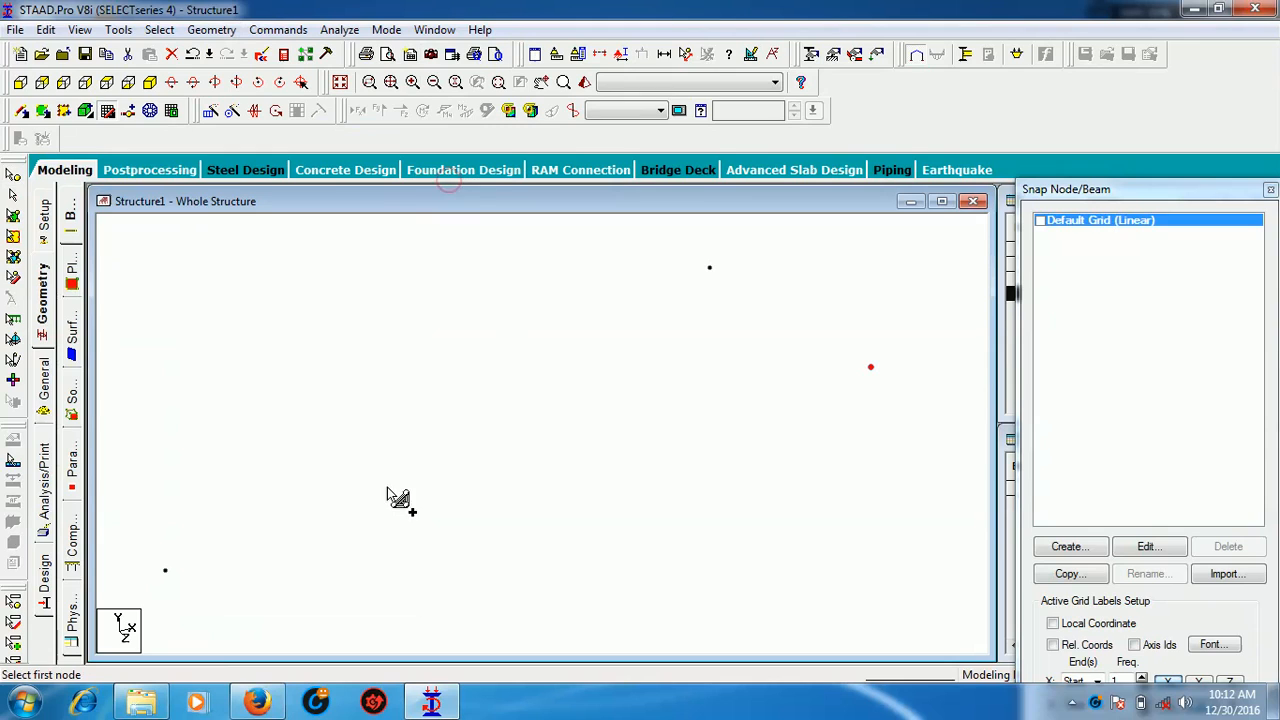
pyautogui.click(165, 571)
pyautogui.click(709, 267)
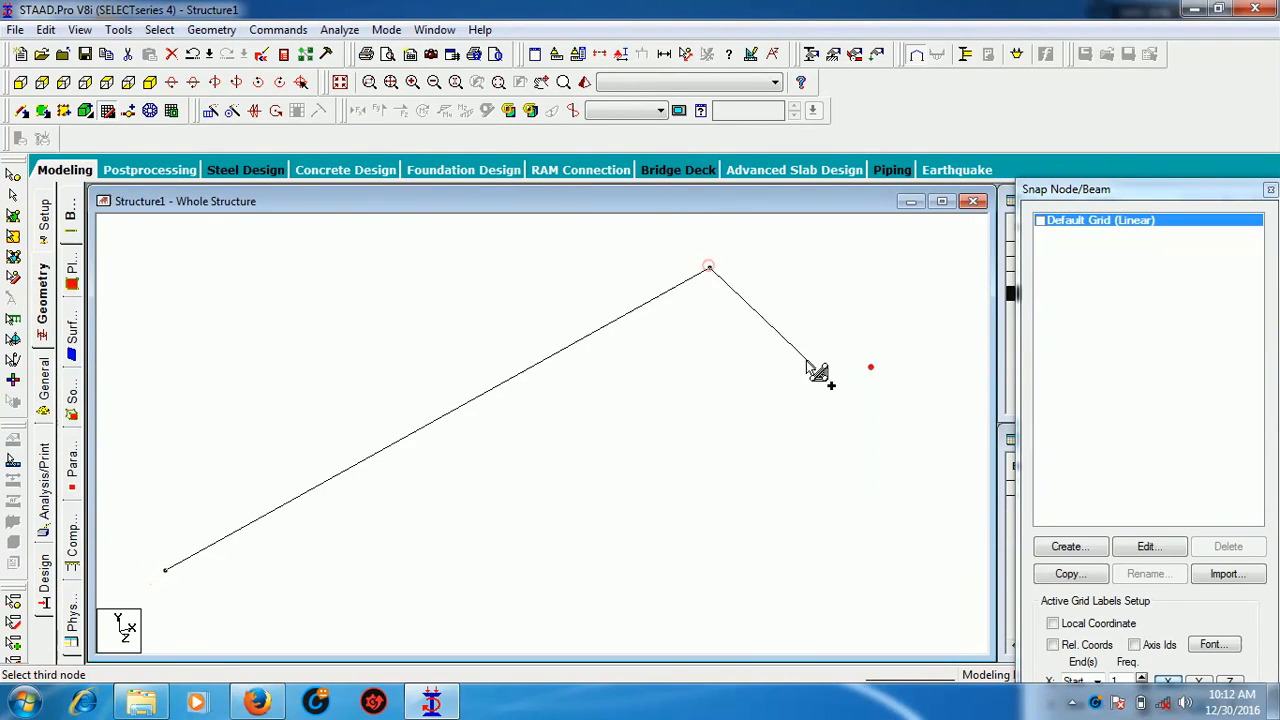
pyautogui.click(870, 367)
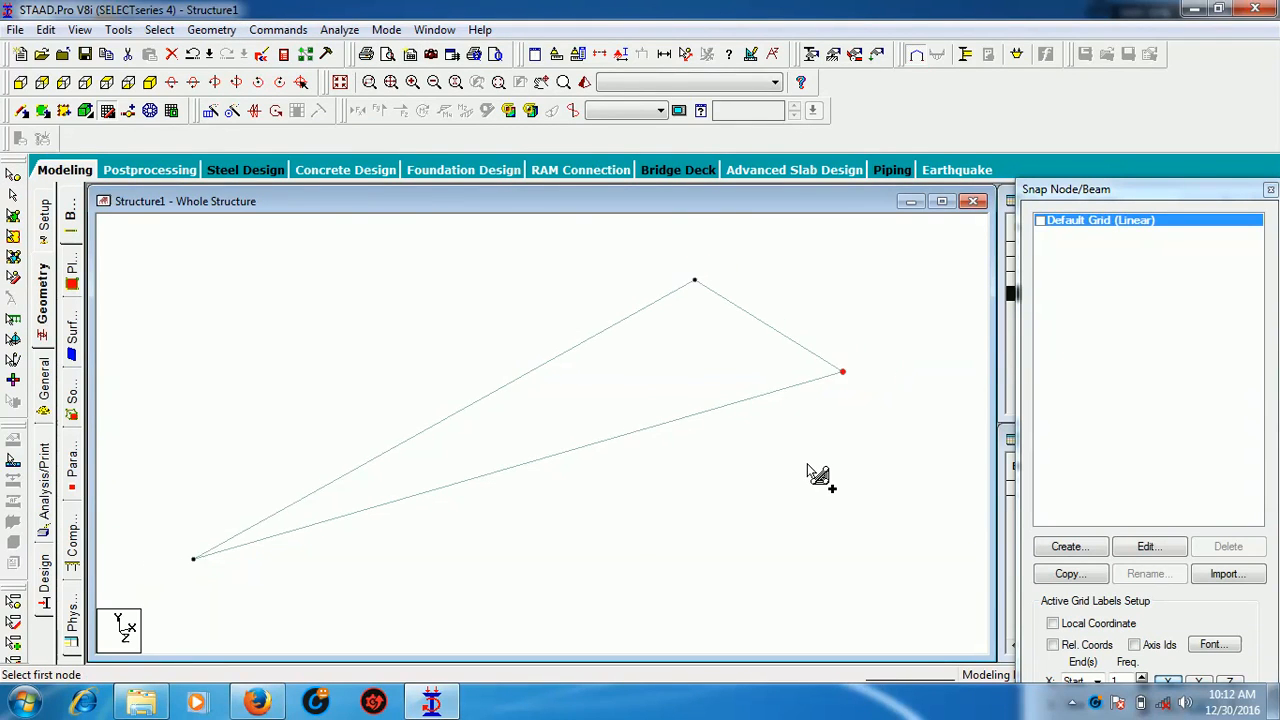
# Circular-repeat the triangular plate about the Y axis through the origin node, with 18 degrees total angle and 1 step
pyautogui.scroll(-5, 807, 463)
pyautogui.moveTo(769, 431); pyautogui.dragTo(859, 460, button='middle')
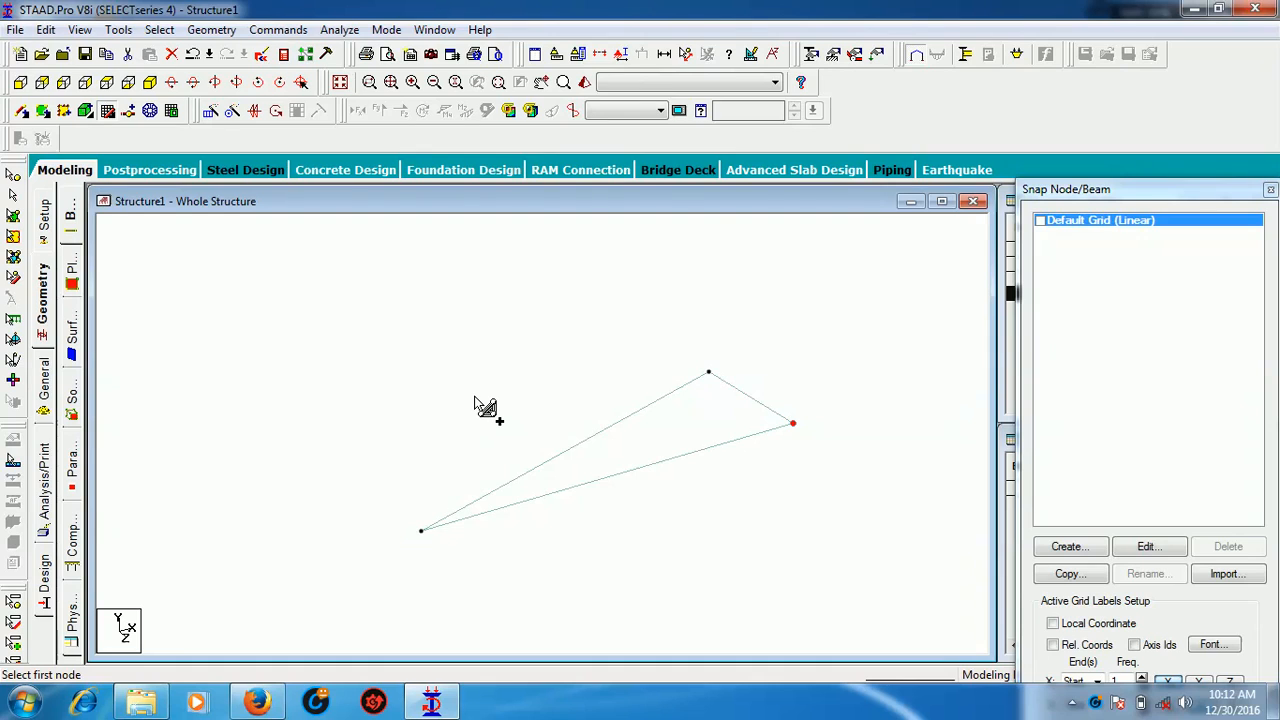
pyautogui.click(14, 218)
pyautogui.click(686, 443)
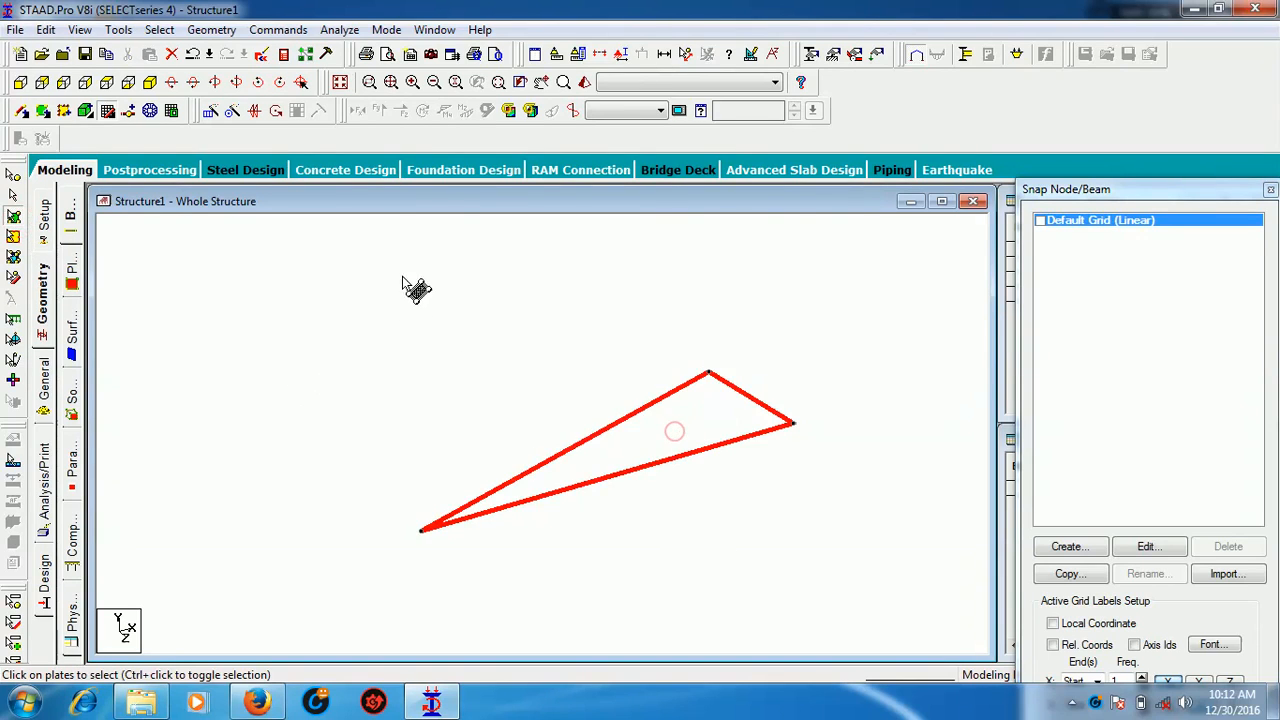
pyautogui.click(231, 112)
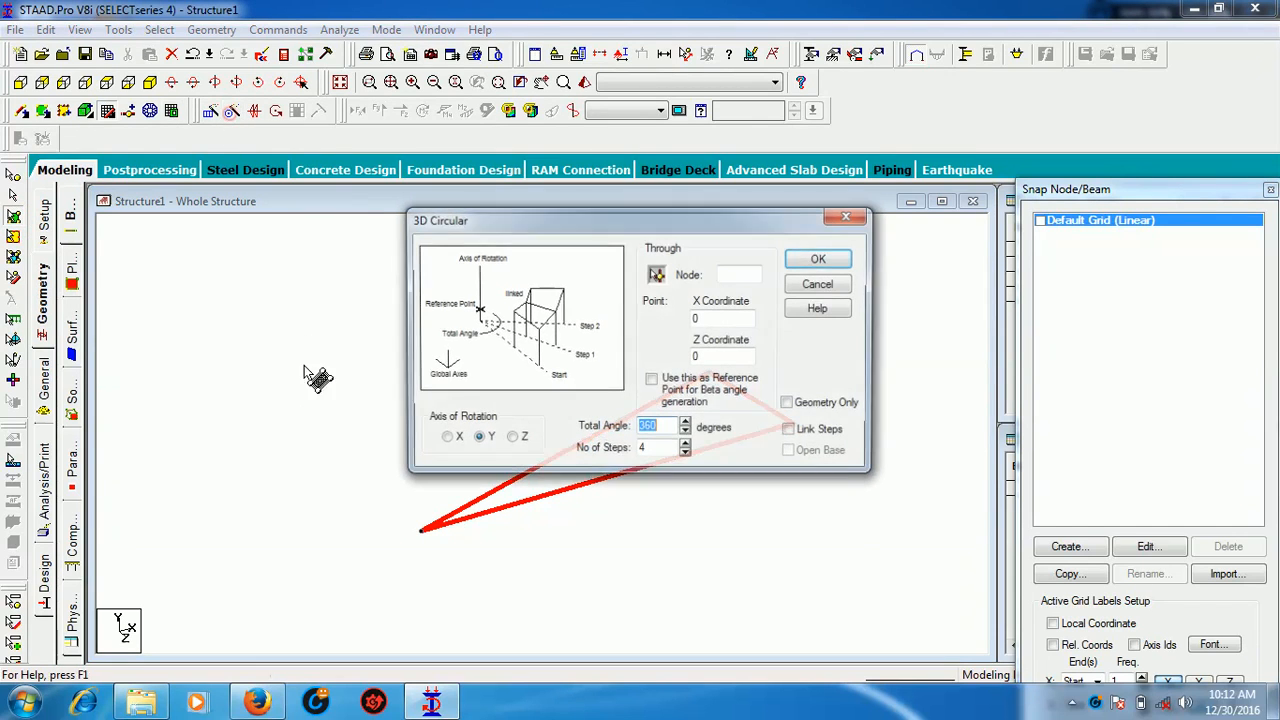
pyautogui.click(657, 278)
pyautogui.click(421, 530)
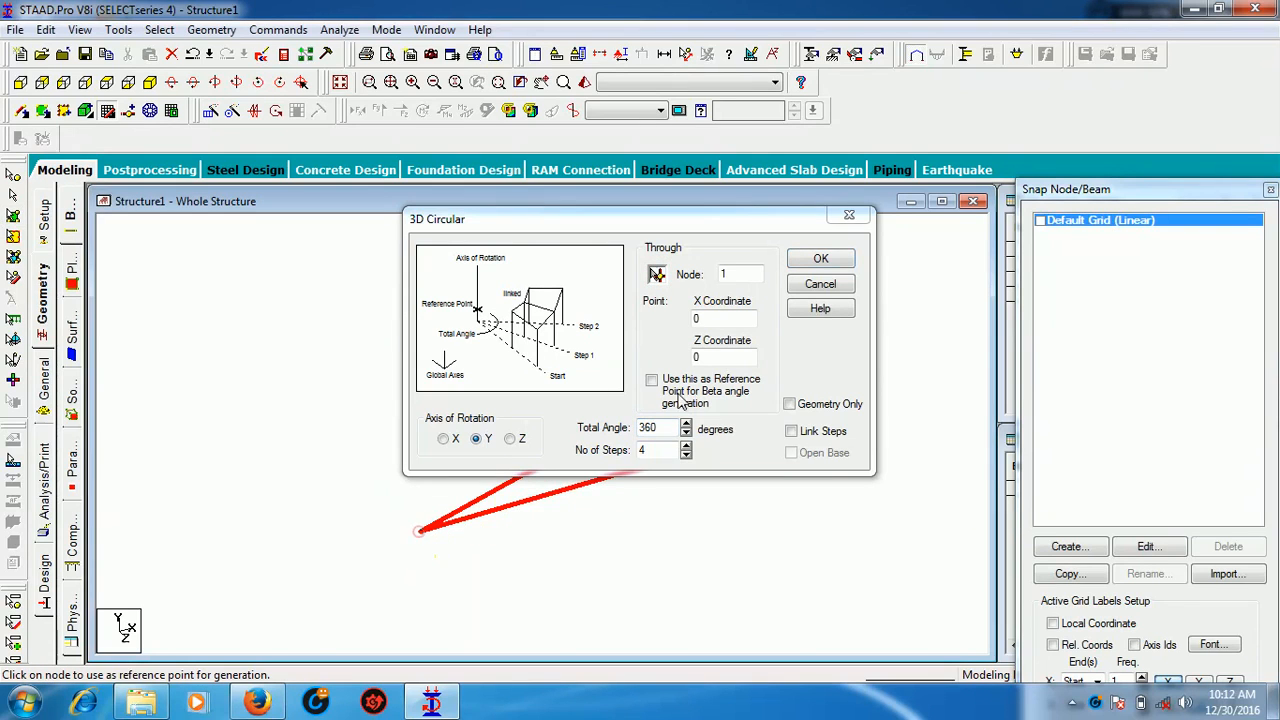
pyautogui.moveTo(664, 428); pyautogui.dragTo(632, 430)
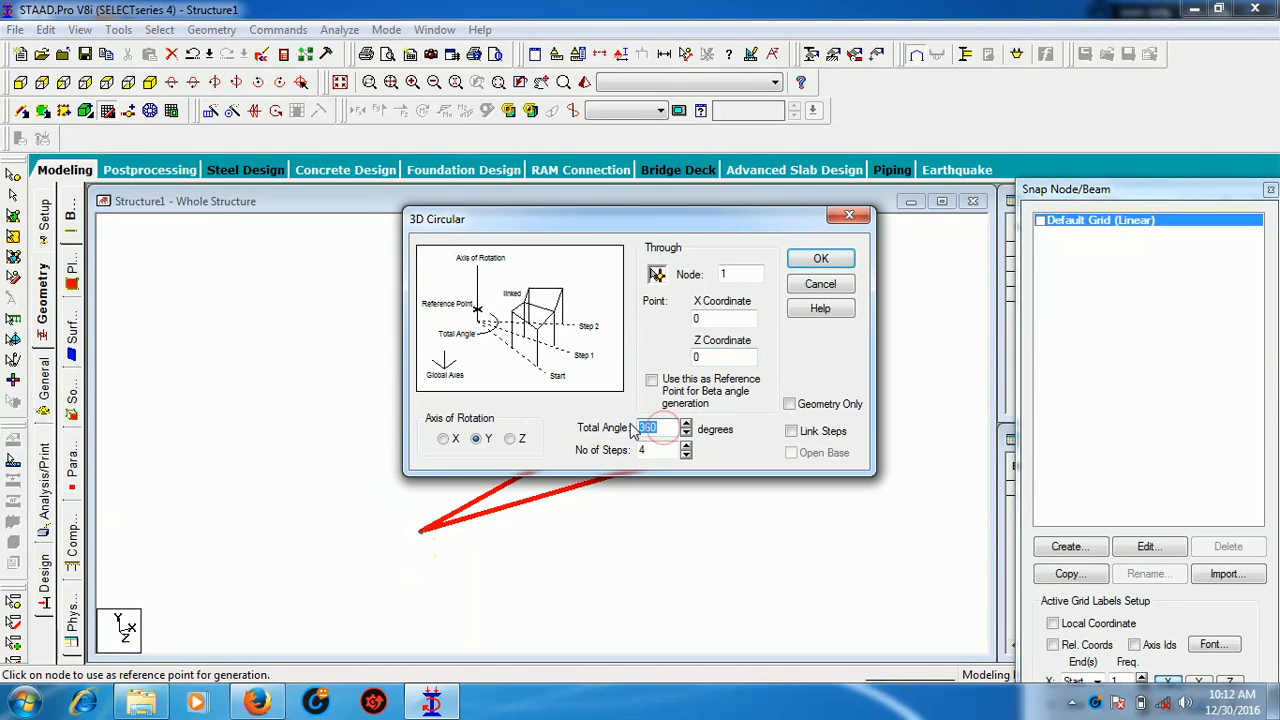
pyautogui.write('18')
pyautogui.doubleClick(655, 450)
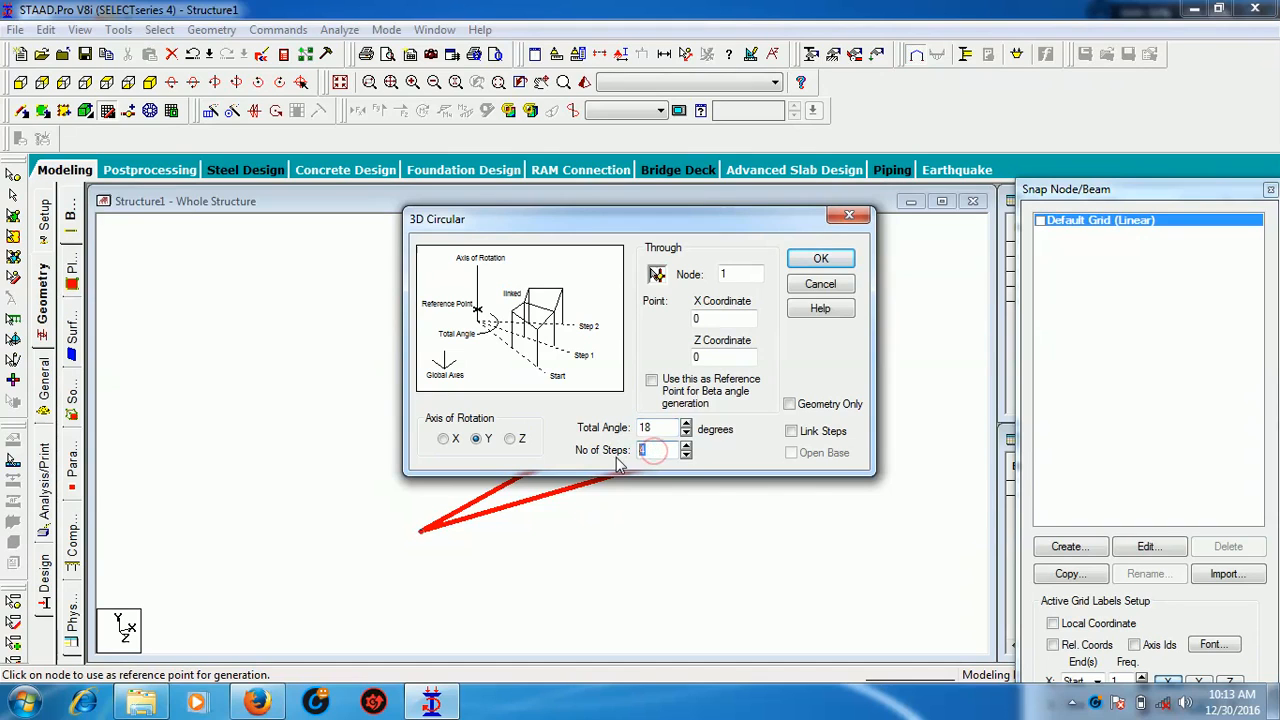
pyautogui.write('1')
pyautogui.click(820, 258)
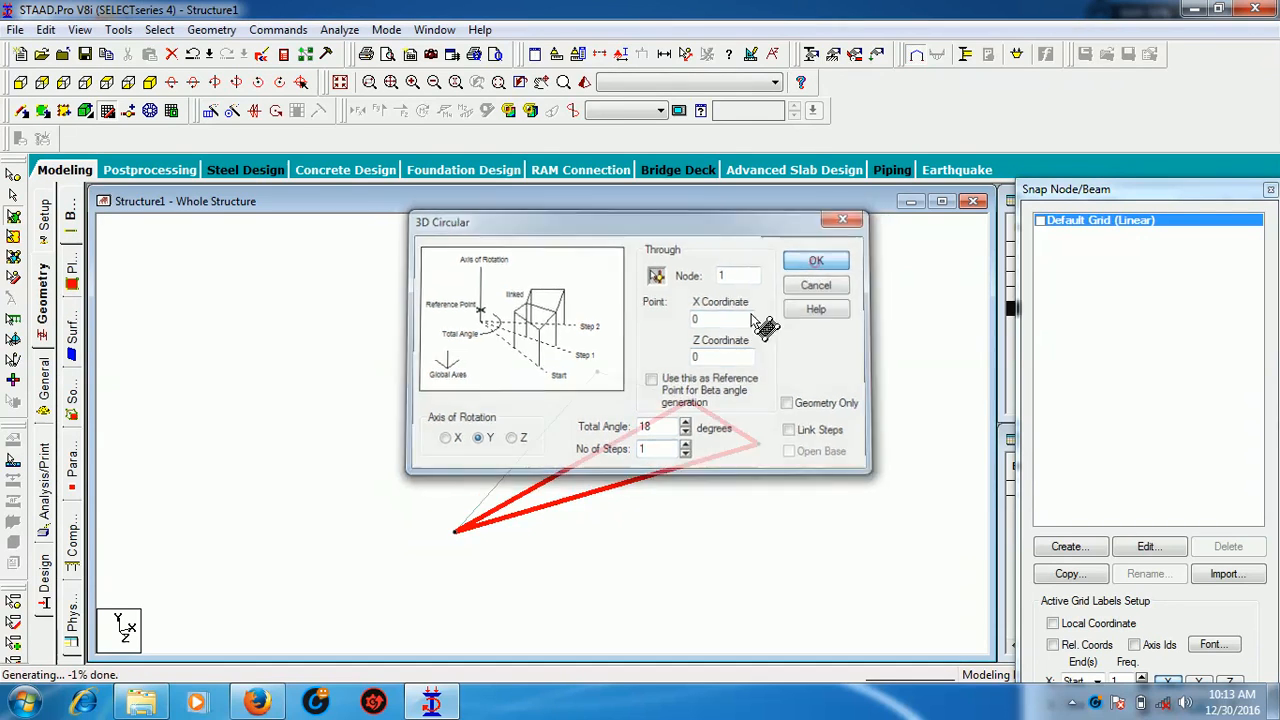
# Check the two adjoining triangular plates by selecting each one separately and both together, finishing with the selection cleared
pyautogui.click(614, 409)
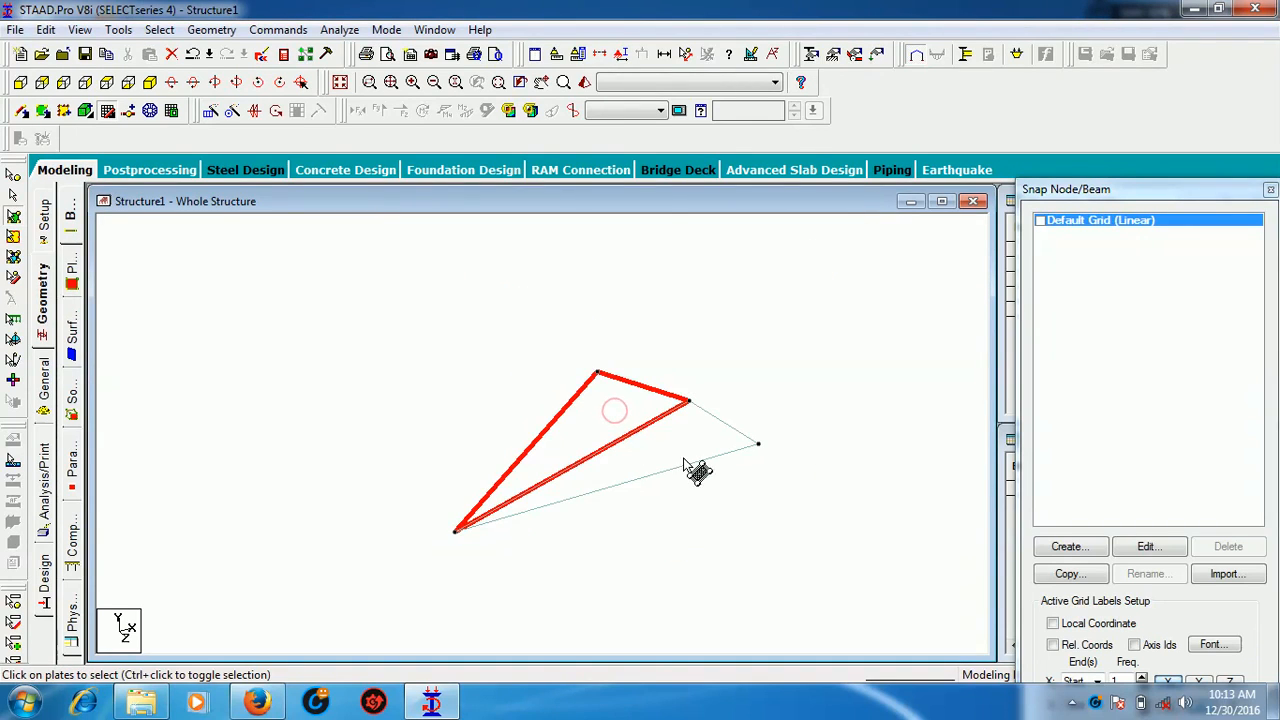
pyautogui.click(683, 434)
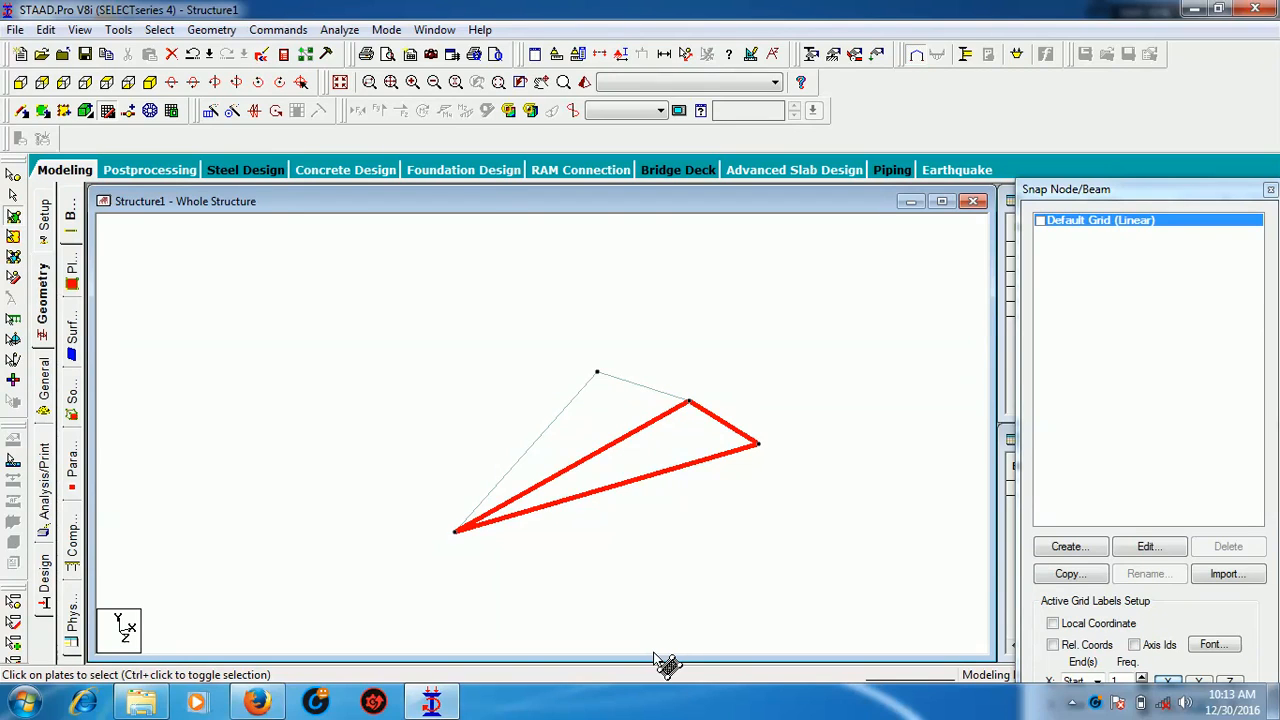
pyautogui.click(613, 428)
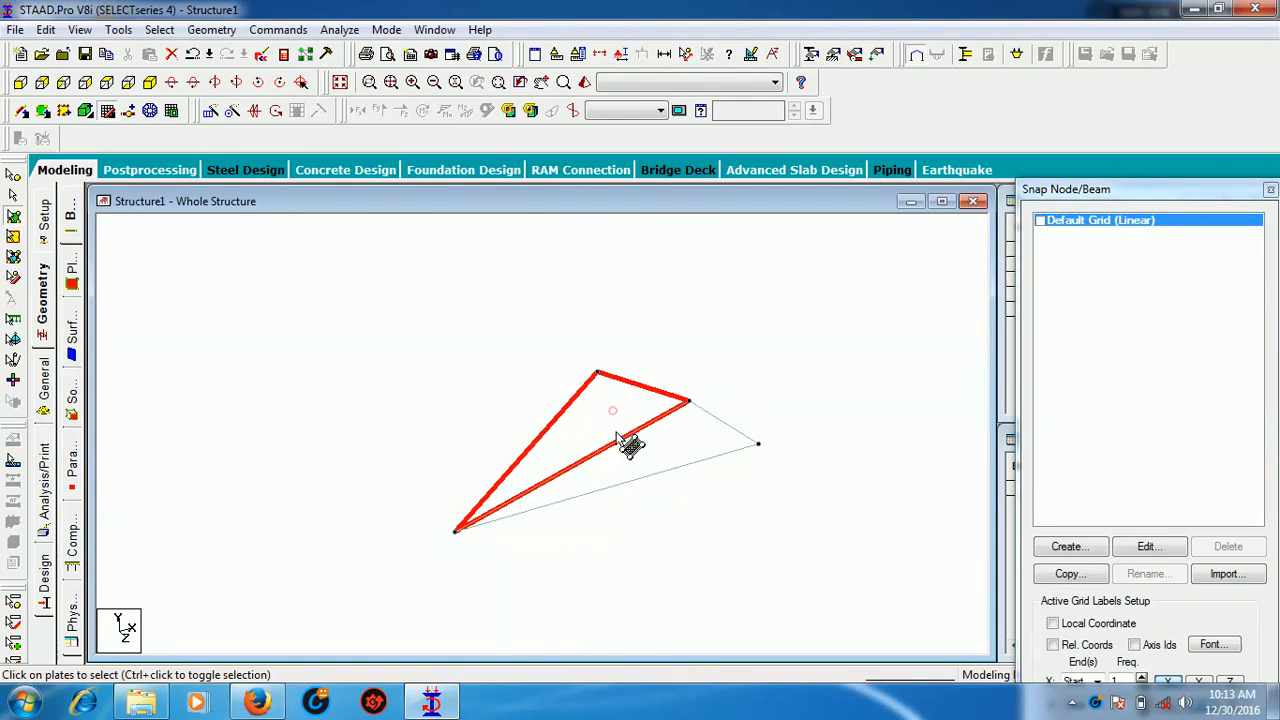
pyautogui.keyDown('ctrl'); pyautogui.click(621, 484); pyautogui.keyUp('ctrl')
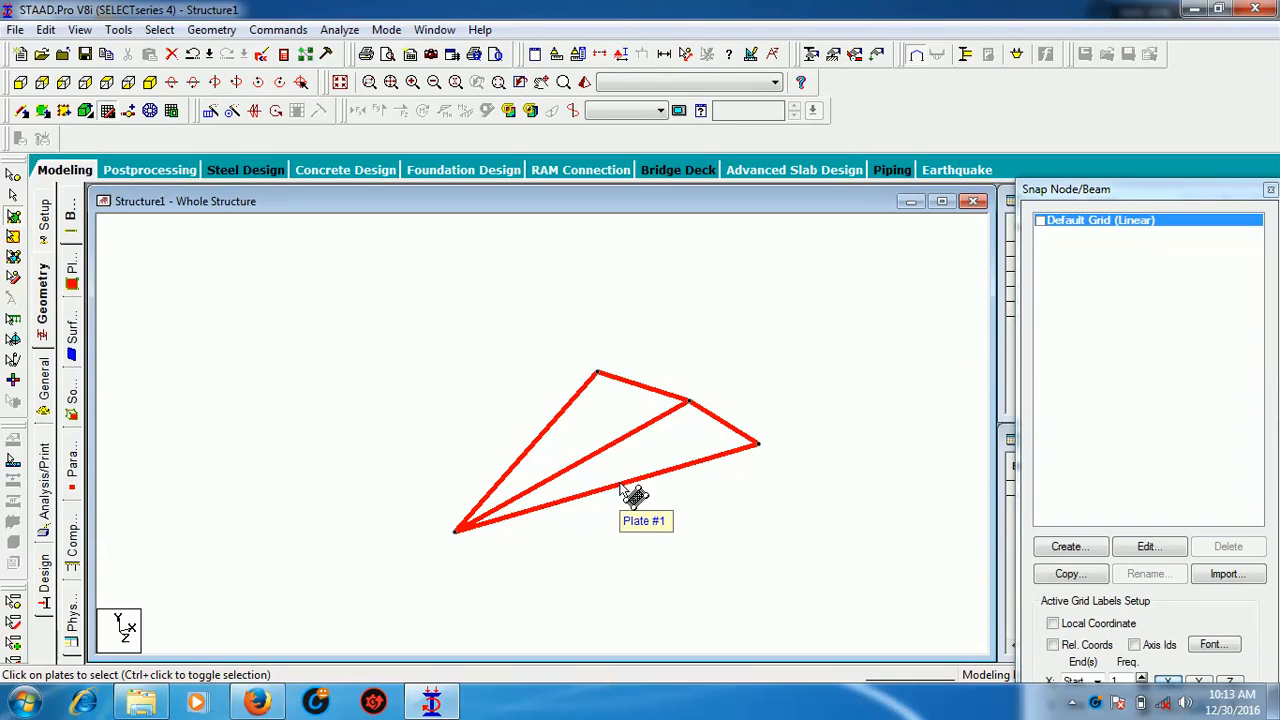
pyautogui.keyDown('ctrl'); pyautogui.click(621, 484); pyautogui.keyUp('ctrl')
pyautogui.click(792, 287)
# Move the second triangular plate by 0.15 m in Y, allowing existing members to be split at its nodes
pyautogui.click(624, 403)
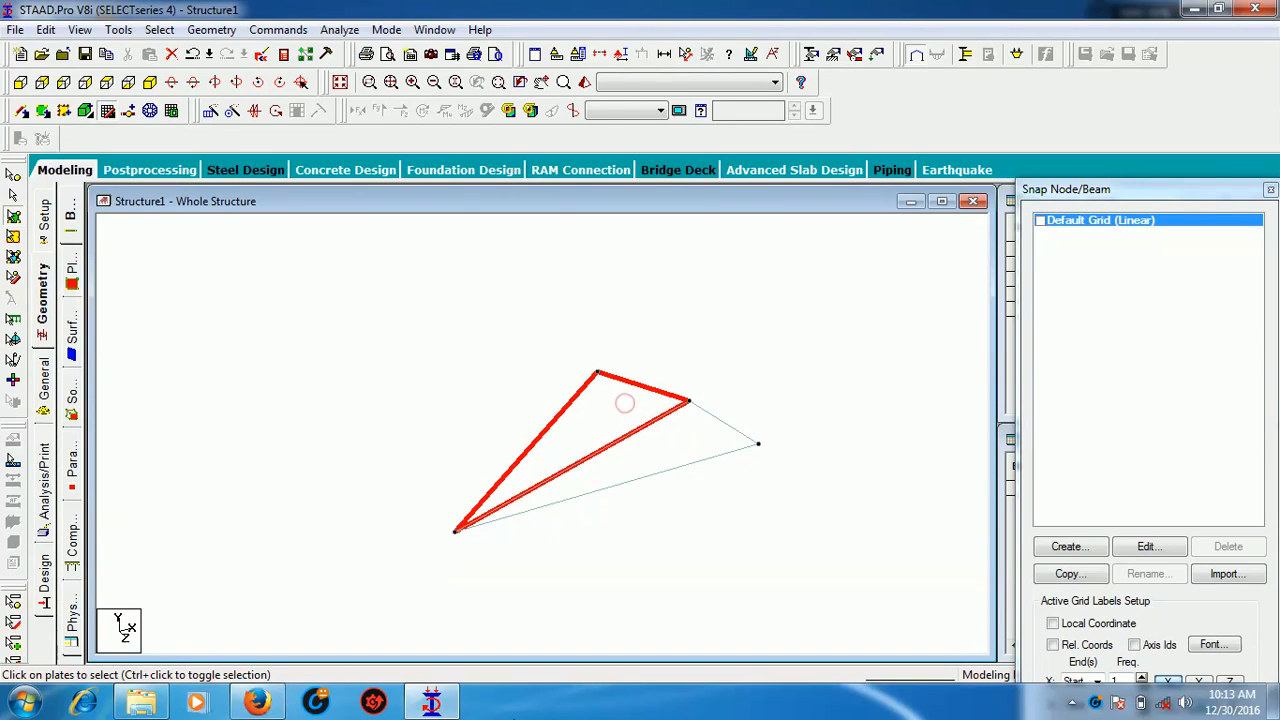
pyautogui.click(208, 29)
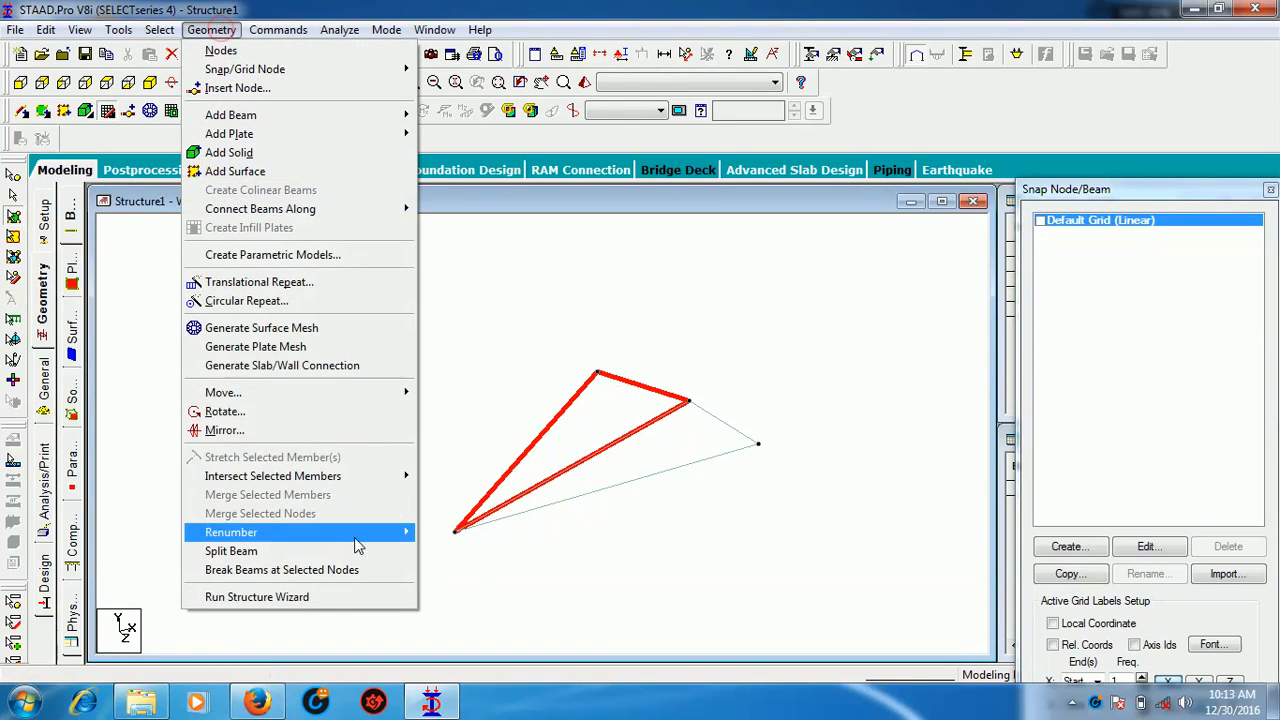
pyautogui.moveTo(412, 393)
pyautogui.click(454, 392)
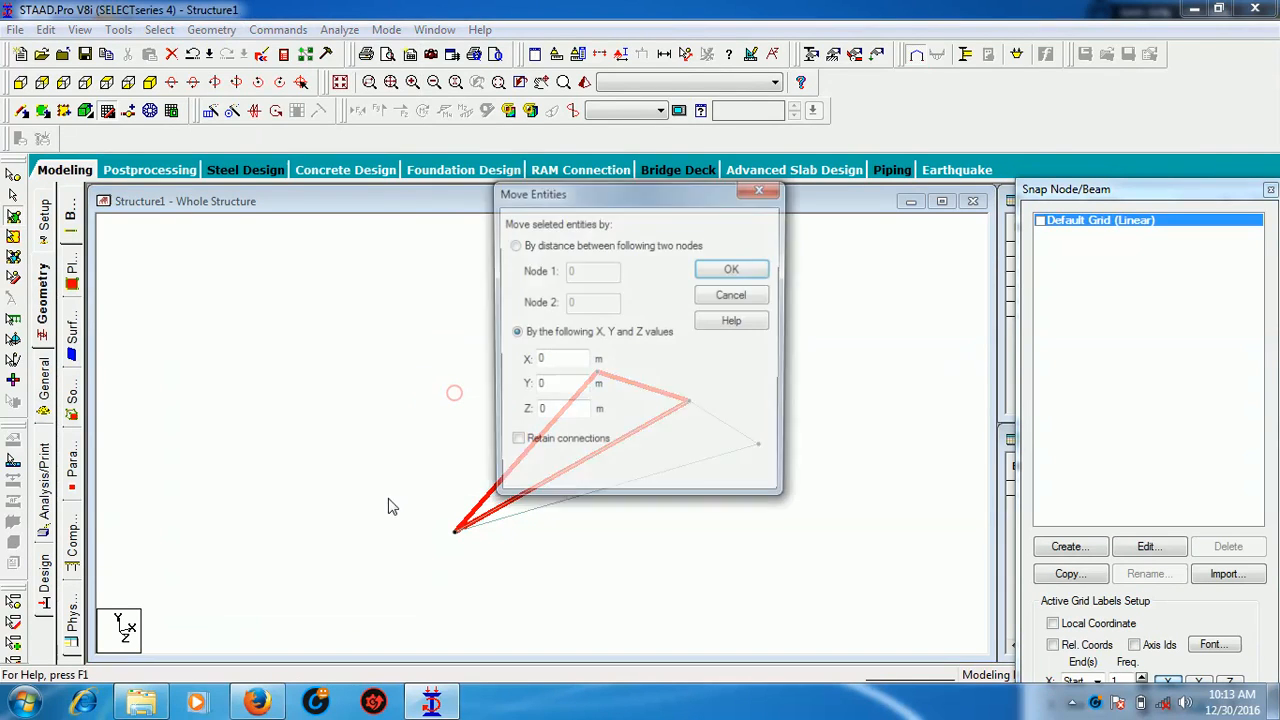
pyautogui.doubleClick(557, 386)
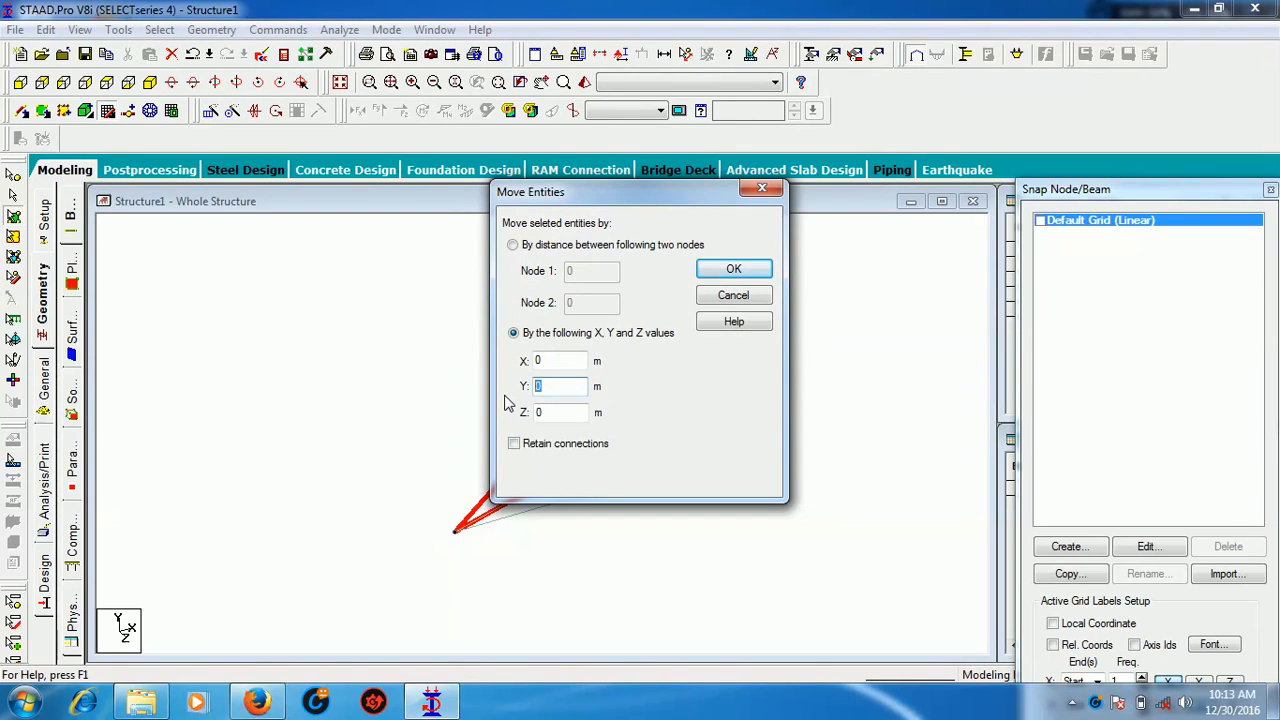
pyautogui.write('.15')
pyautogui.click(756, 266)
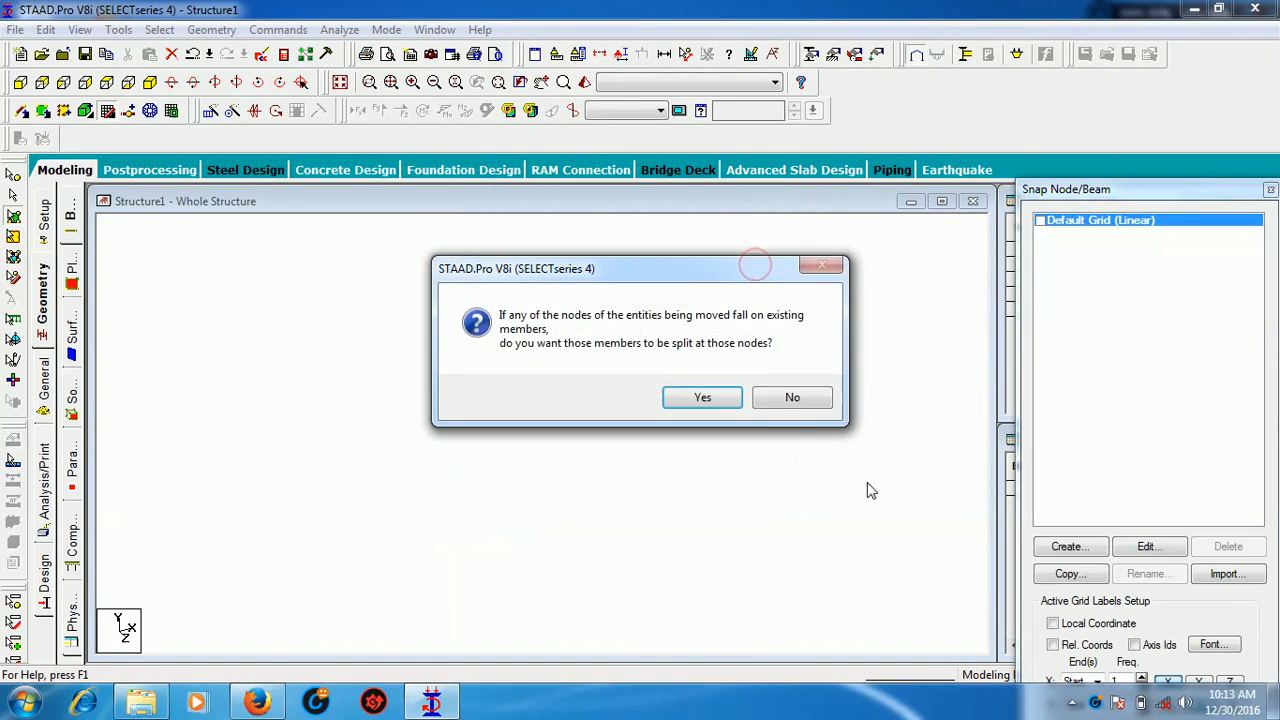
pyautogui.click(727, 396)
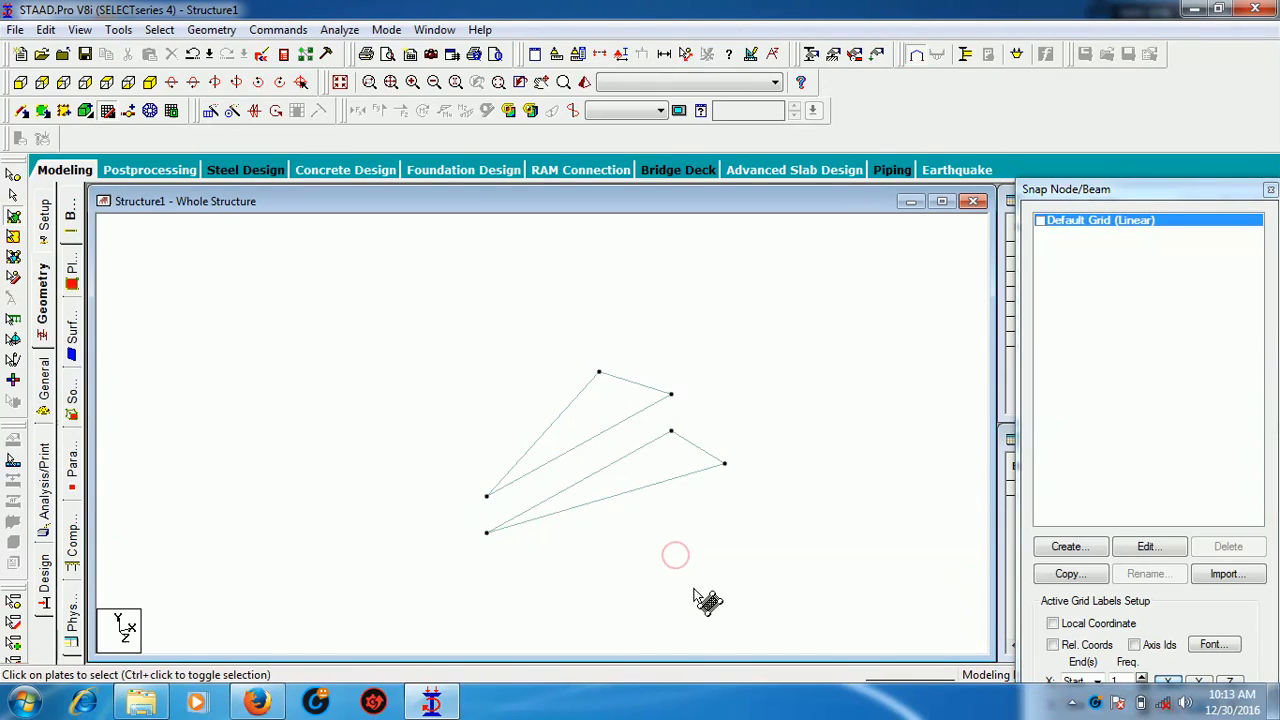
# Circular-repeat the raised second plate about the Y axis through the origin node, with 18 degrees total angle and 1 step
pyautogui.click(652, 476)
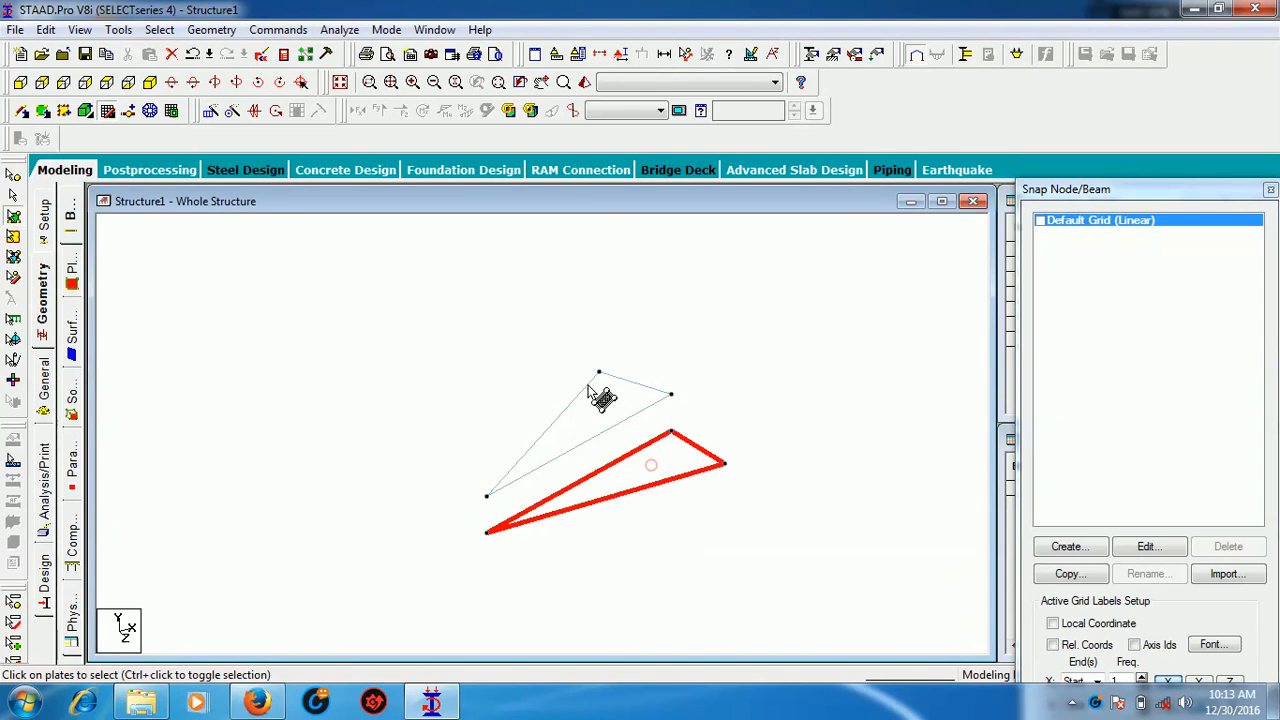
pyautogui.click(593, 403)
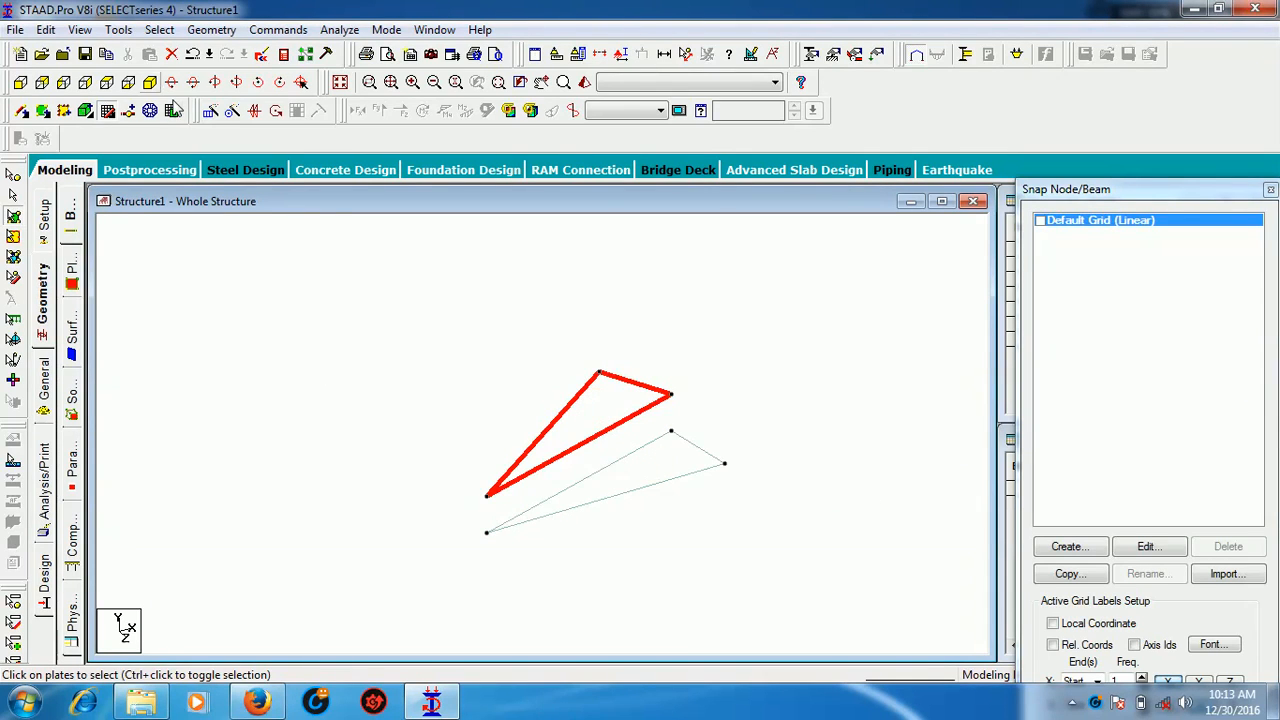
pyautogui.click(106, 82)
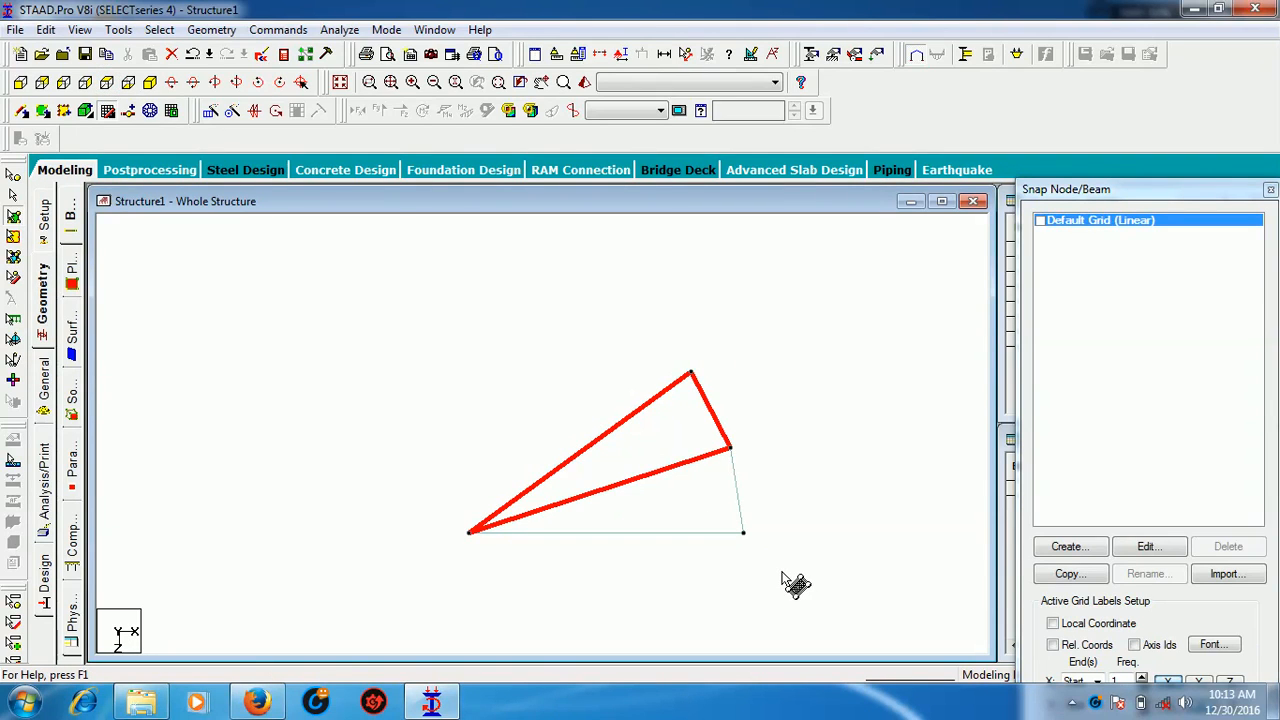
pyautogui.click(150, 82)
pyautogui.click(486, 445)
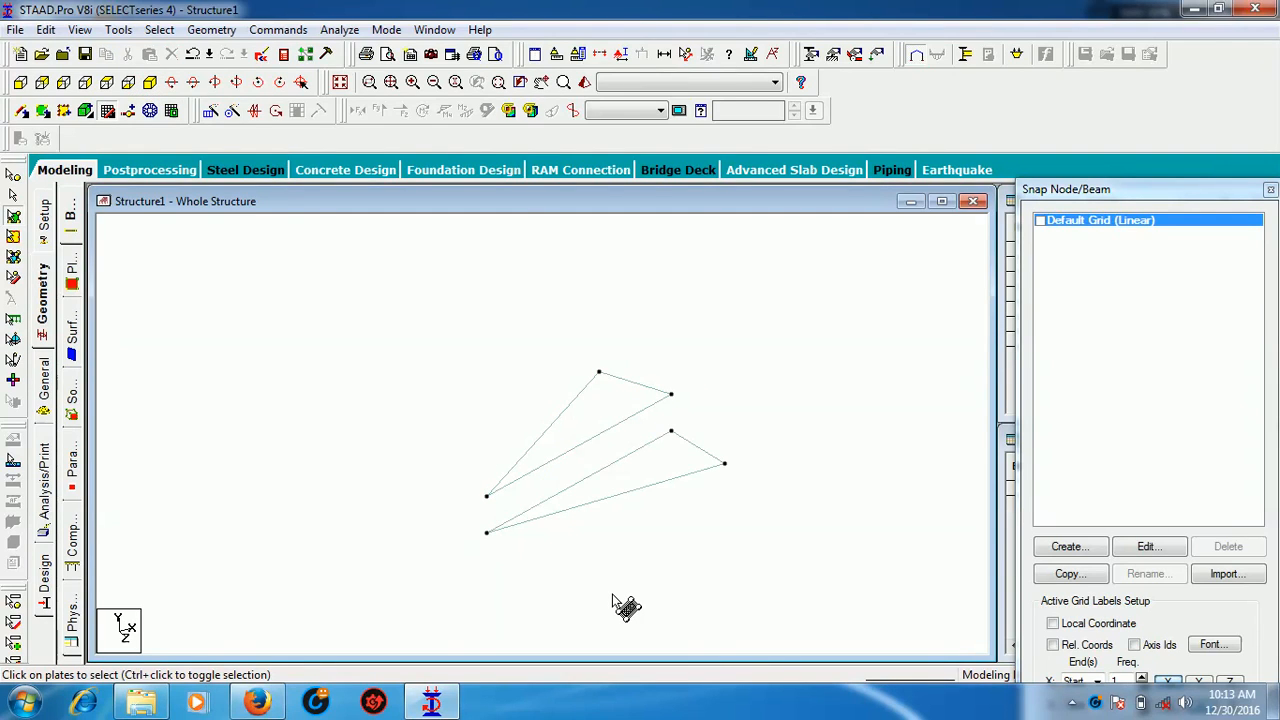
pyautogui.click(604, 418)
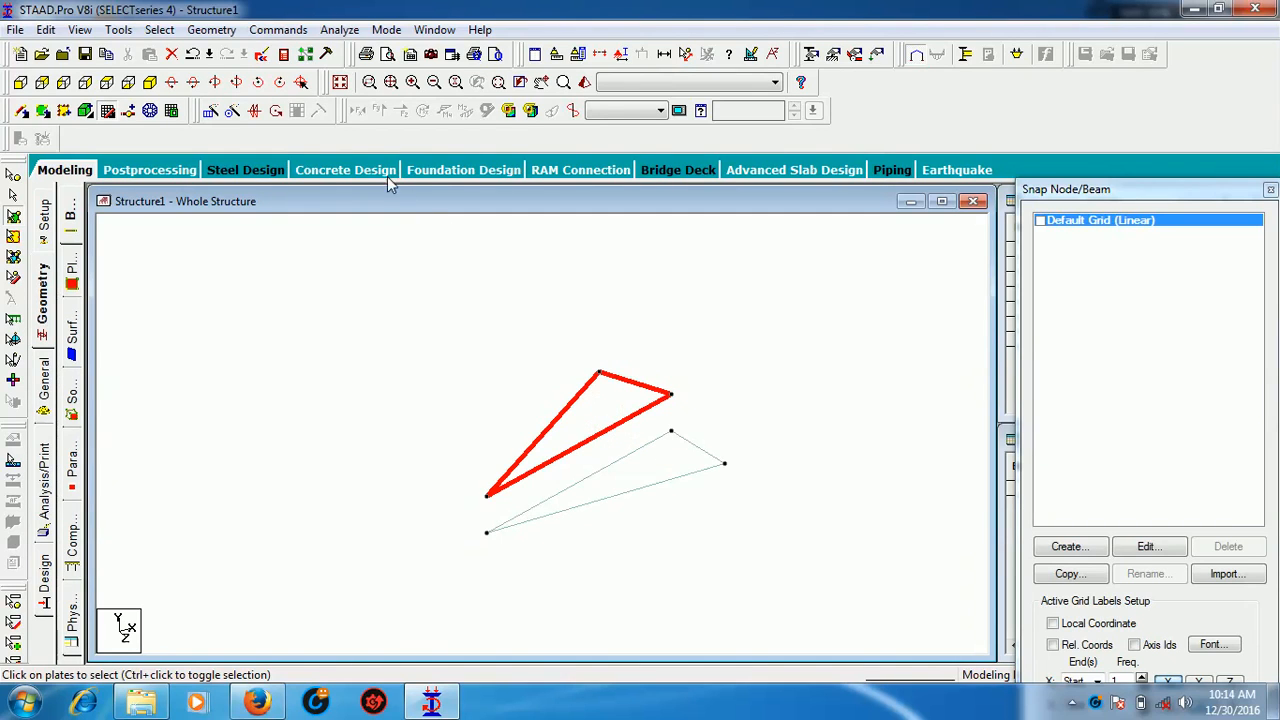
pyautogui.click(228, 112)
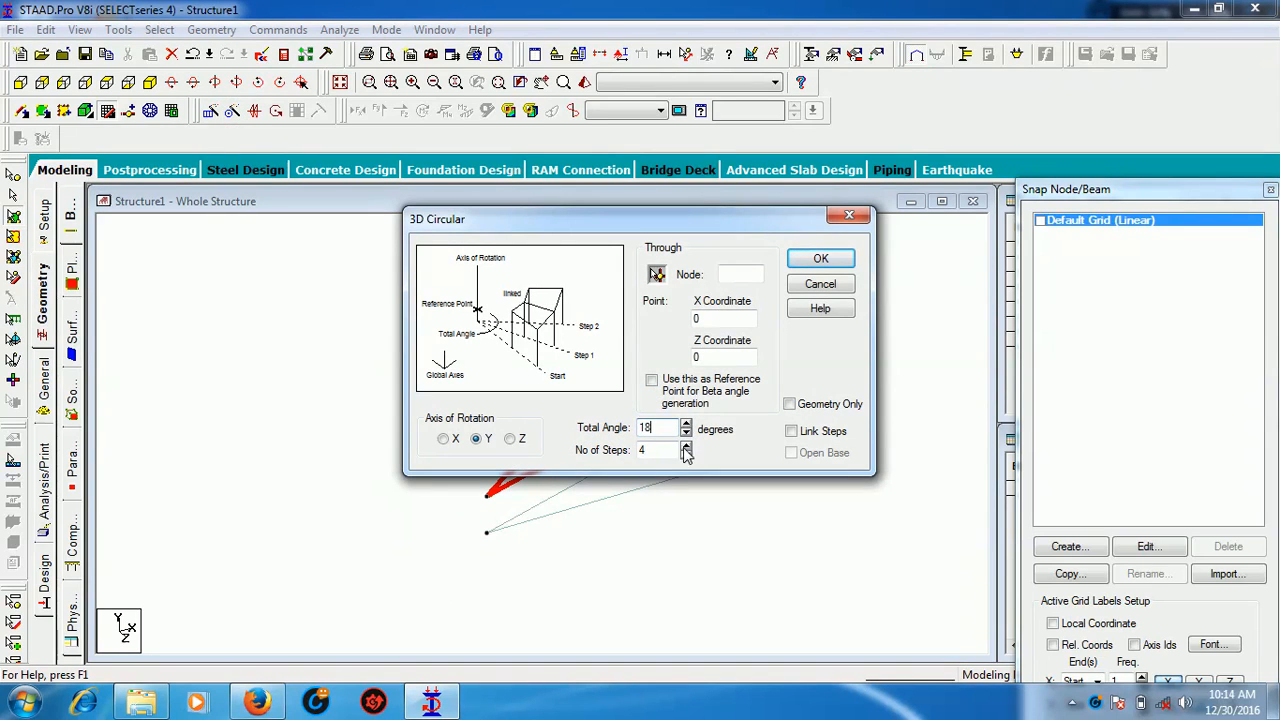
pyautogui.doubleClick(663, 450)
pyautogui.write('1')
pyautogui.click(487, 535)
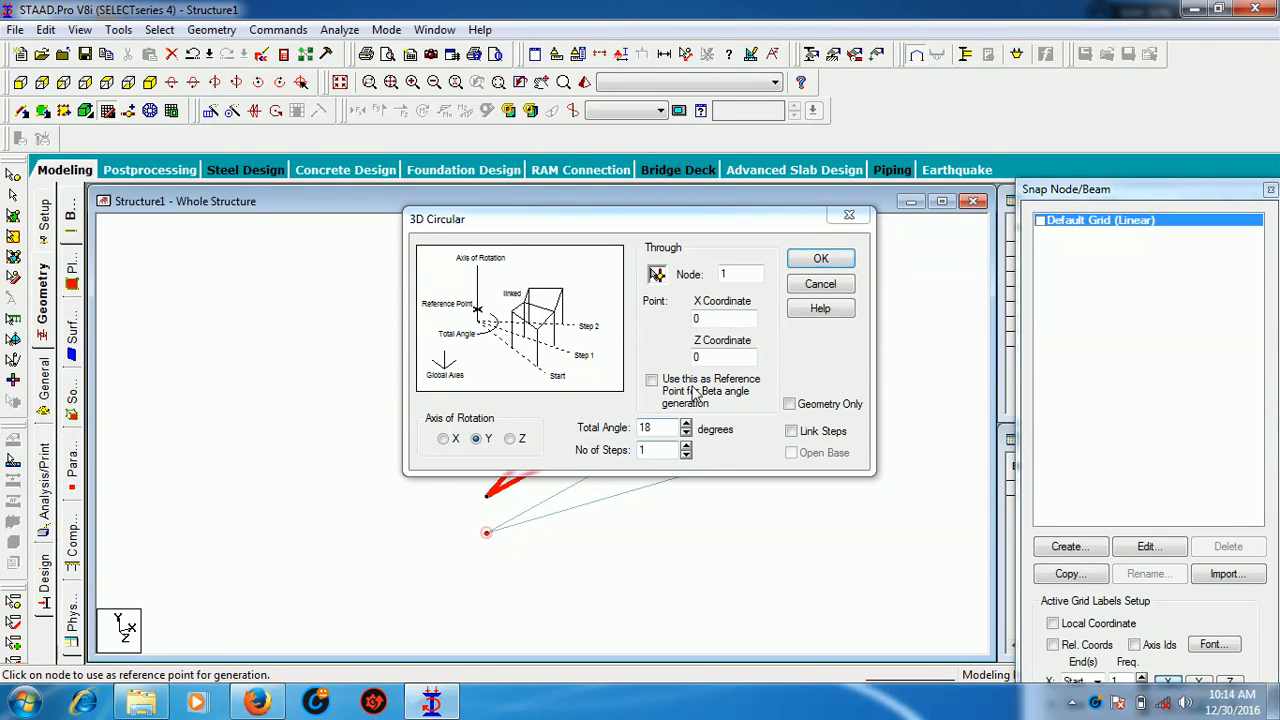
pyautogui.click(822, 261)
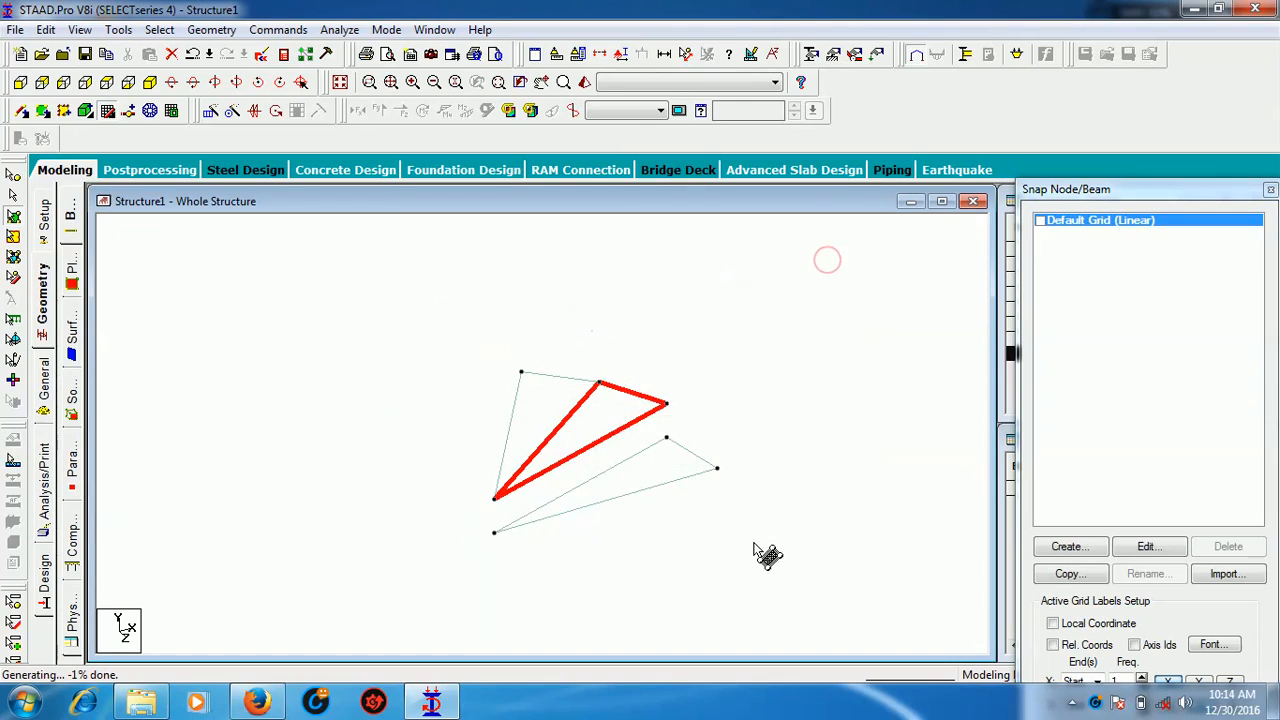
# Raise the third plate in Y by the same offset as the second, allowing existing members to be split at its nodes
pyautogui.click(278, 29)
pyautogui.click(228, 33)
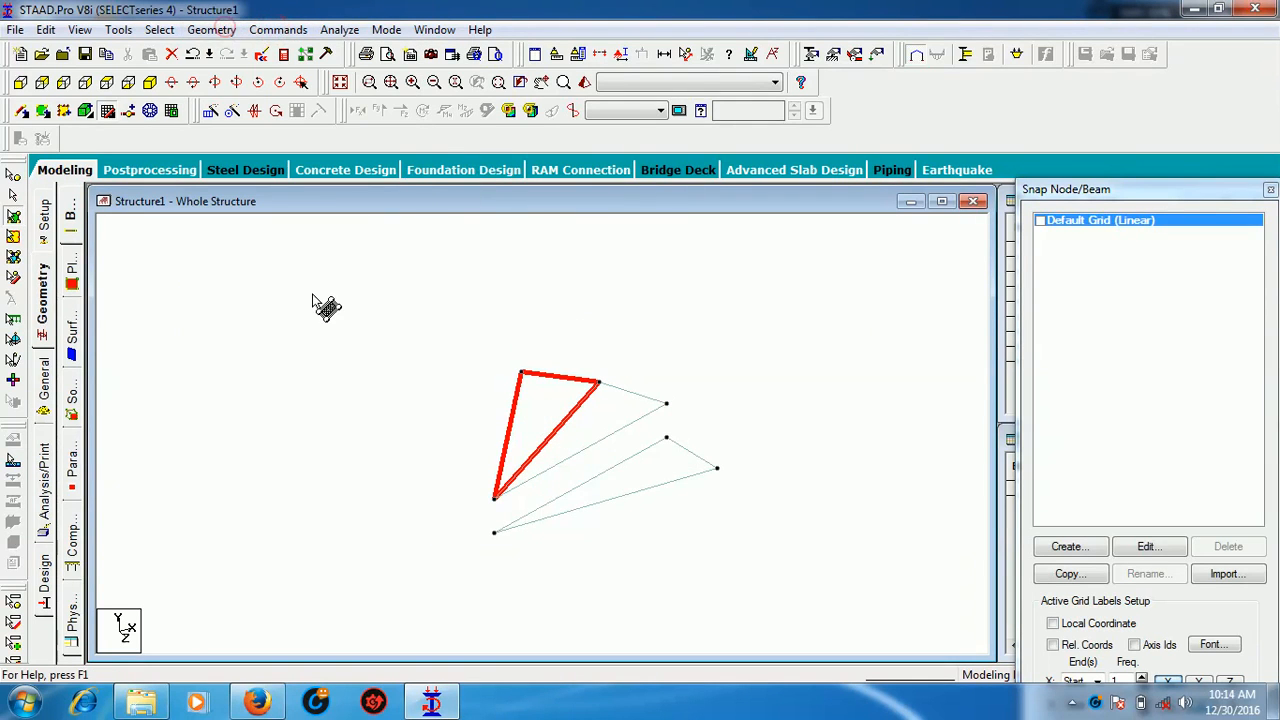
pyautogui.click(212, 30)
pyautogui.moveTo(335, 394)
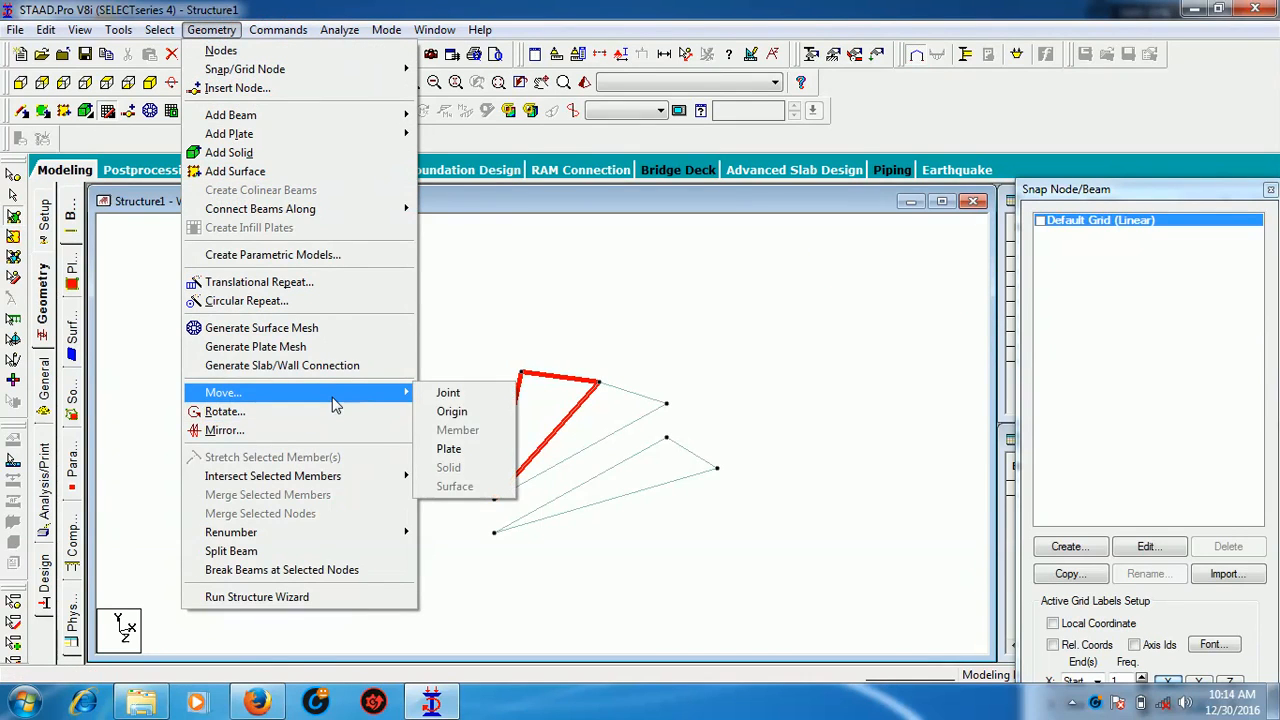
pyautogui.click(433, 393)
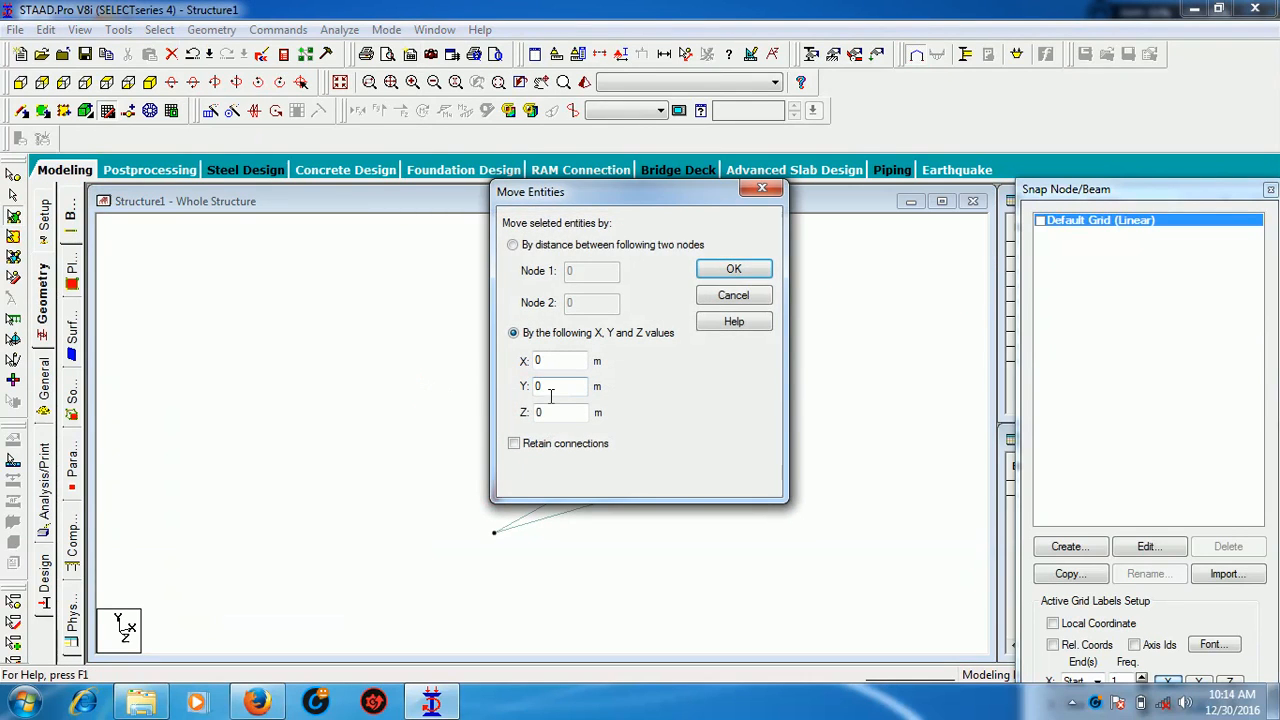
pyautogui.doubleClick(543, 388)
pyautogui.press('BackSpace')
pyautogui.click(733, 269)
pyautogui.click(701, 400)
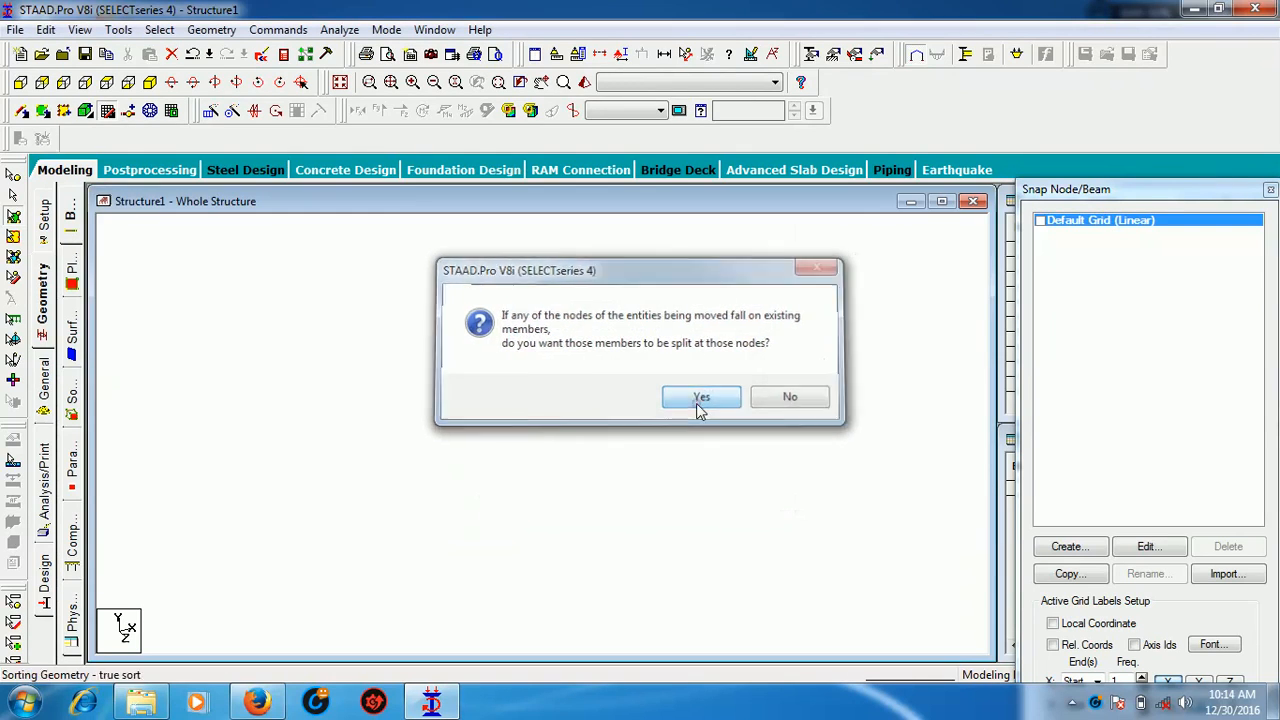
# Circular-repeat the raised third plate about the Y axis through the origin node, with 18 degrees total angle and 1 step
pyautogui.click(578, 398)
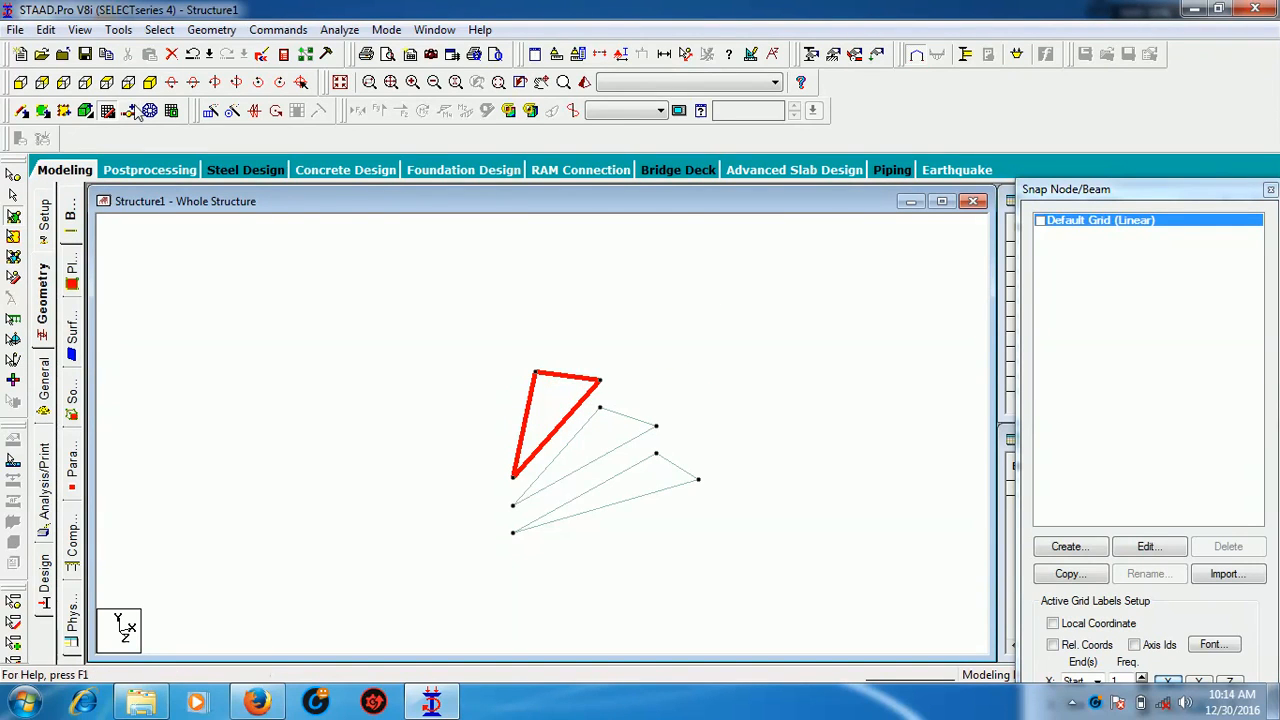
pyautogui.click(232, 111)
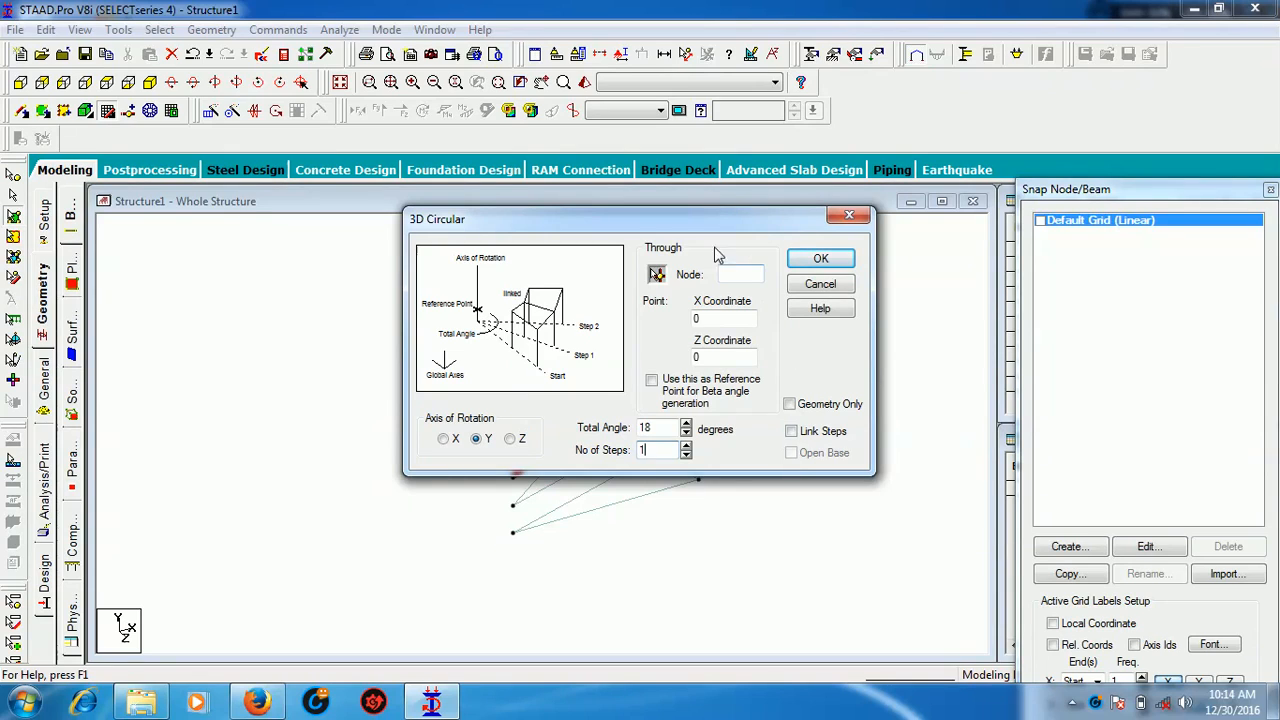
pyautogui.click(657, 274)
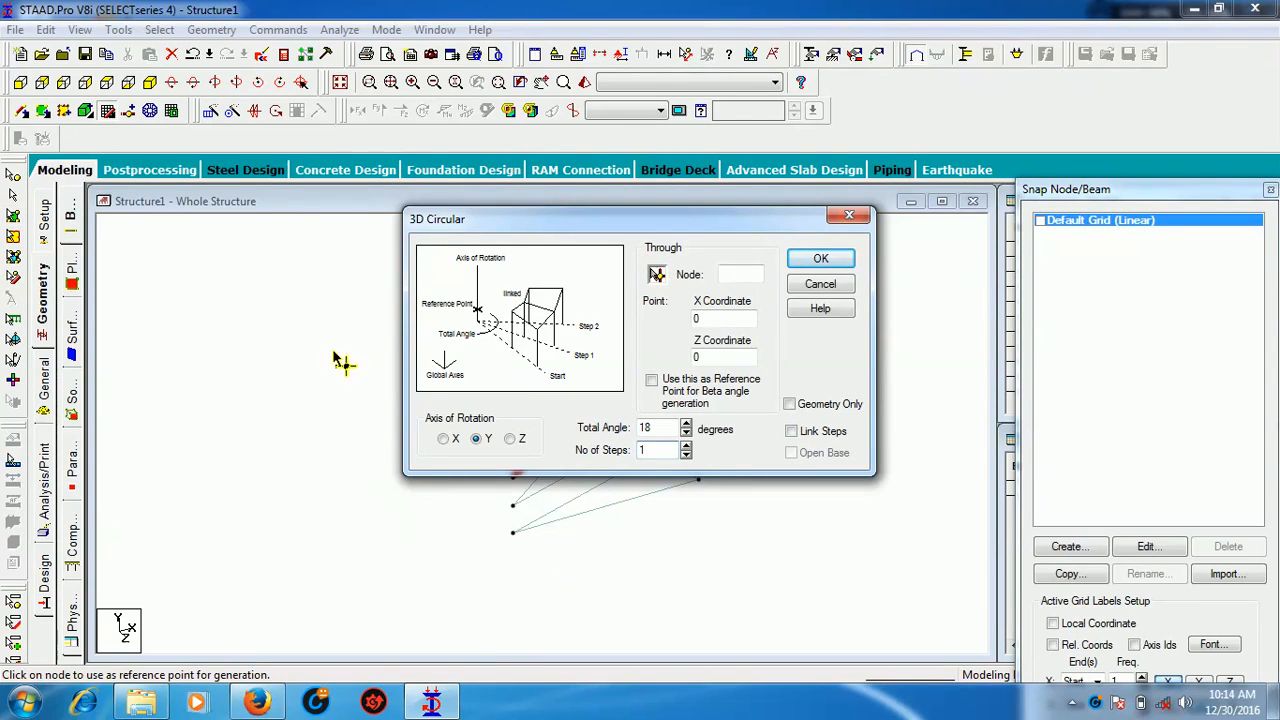
pyautogui.click(514, 536)
pyautogui.click(806, 262)
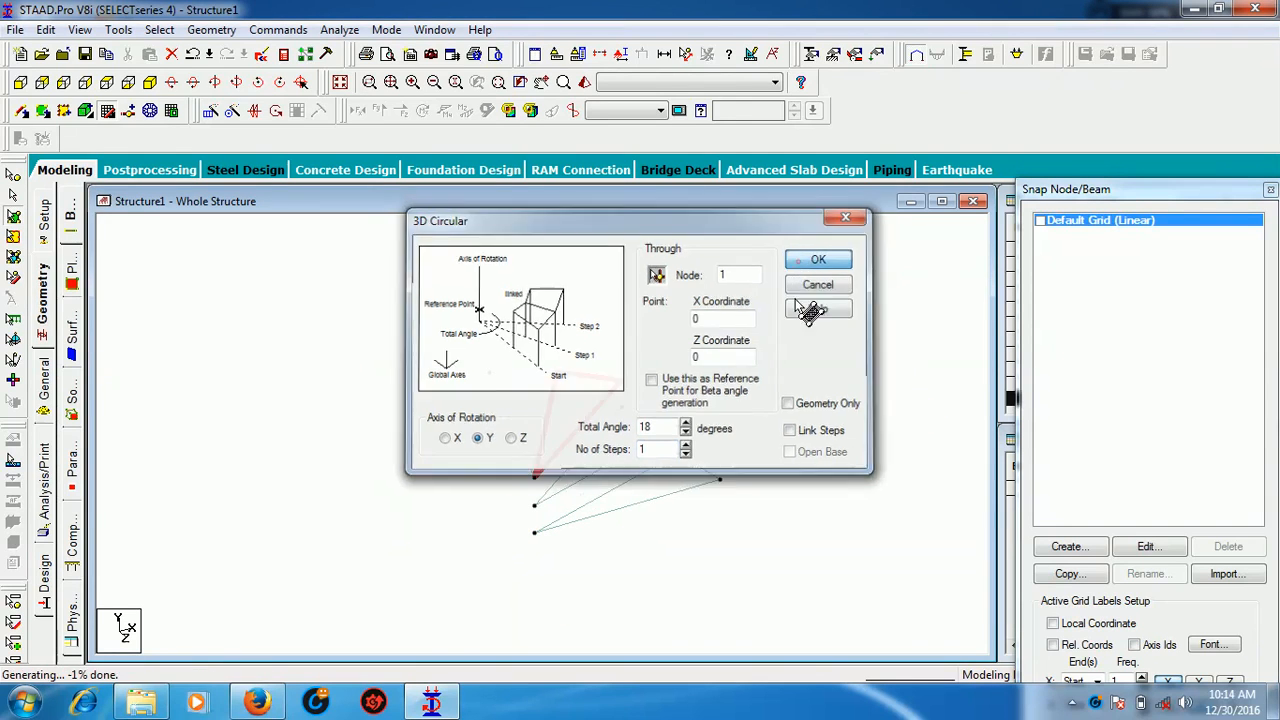
# Move the fourth plate by 0.150 m in Y, allow member splitting at its nodes, and clear the selection
pyautogui.click(540, 402)
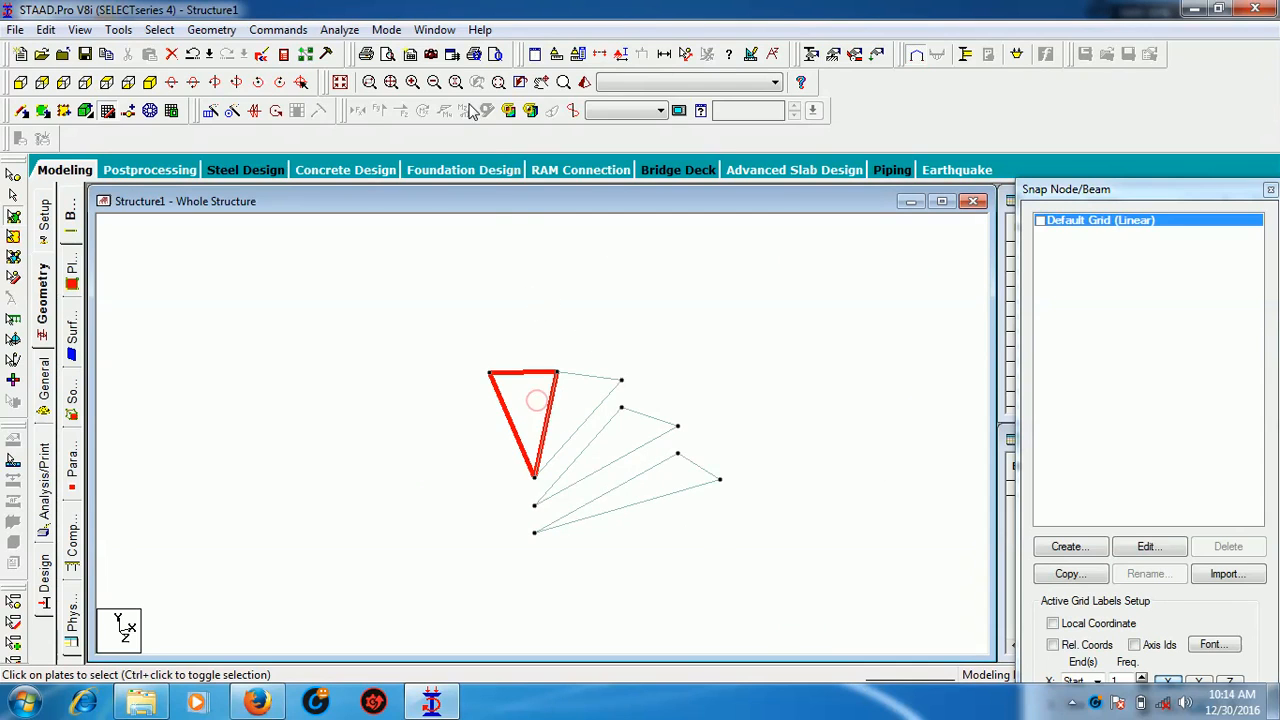
pyautogui.click(229, 34)
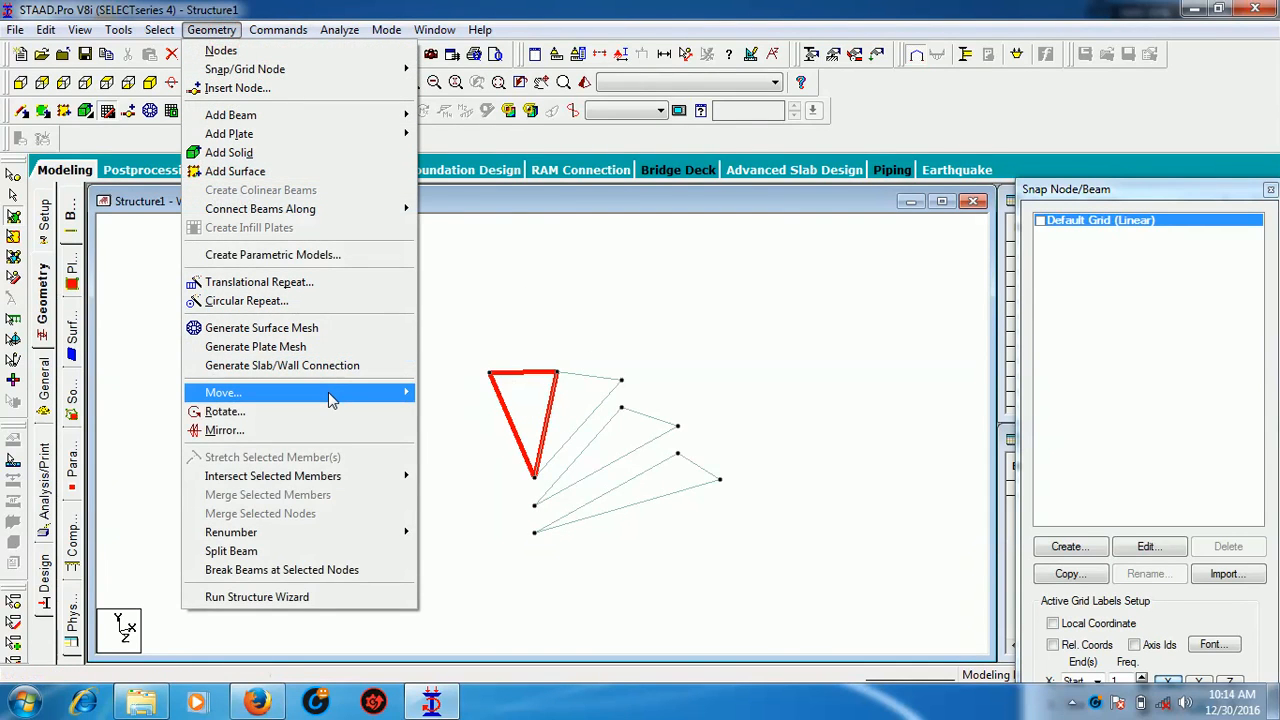
pyautogui.moveTo(380, 395)
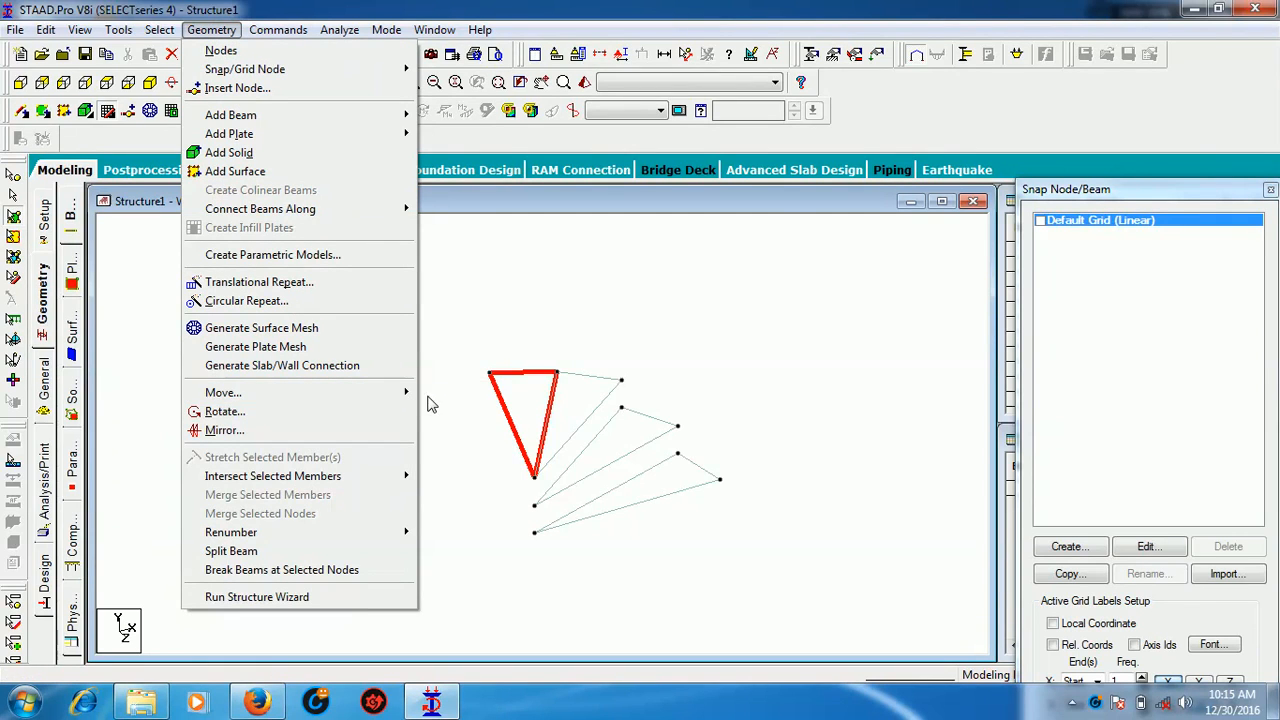
pyautogui.click(432, 398)
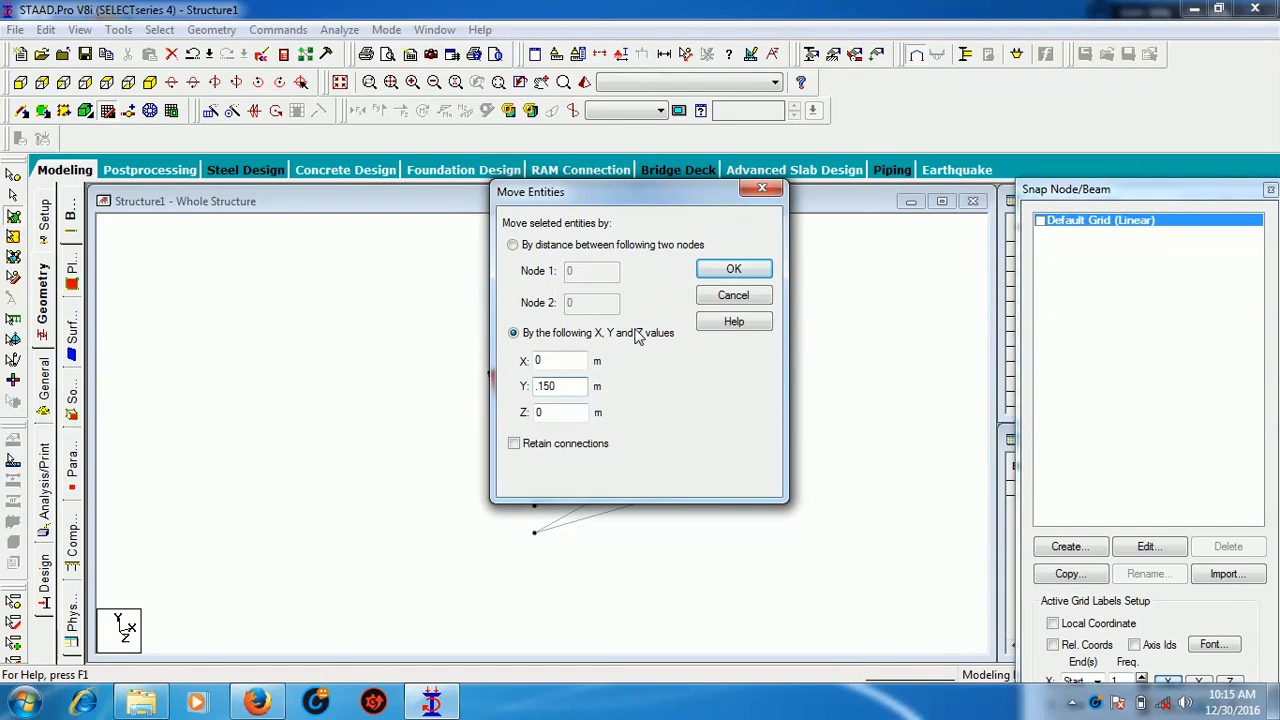
pyautogui.click(740, 274)
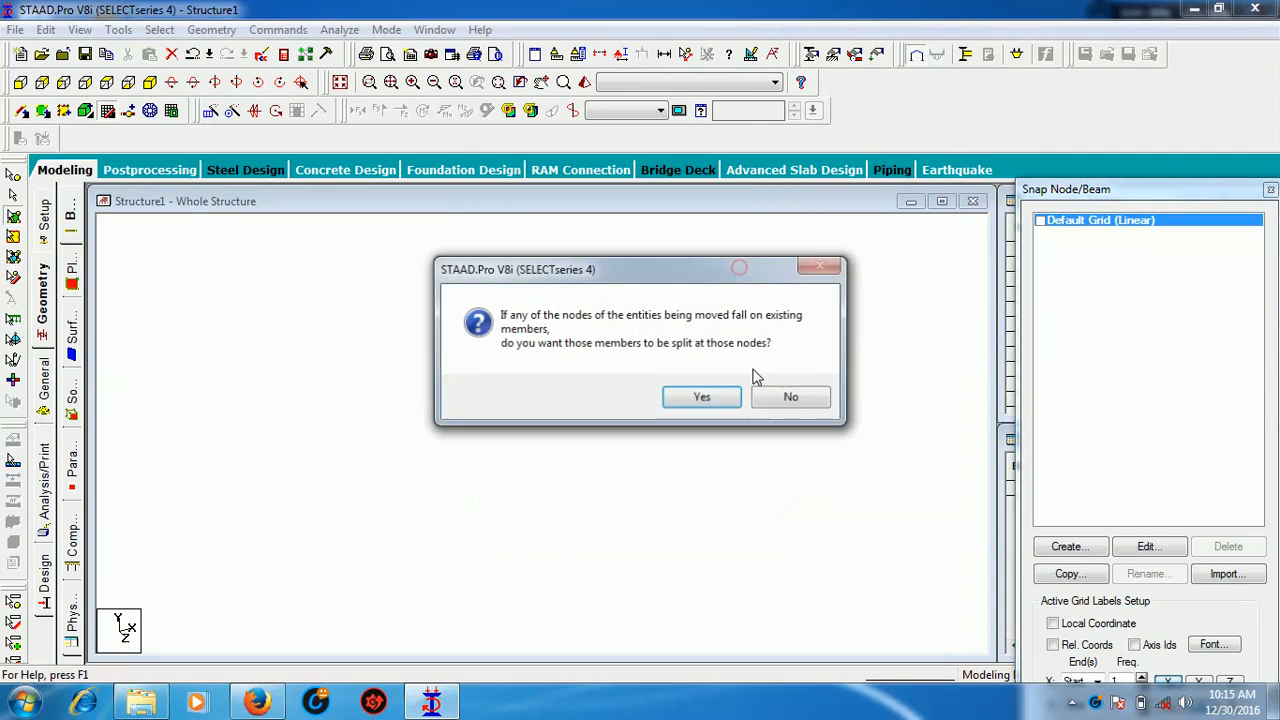
pyautogui.click(726, 402)
pyautogui.click(825, 370)
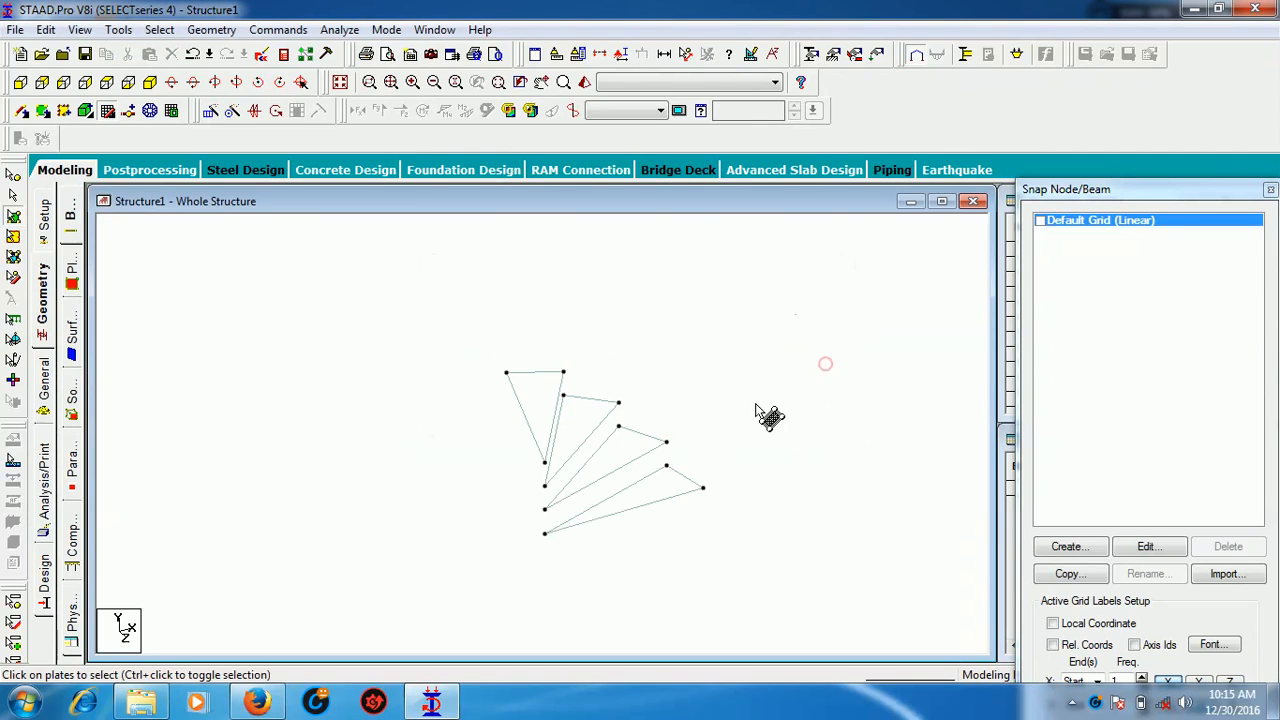
# Circular-repeat the raised fourth plate about the Y axis through the origin node, with 18 degrees total angle and 1 step
pyautogui.click(536, 395)
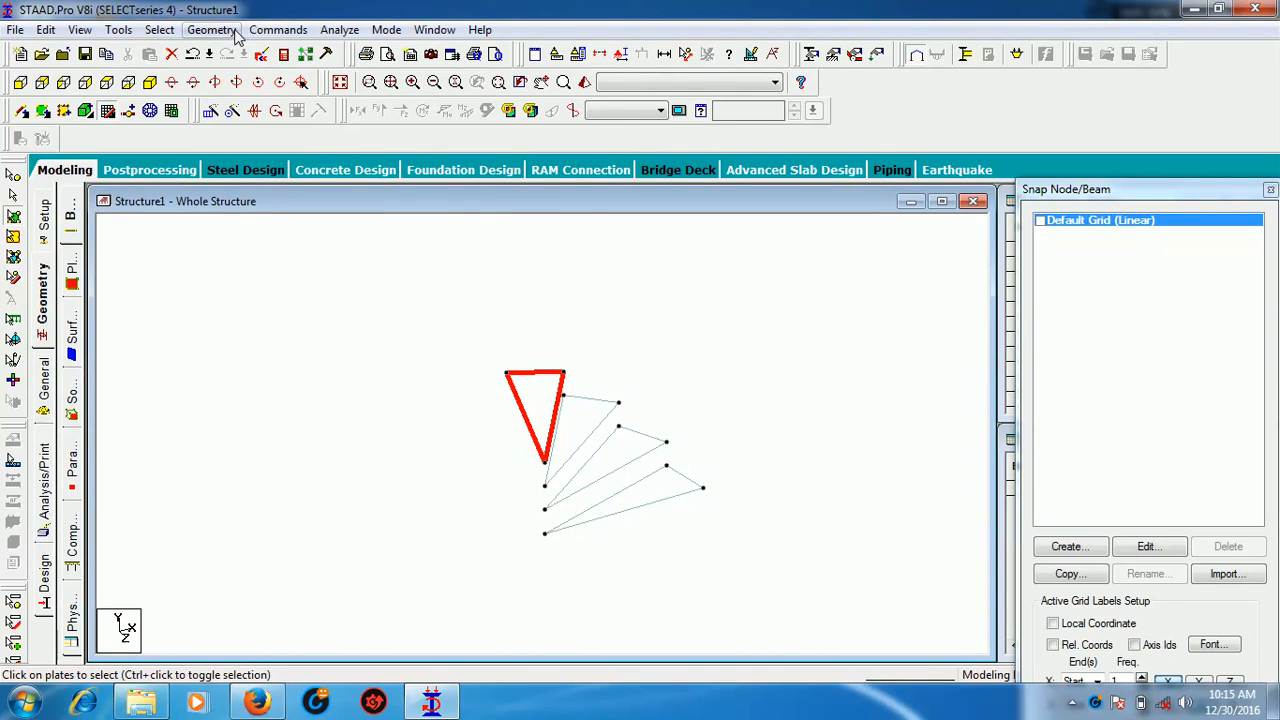
pyautogui.click(236, 111)
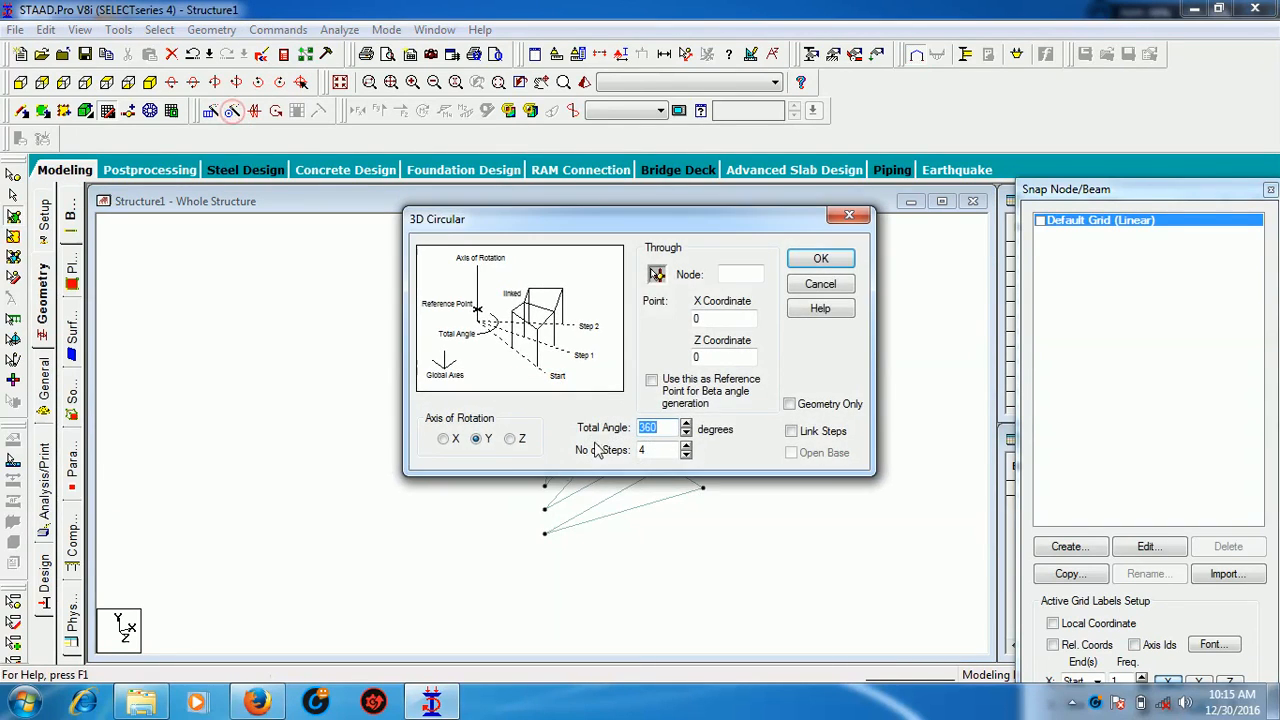
pyautogui.write('18')
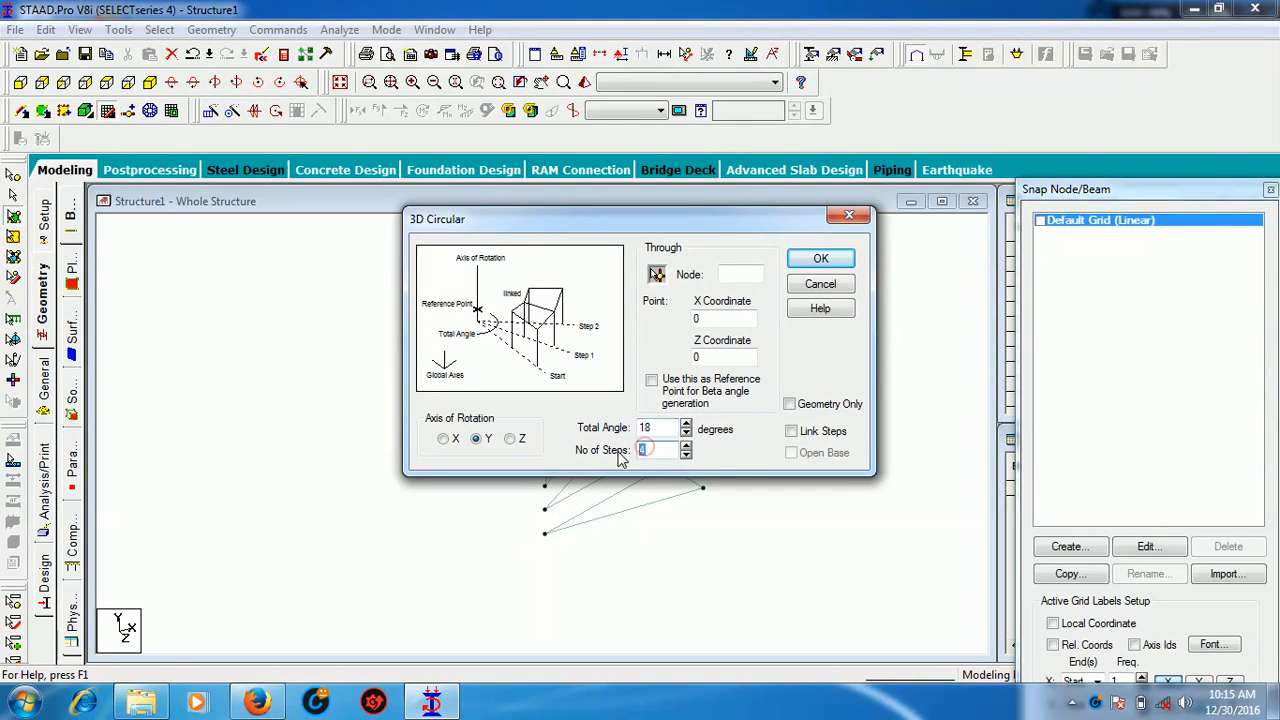
pyautogui.write('1')
pyautogui.click(657, 275)
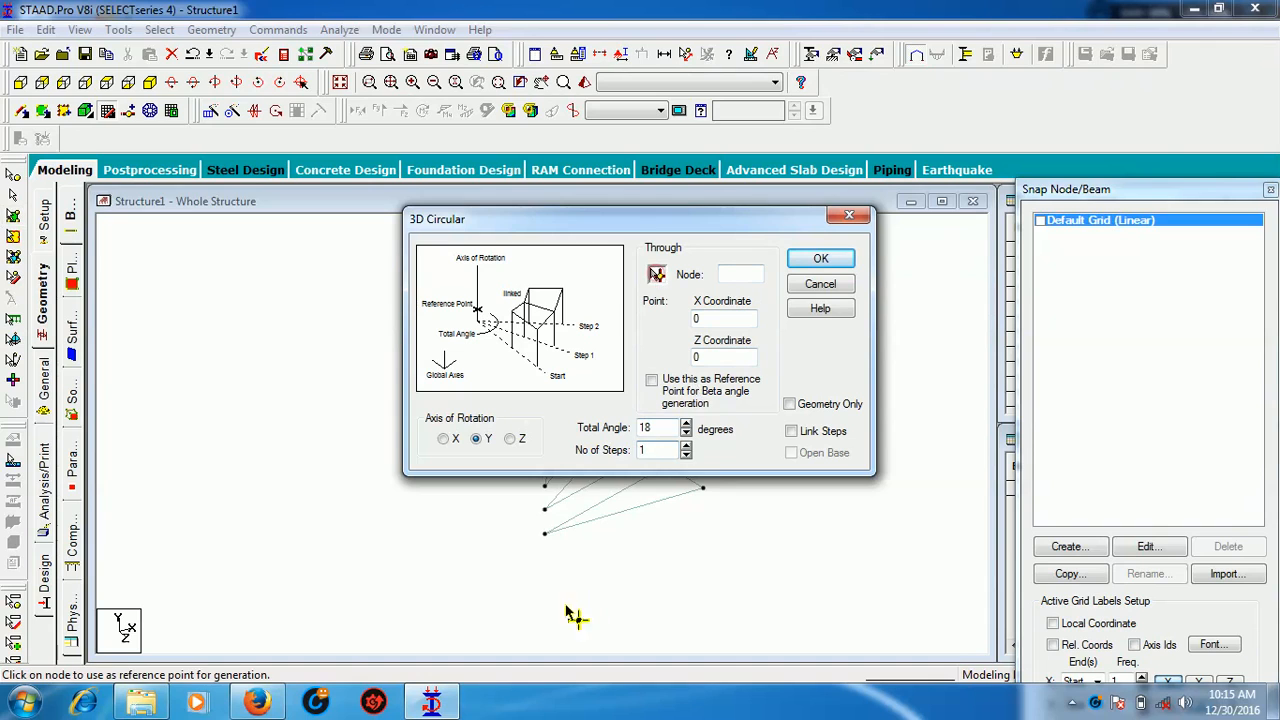
pyautogui.click(545, 532)
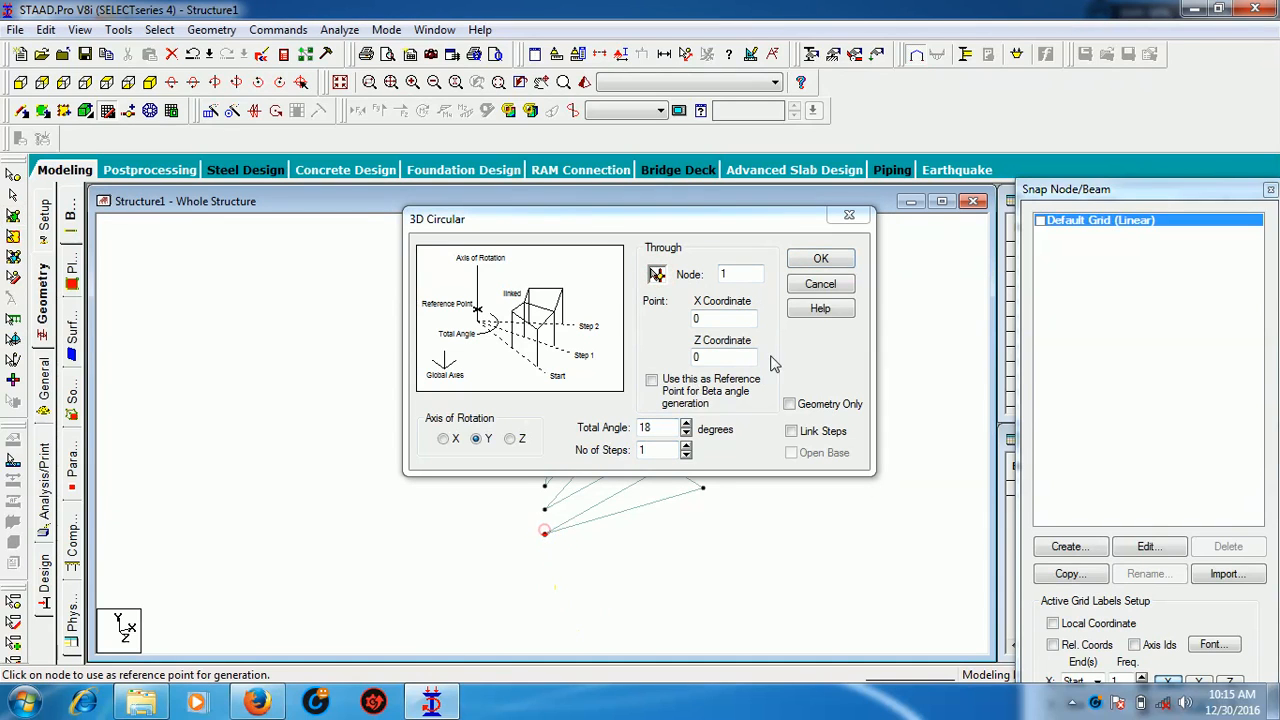
pyautogui.click(821, 260)
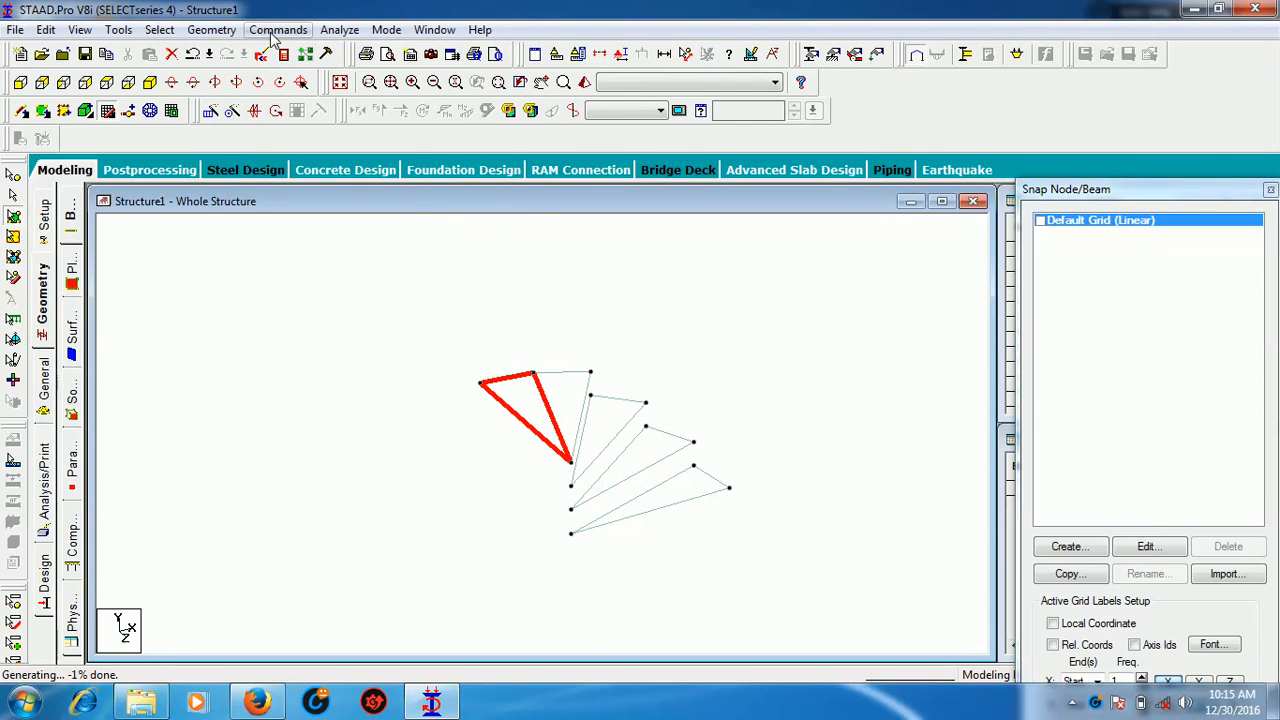
# Move the fifth triangular plate by 0.15 m in Y, accept the prompt, and clear the selection
pyautogui.click(211, 30)
pyautogui.moveTo(320, 395)
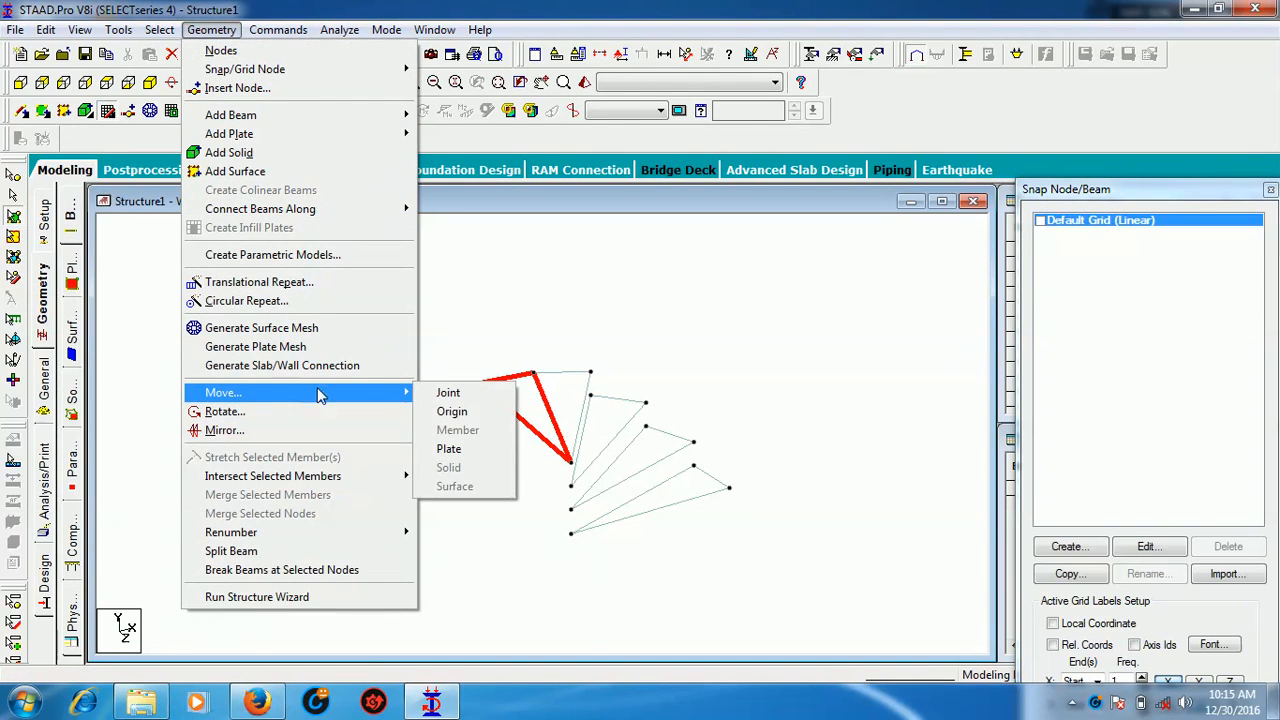
pyautogui.click(445, 395)
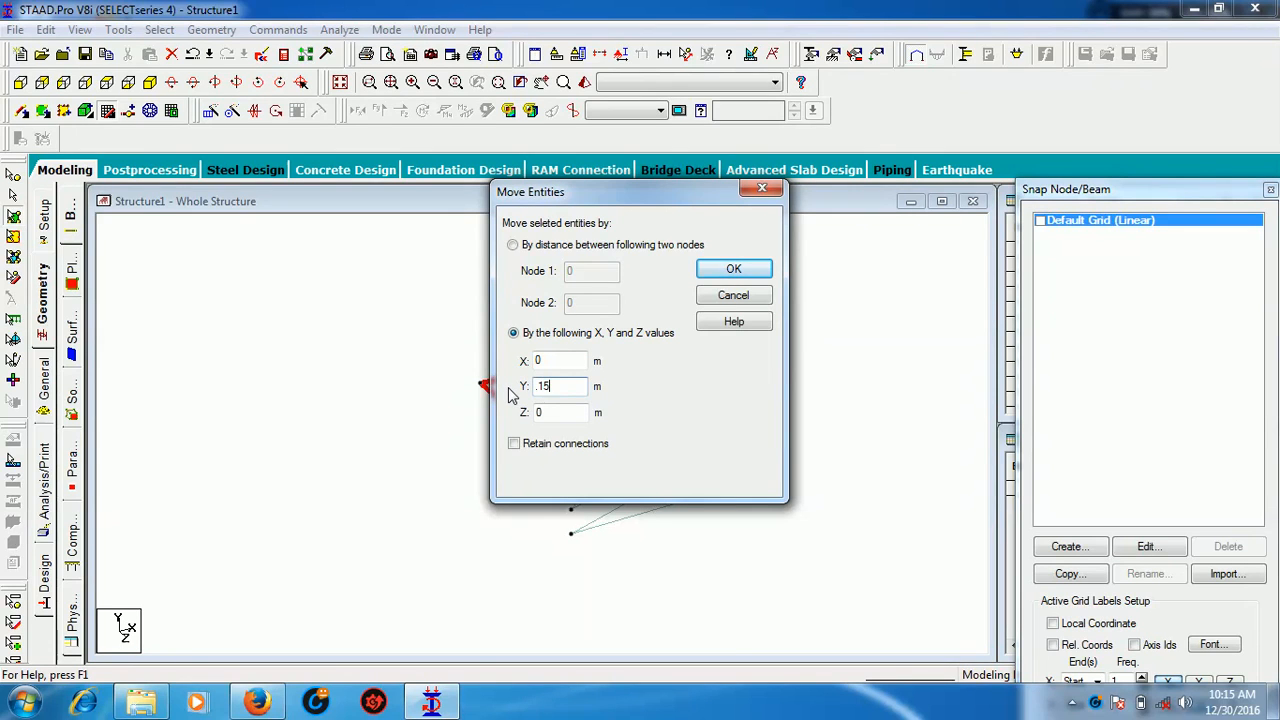
pyautogui.click(733, 270)
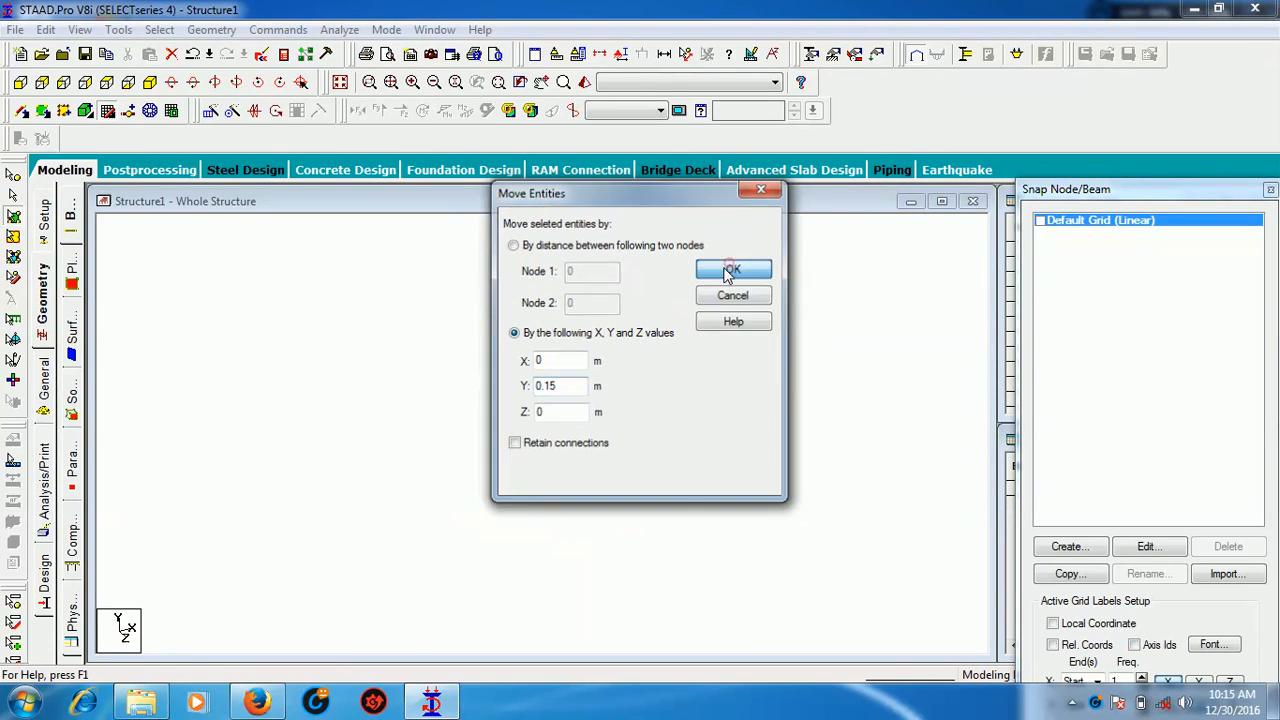
pyautogui.click(701, 398)
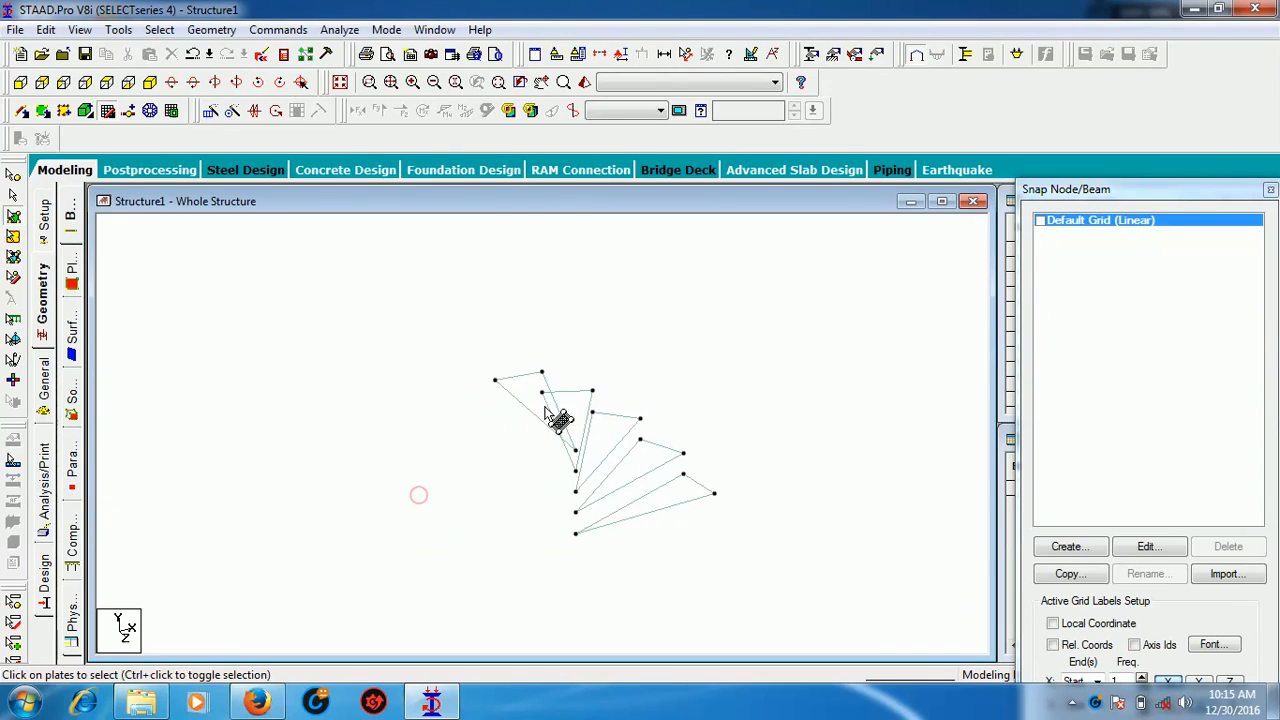
# Circular-repeat the raised fifth plate about the Y axis through the origin node, with 18 degrees total angle and 1 step, saving the file when prompted
pyautogui.click(231, 110)
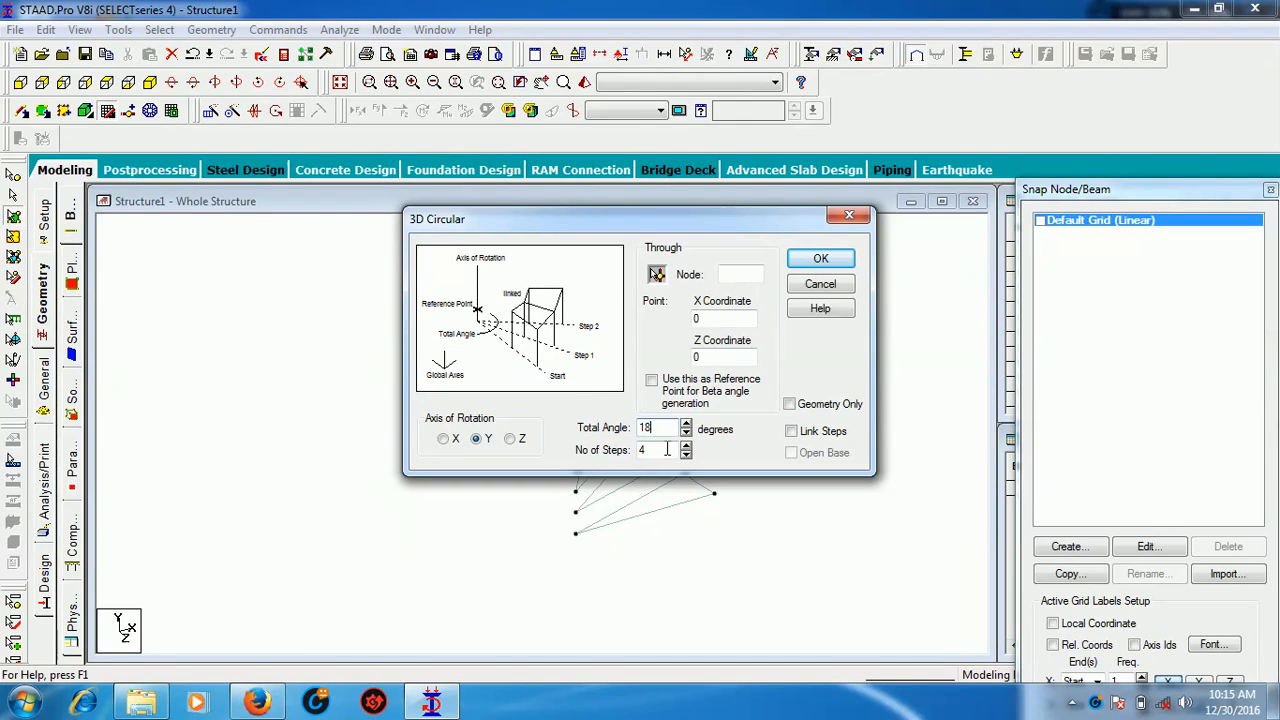
pyautogui.write('1')
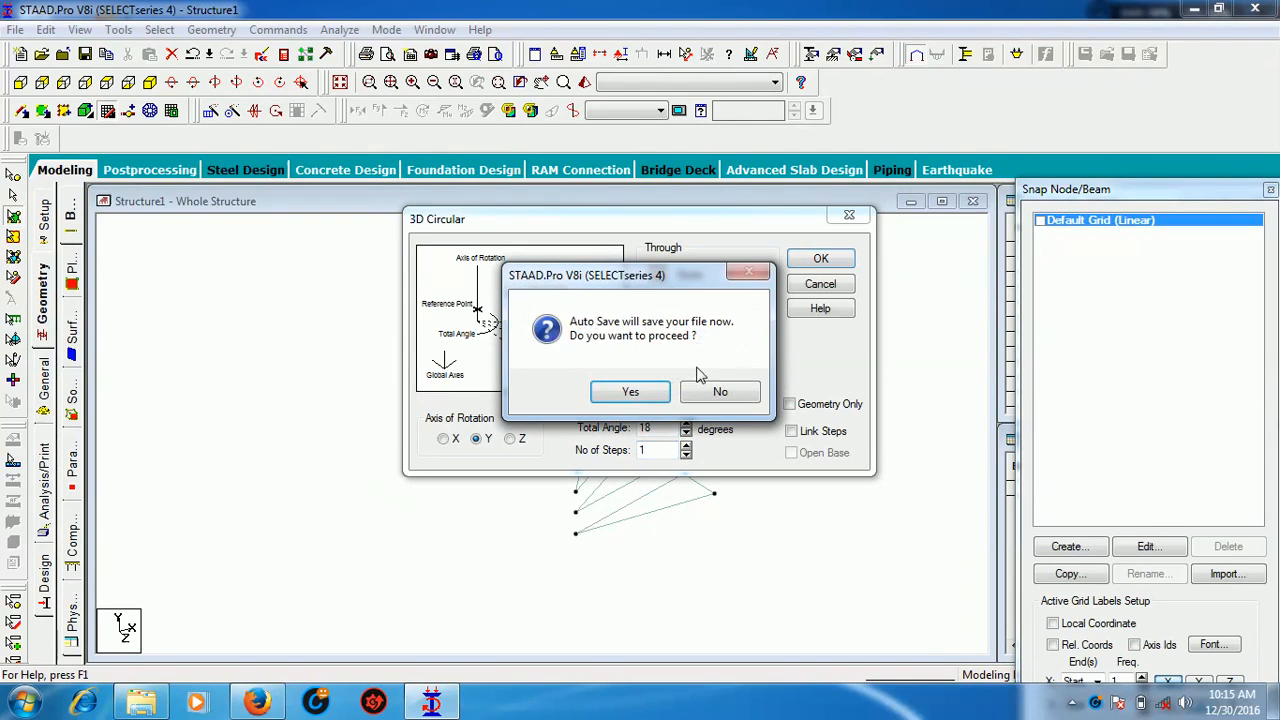
pyautogui.click(632, 391)
pyautogui.click(550, 376)
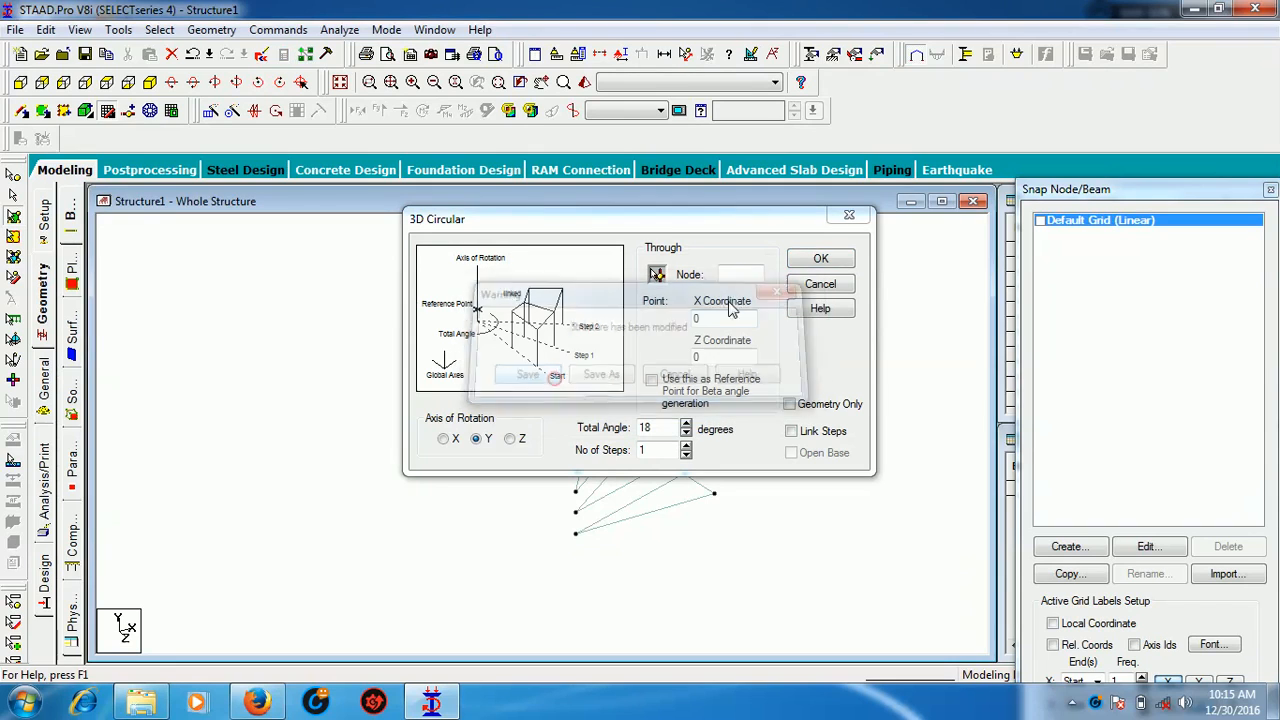
pyautogui.click(656, 276)
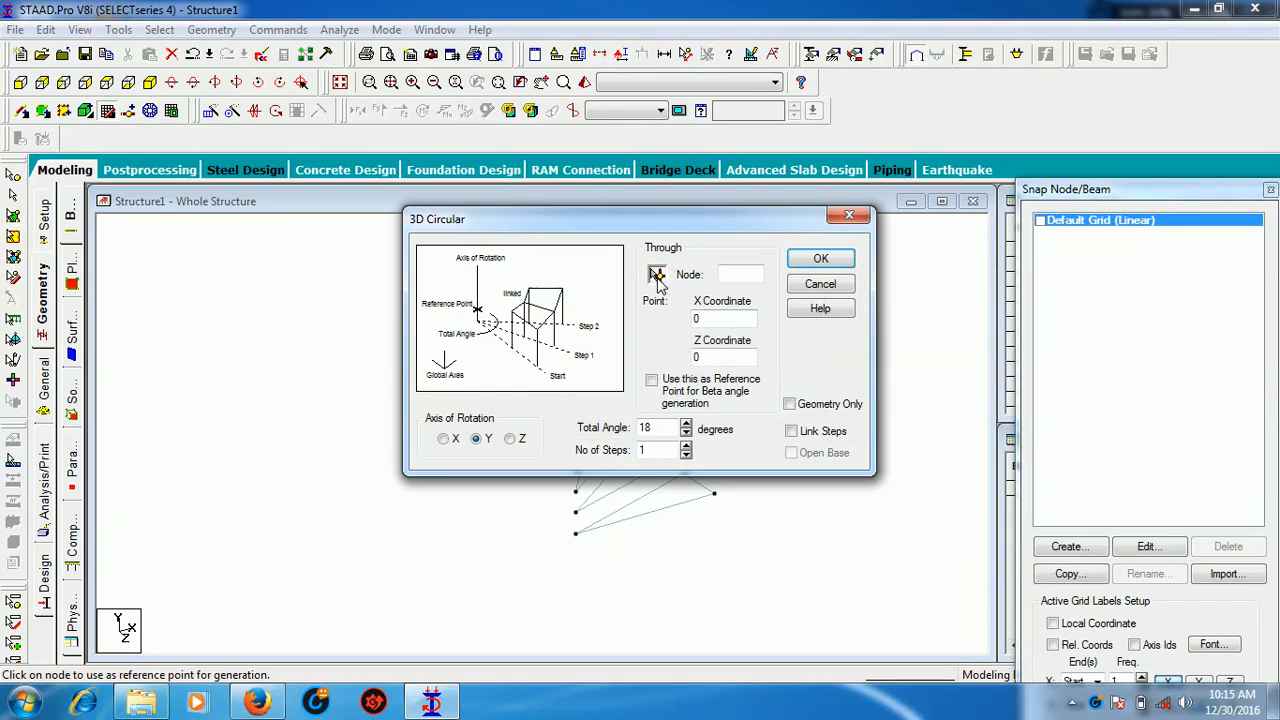
pyautogui.click(576, 534)
pyautogui.click(806, 261)
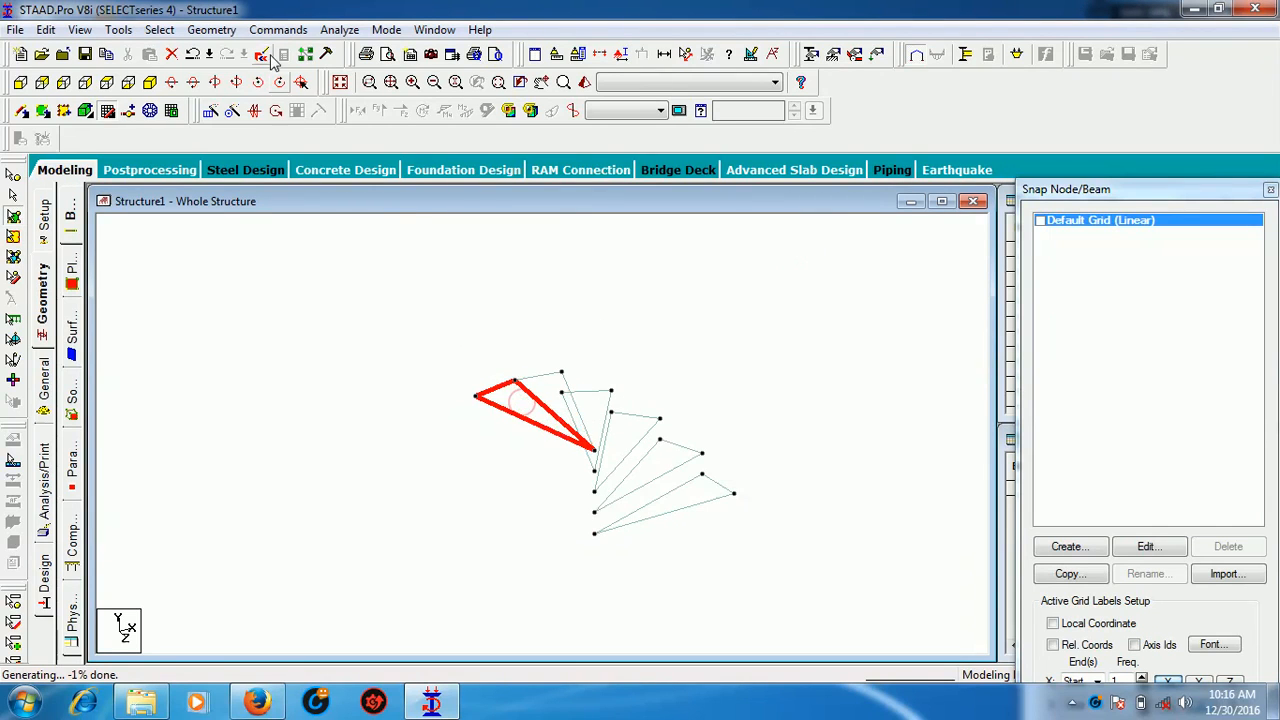
# Raise the sixth plate in Y by the same offset as the fifth, accept the prompt, and clear the selection
pyautogui.click(211, 30)
pyautogui.moveTo(330, 392)
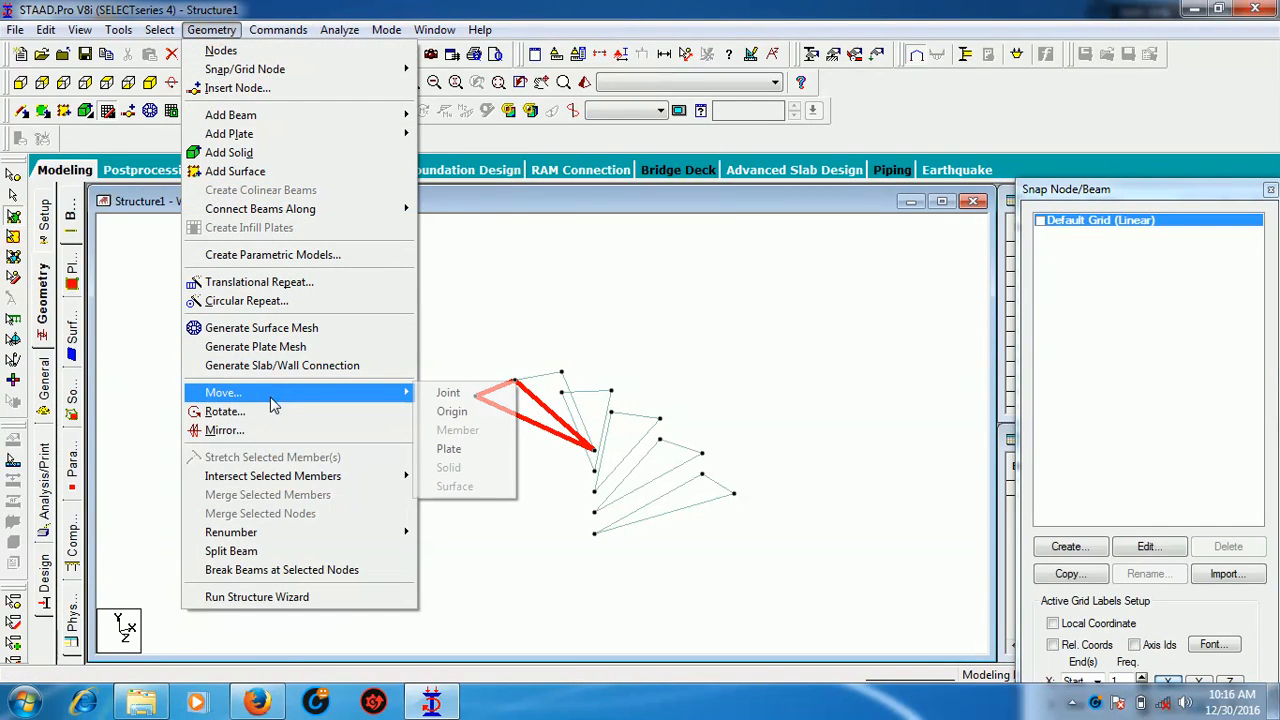
pyautogui.click(450, 392)
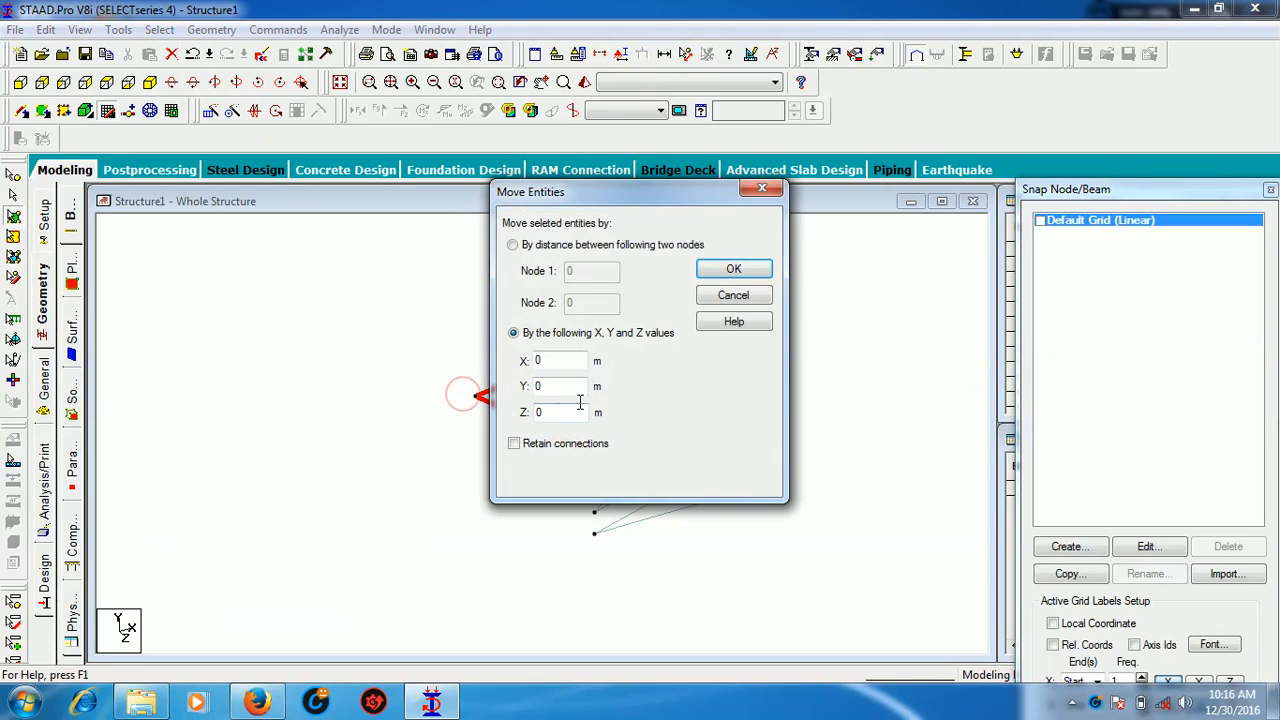
pyautogui.press('BackSpace')
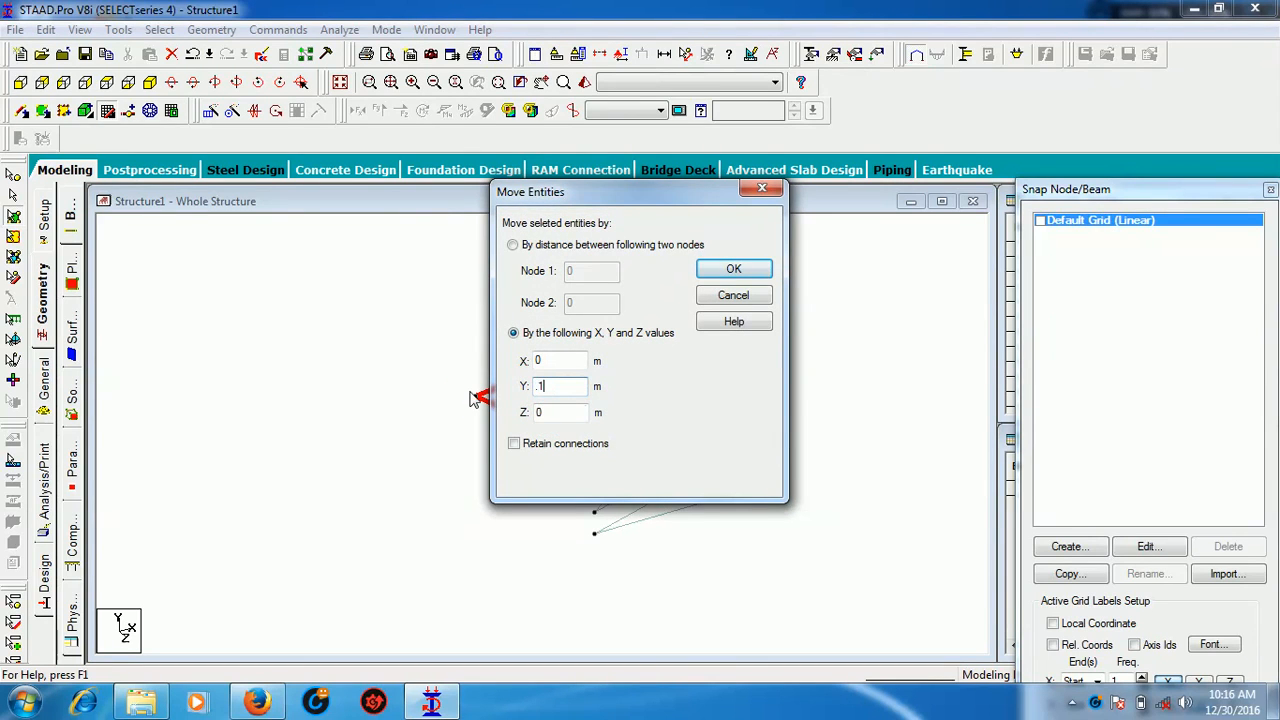
pyautogui.click(760, 274)
pyautogui.click(718, 402)
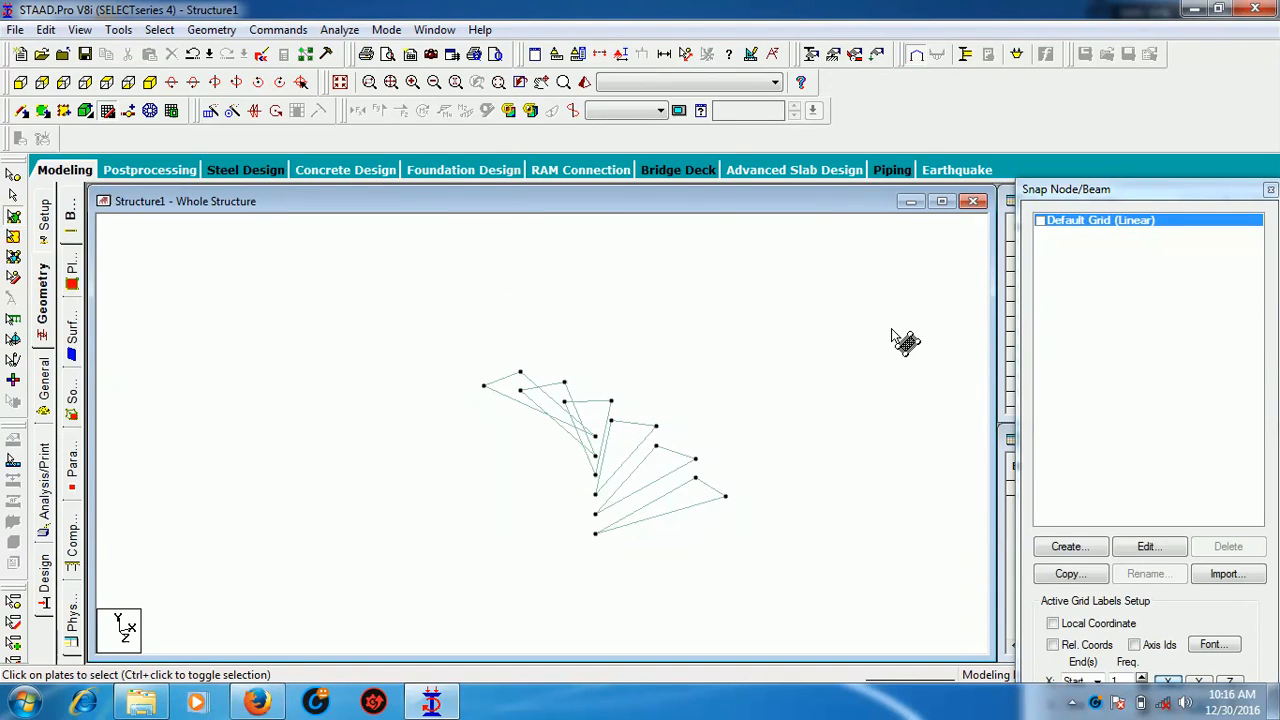
# Add a four-node riser plate joining the inner and outer edge nodes between the first and second treads
pyautogui.click(42, 111)
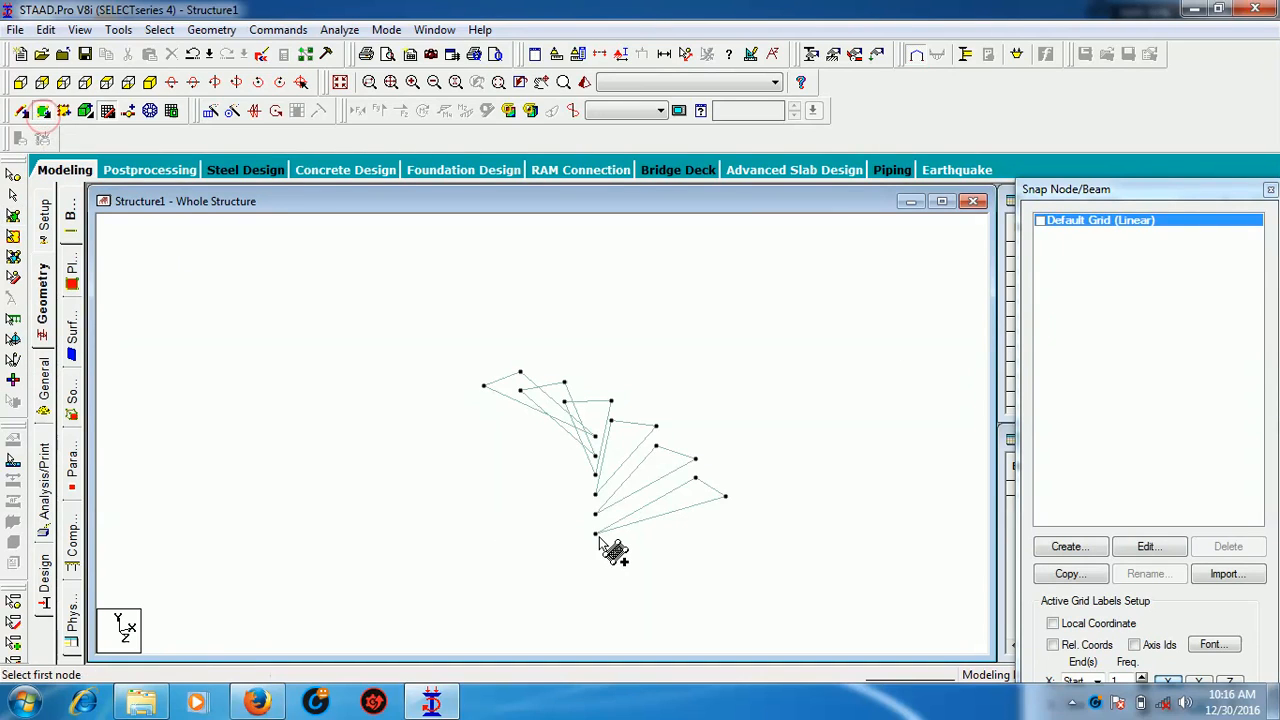
pyautogui.click(596, 535)
pyautogui.click(595, 514)
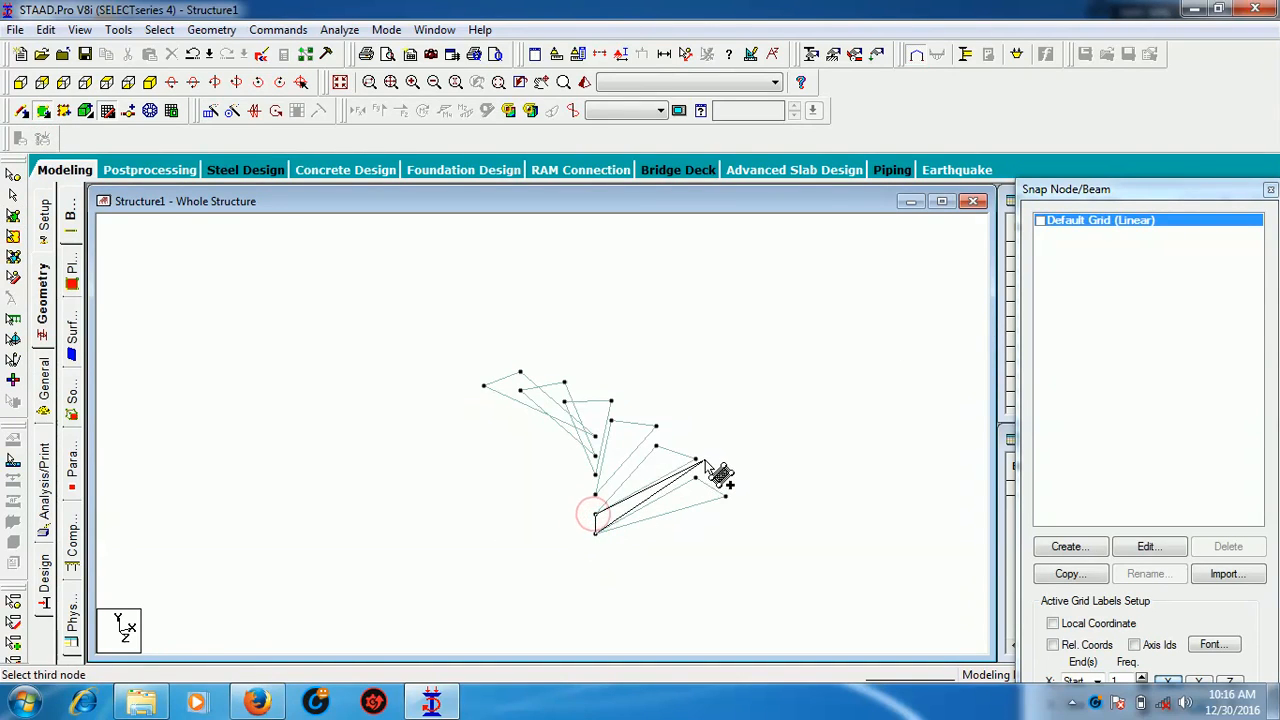
pyautogui.click(696, 461)
pyautogui.click(696, 478)
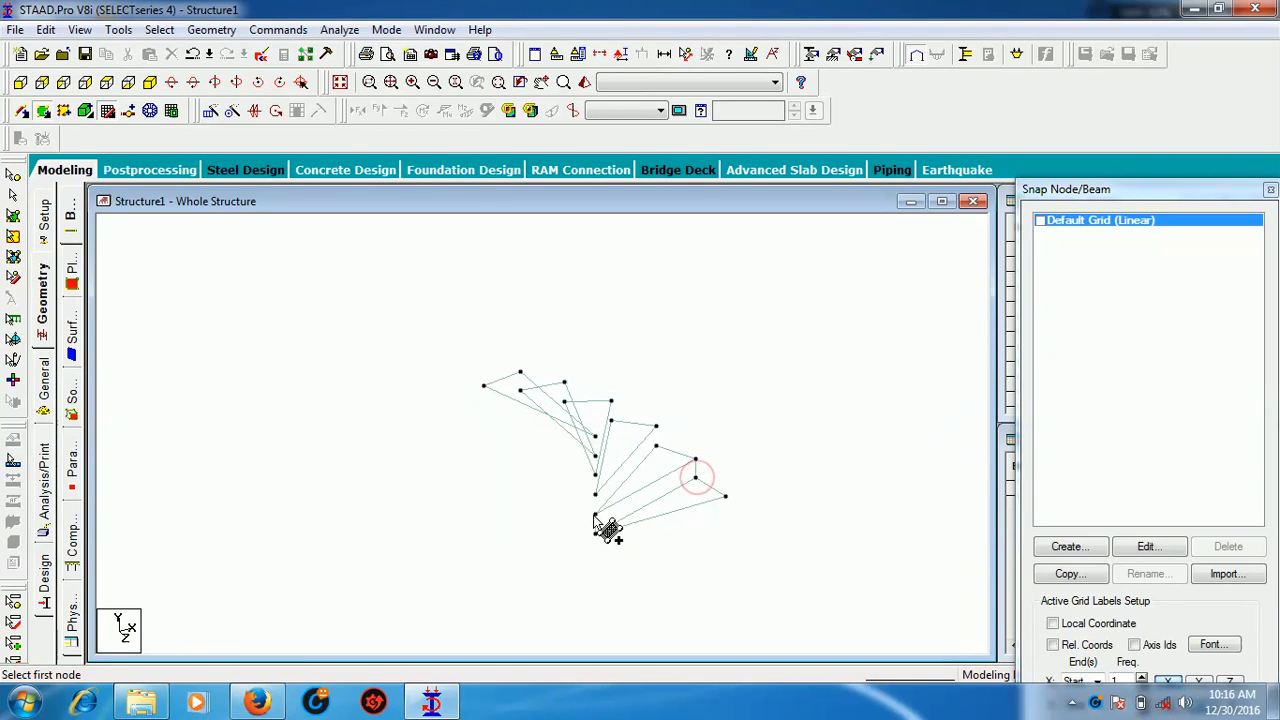
# Add a four-node riser plate between the second and third treads
pyautogui.click(595, 496)
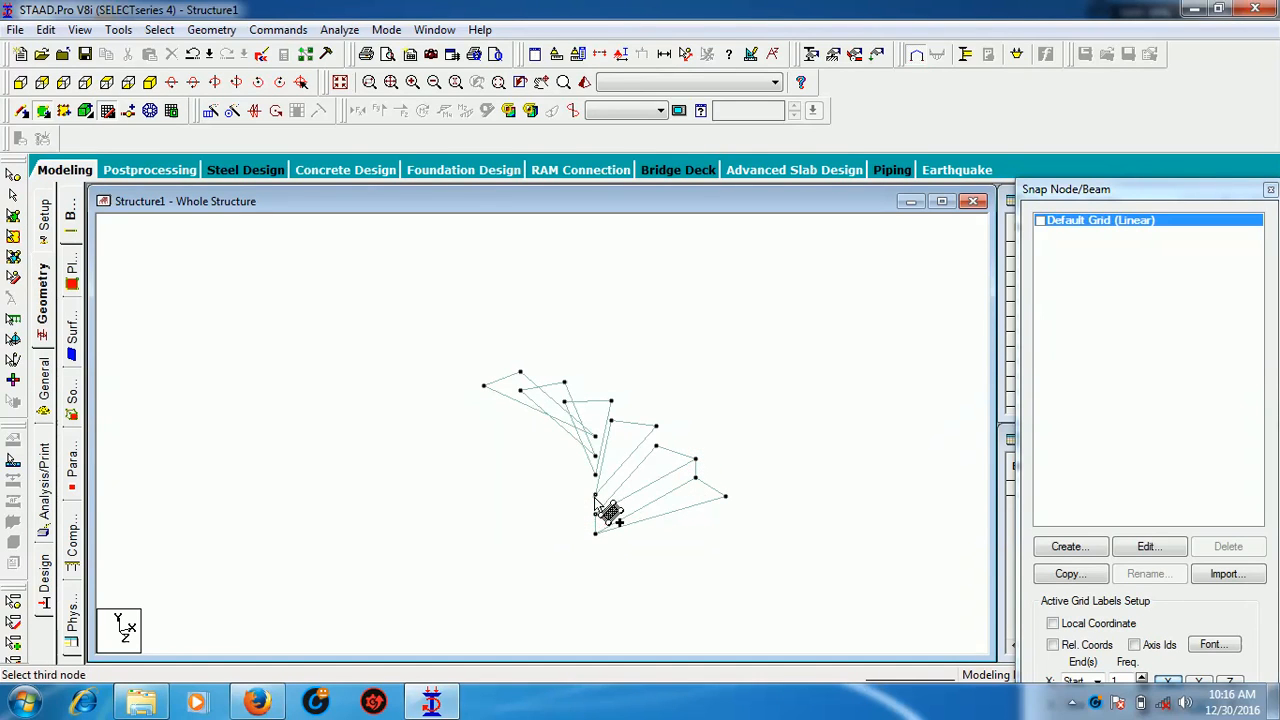
pyautogui.click(656, 443)
pyautogui.click(696, 461)
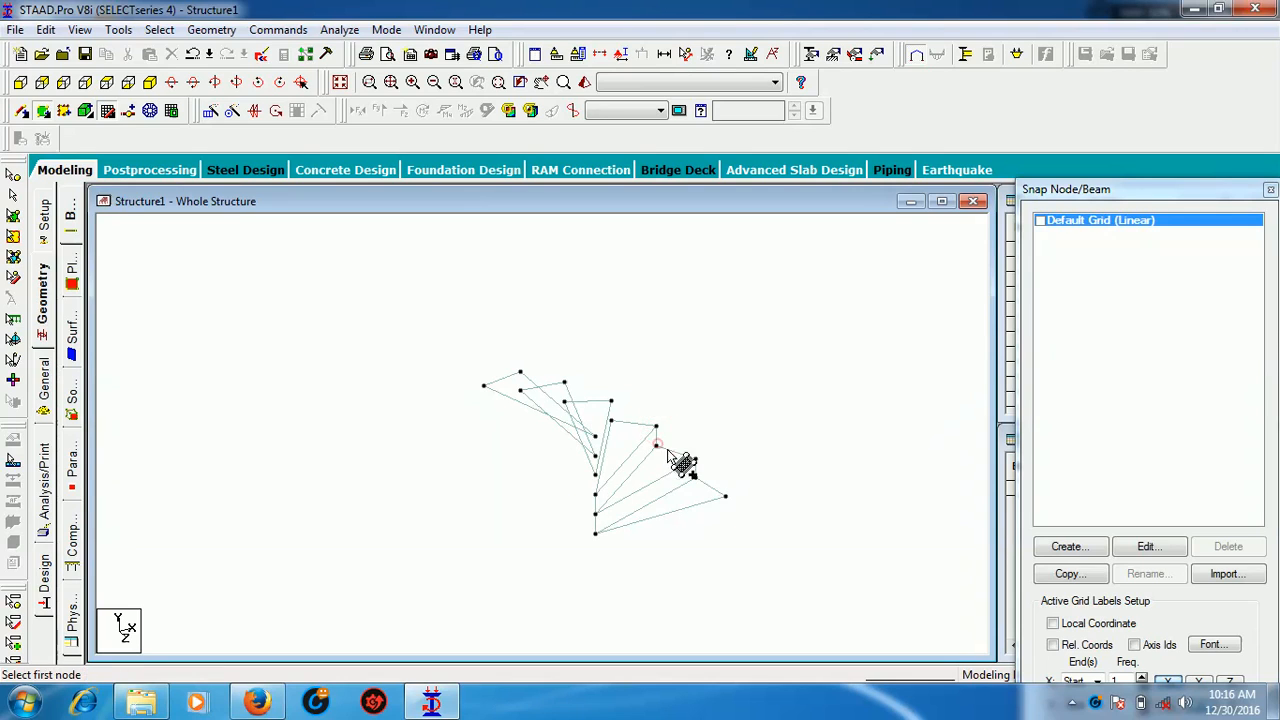
# Add a four-node riser plate between the third and fourth treads, using their central-axis and outer nodes
pyautogui.press('Left')
pyautogui.press('Left')
pyautogui.press('Left')
pyautogui.press('Left')
pyautogui.press('Left')
pyautogui.press('Left')
pyautogui.press('Left')
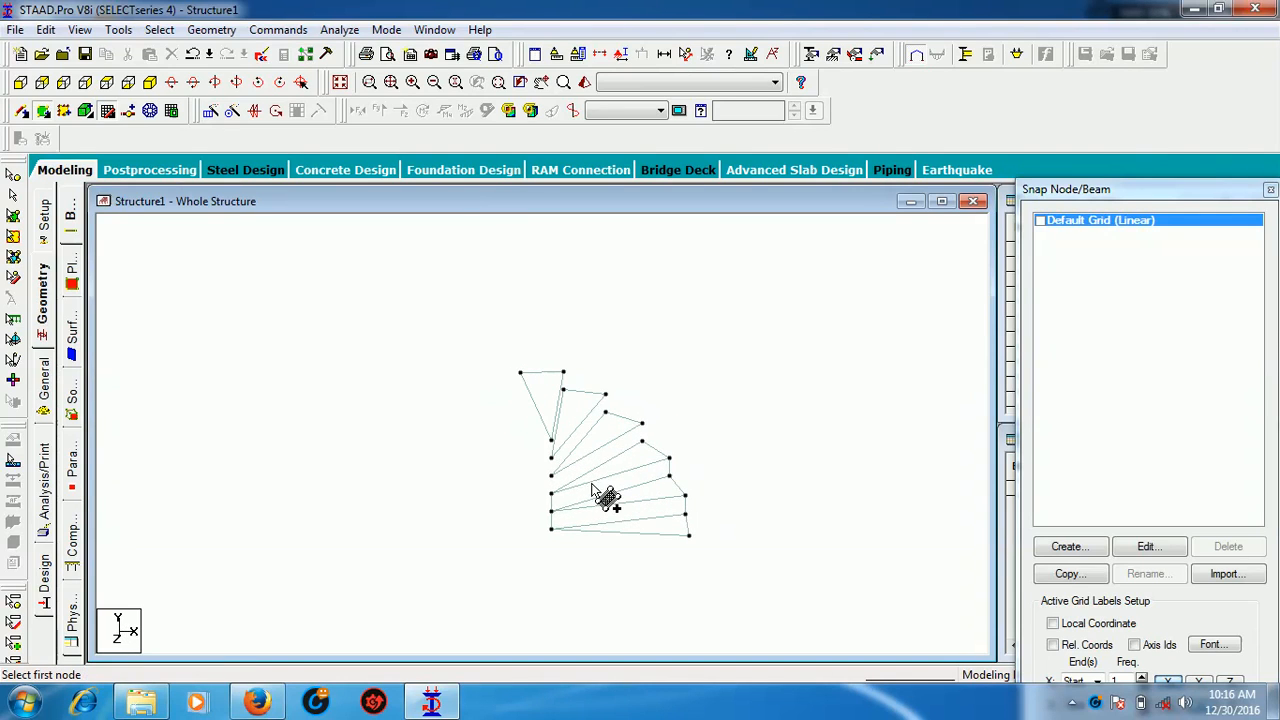
pyautogui.click(551, 493)
pyautogui.click(551, 476)
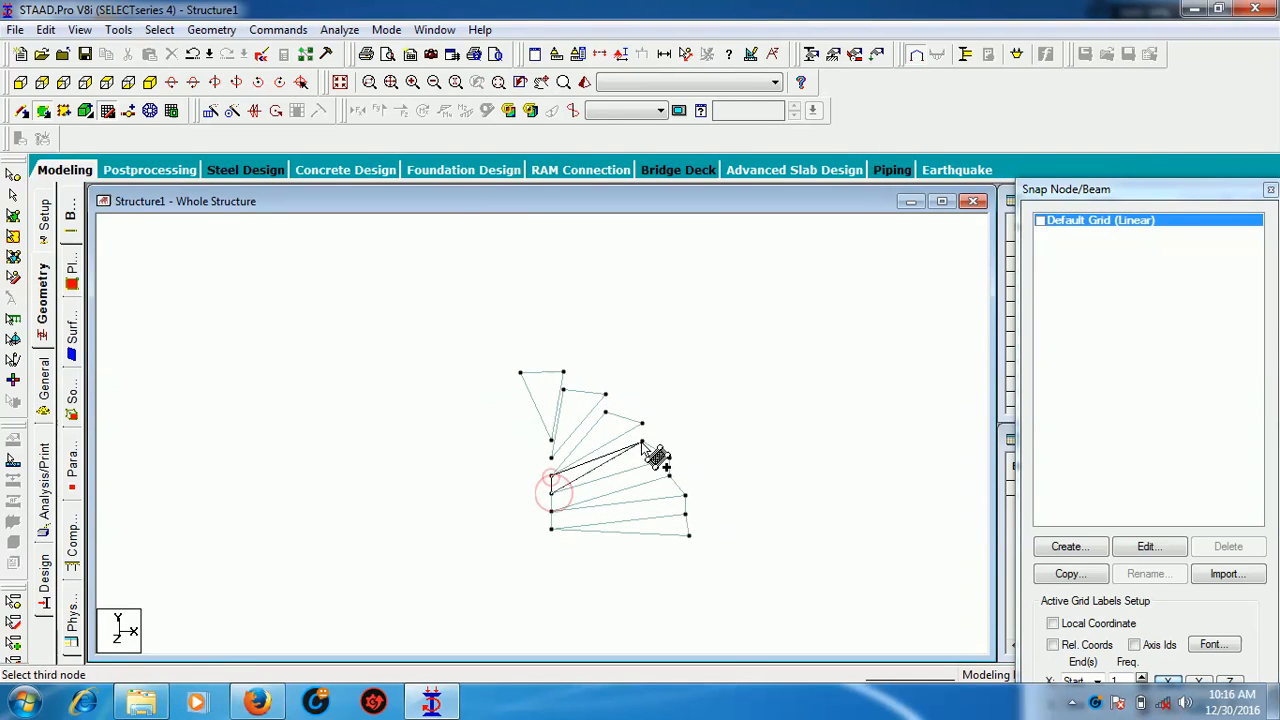
pyautogui.click(642, 424)
pyautogui.click(642, 441)
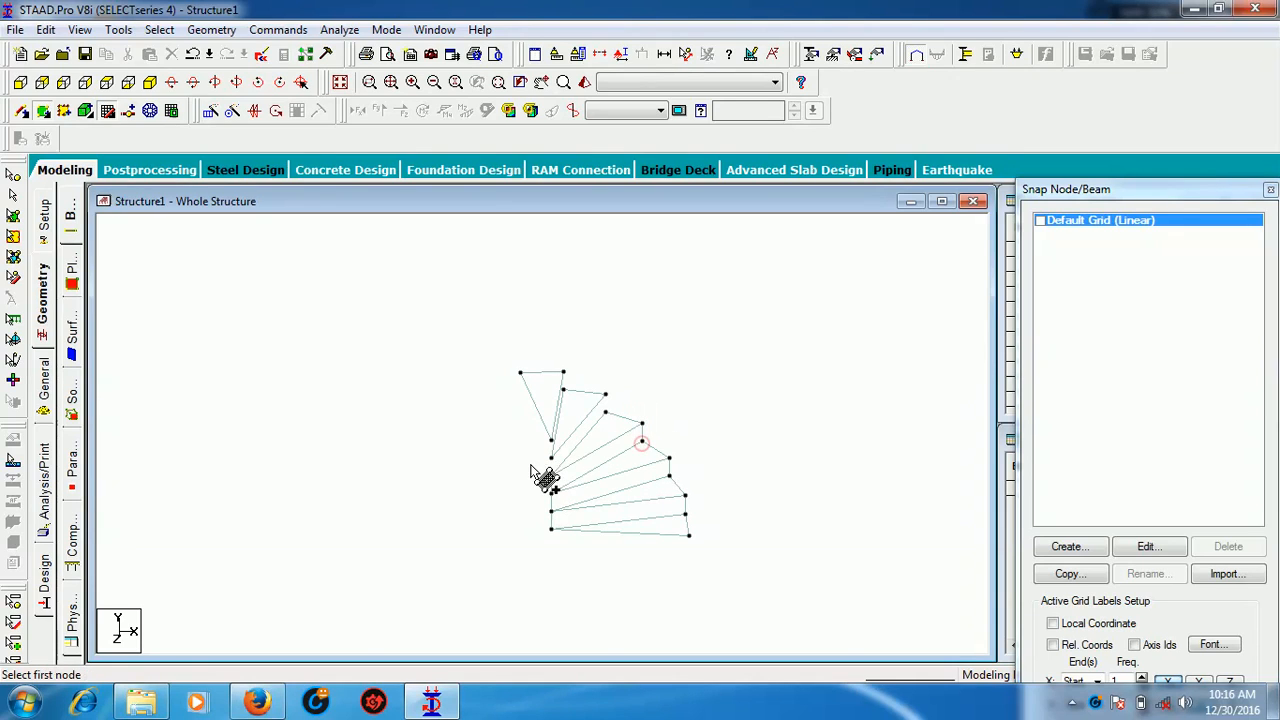
# Add a four-node riser plate between the fourth and fifth treads
pyautogui.click(551, 476)
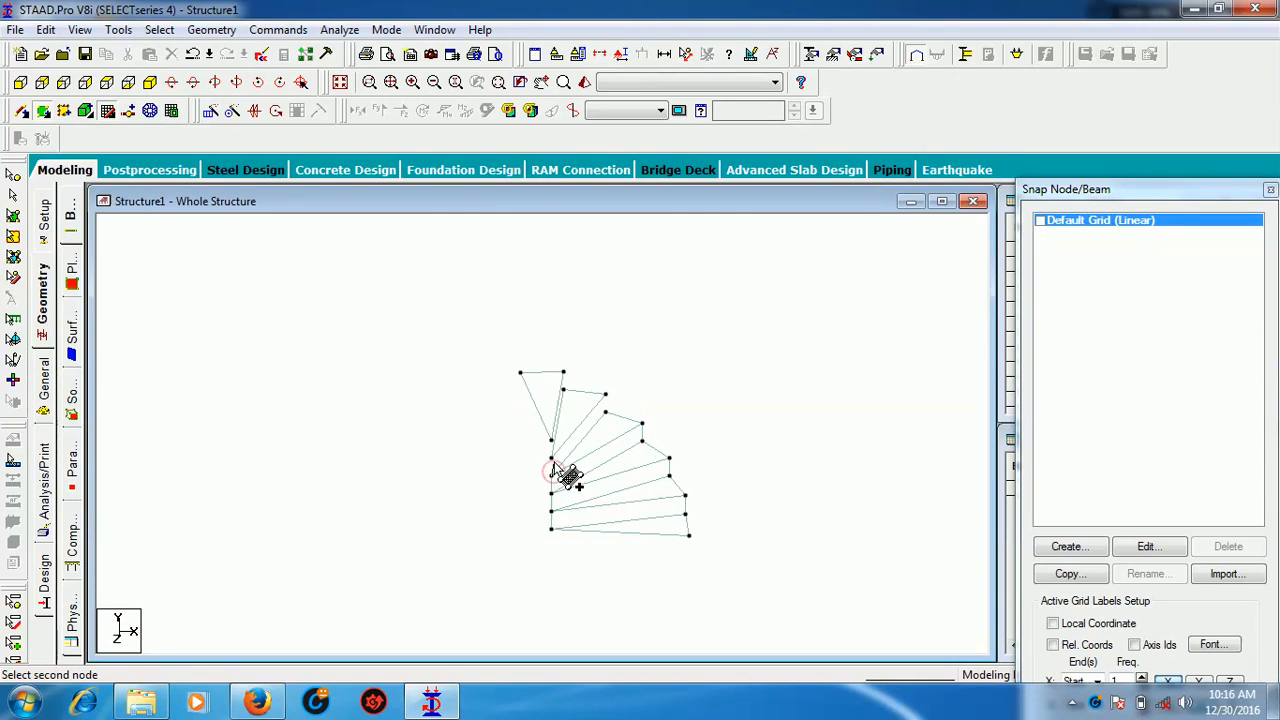
pyautogui.click(551, 459)
pyautogui.click(605, 394)
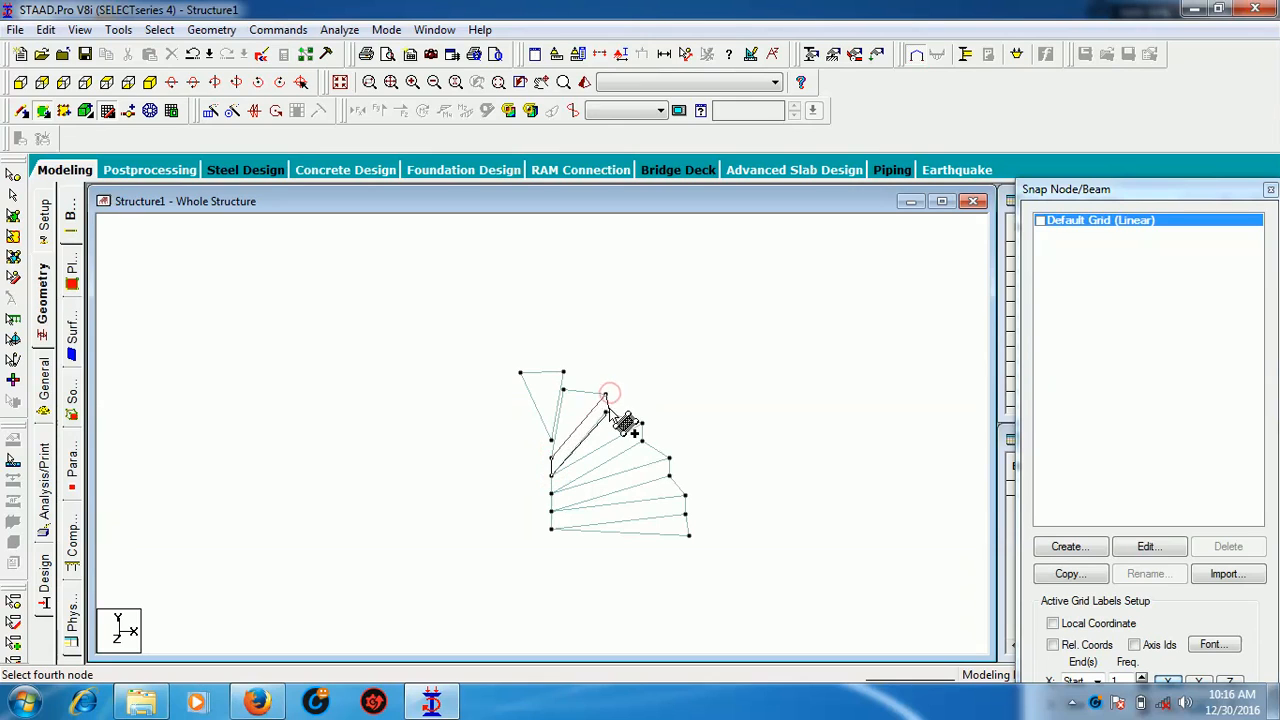
pyautogui.click(605, 411)
# Add a four-node riser plate between the fifth and sixth treads and end plate creation
pyautogui.press('Left')
pyautogui.press('Left')
pyautogui.press('Left')
pyautogui.press('Left')
pyautogui.press('Left')
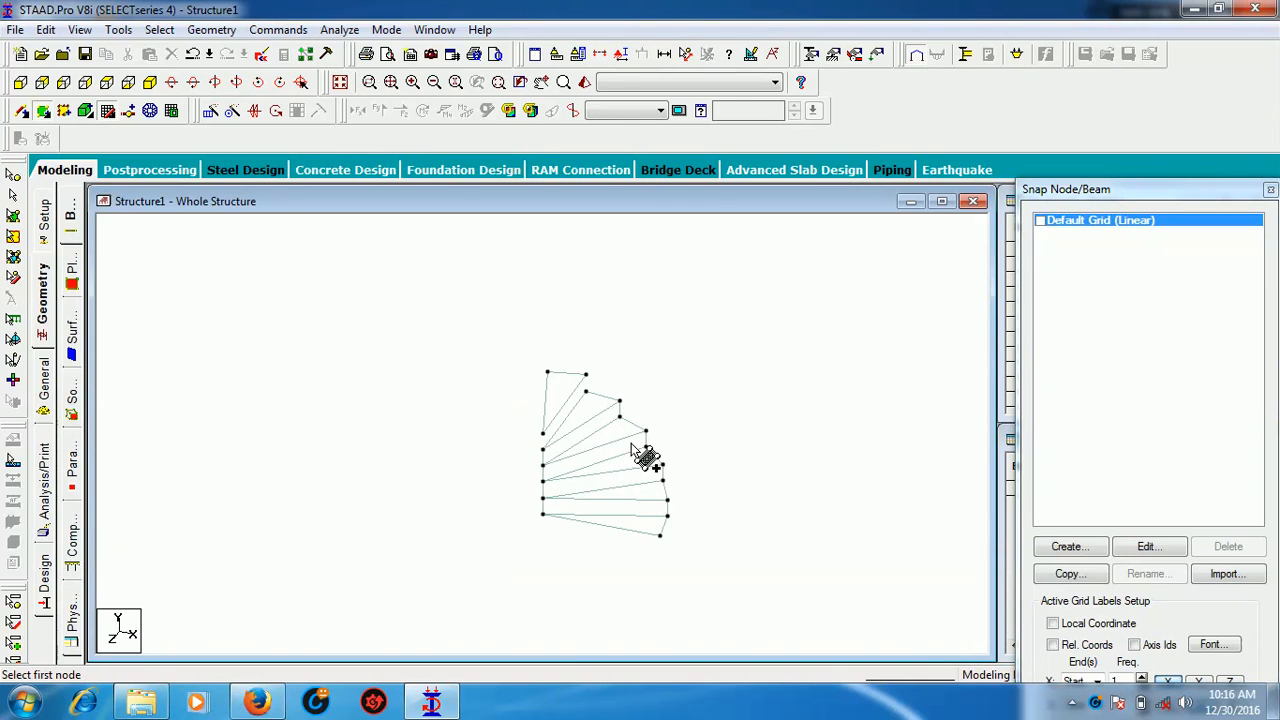
pyautogui.click(546, 459)
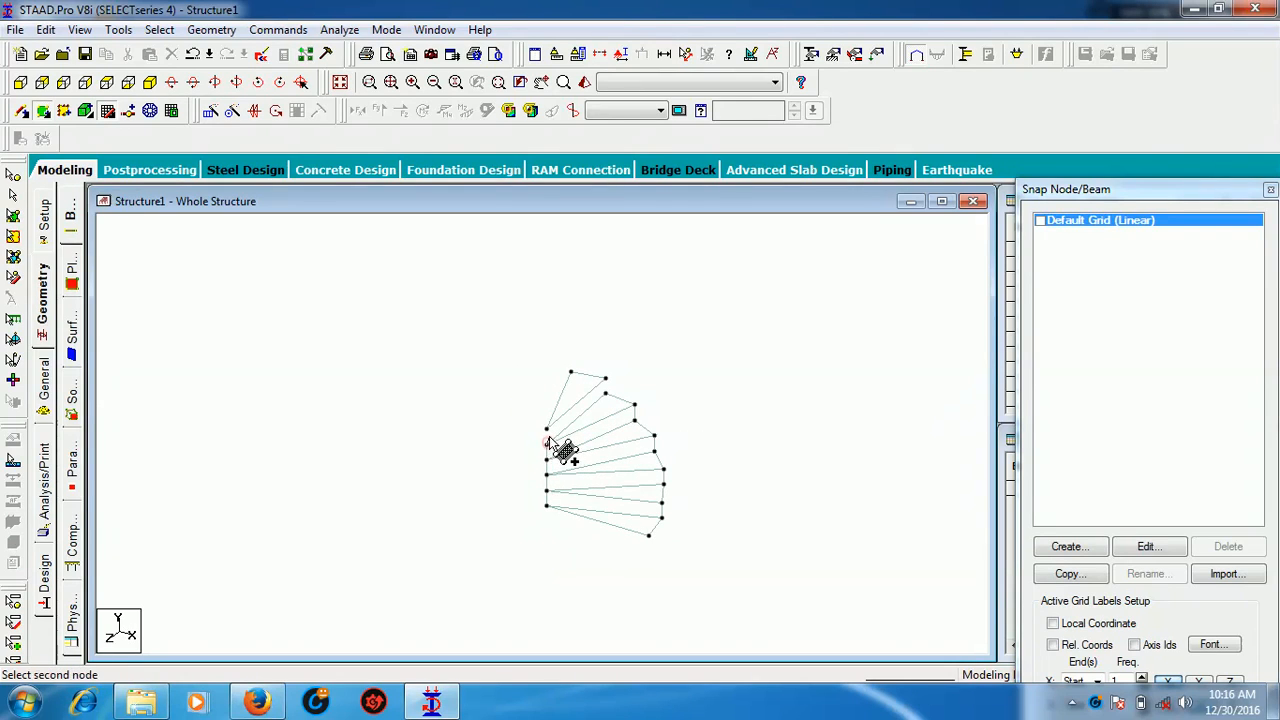
pyautogui.click(546, 444)
pyautogui.click(605, 380)
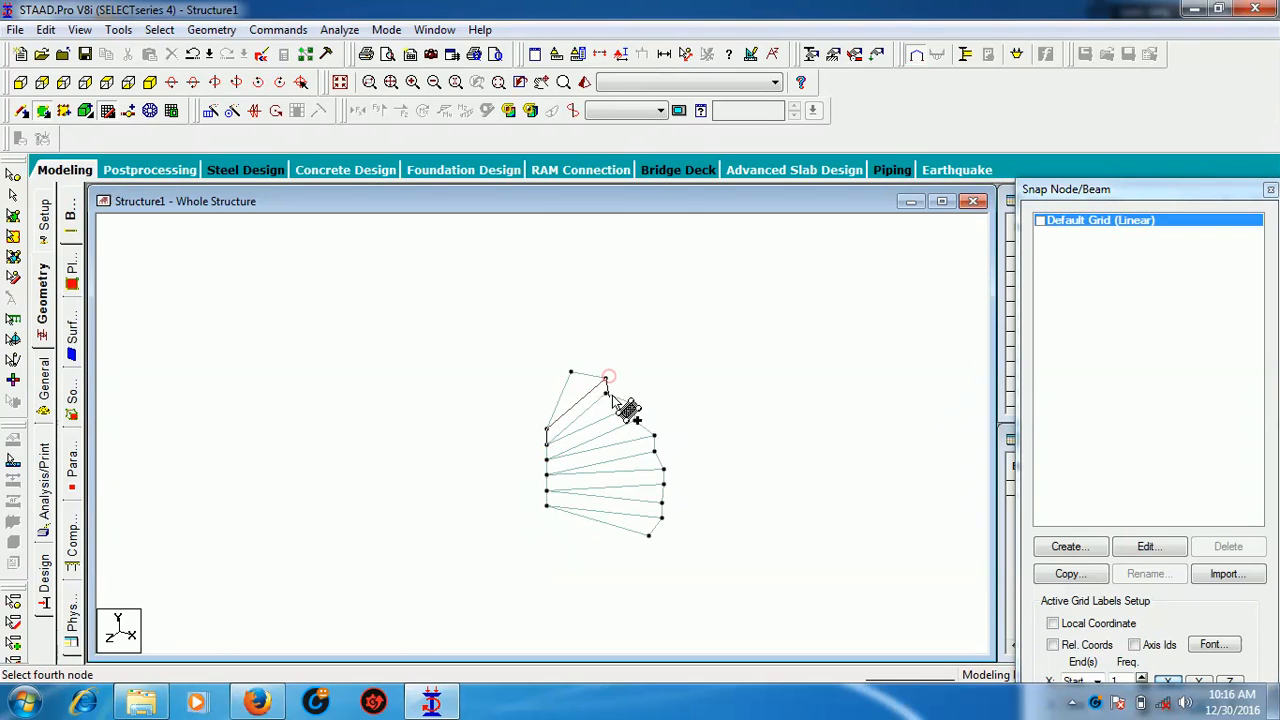
pyautogui.click(634, 405)
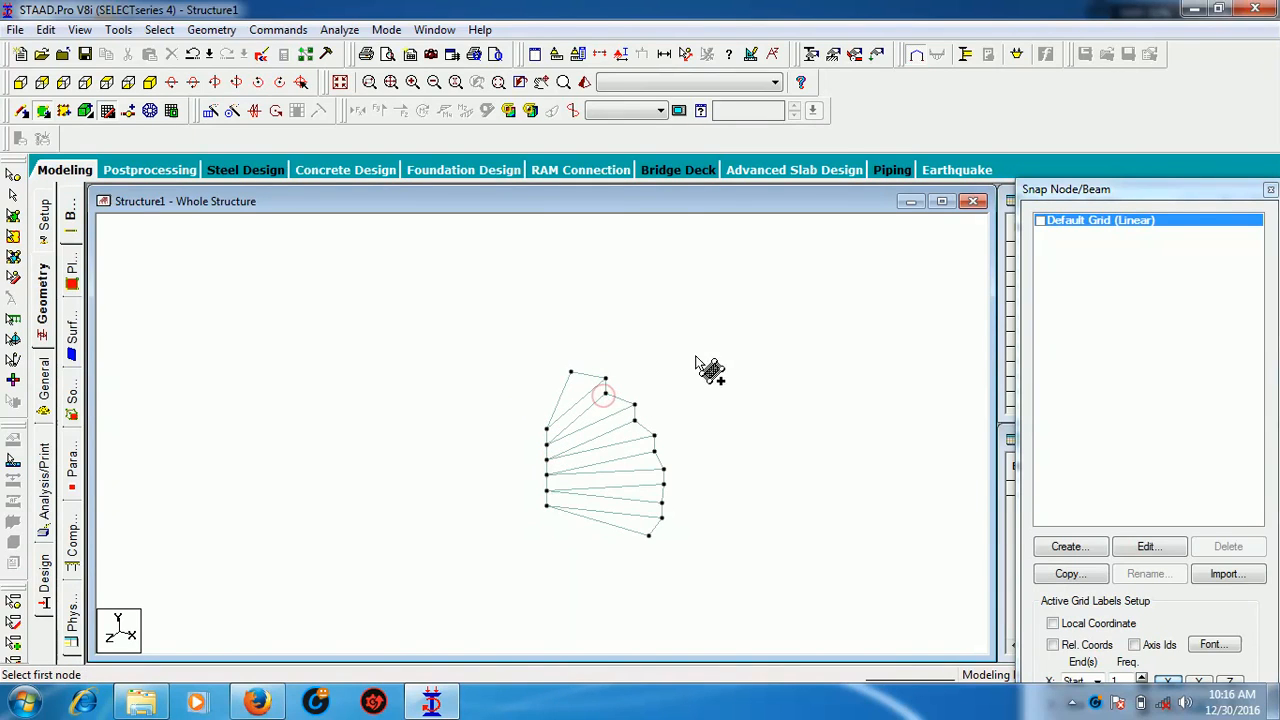
pyautogui.press('Escape')
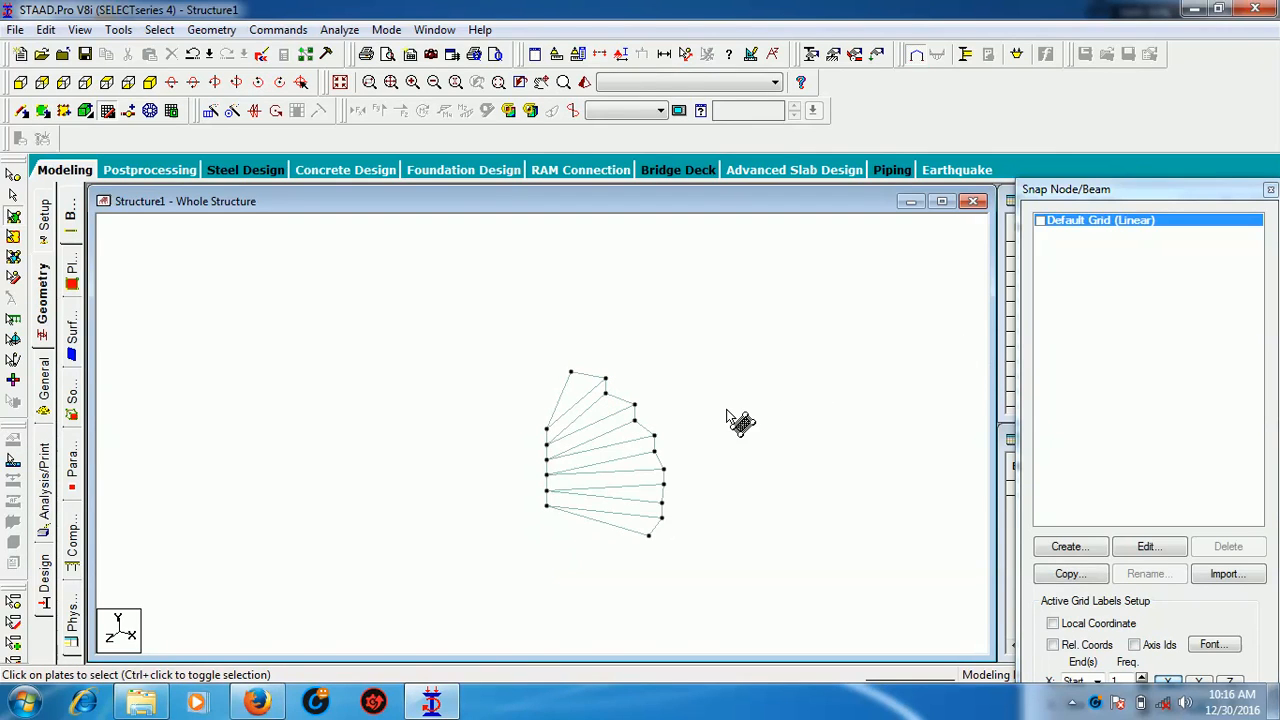
pyautogui.scroll(-1, 724, 410)
pyautogui.scroll(2, 707, 436)
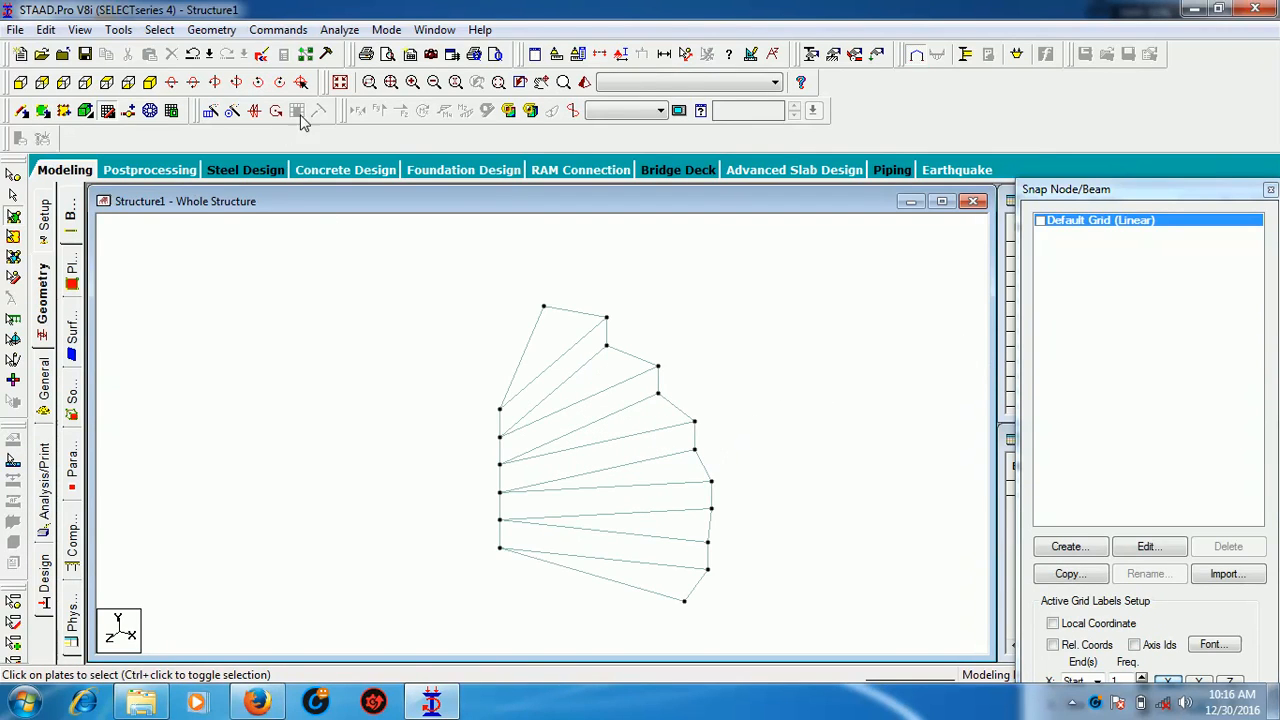
pyautogui.click(106, 82)
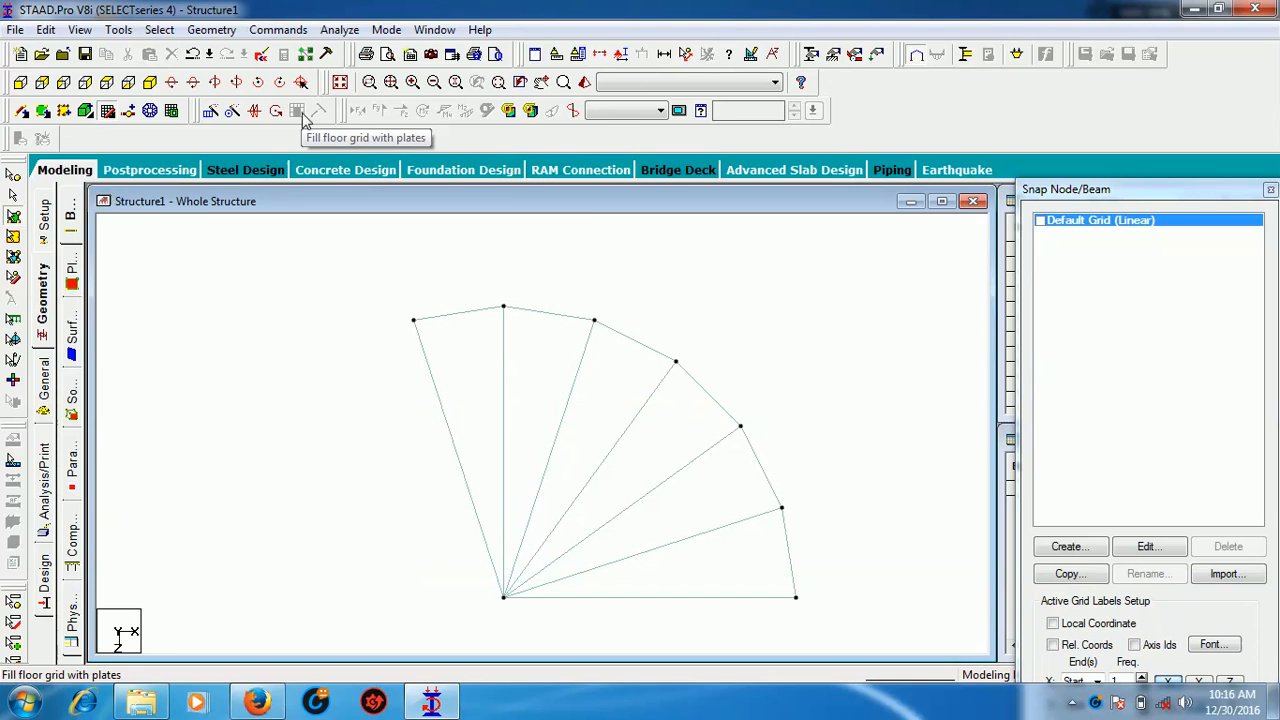
pyautogui.click(302, 112)
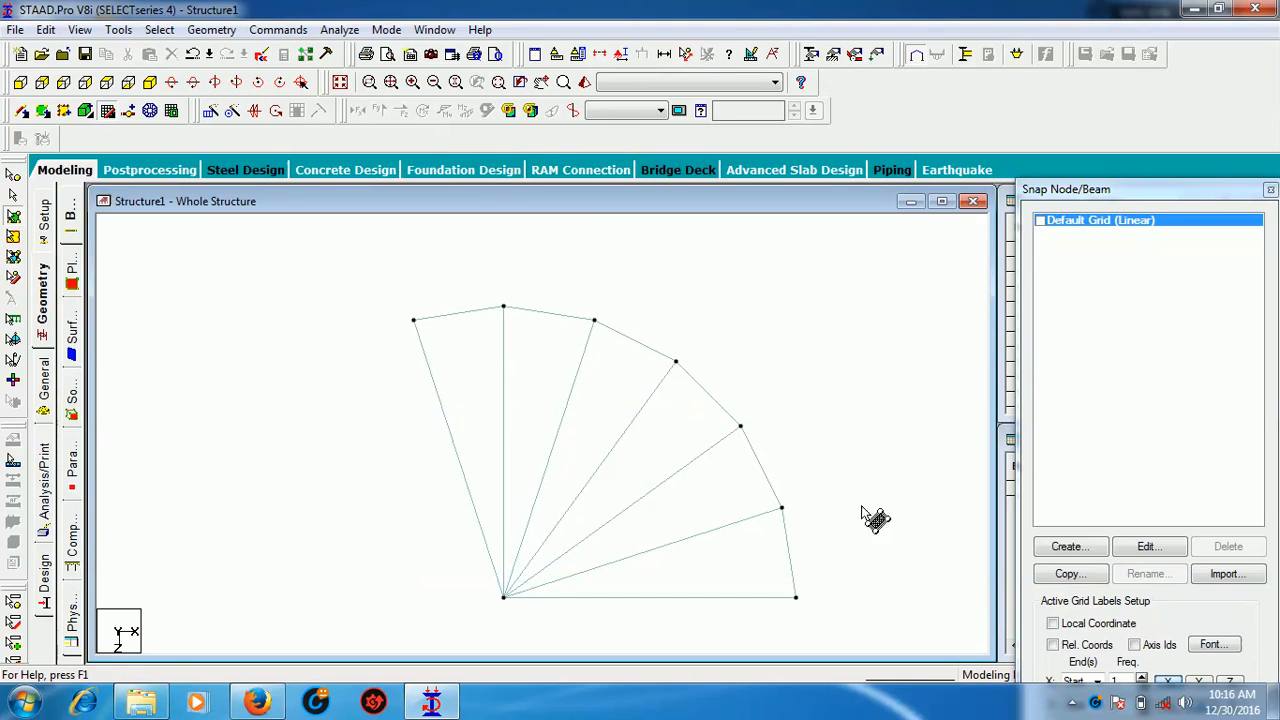
pyautogui.click(1072, 705)
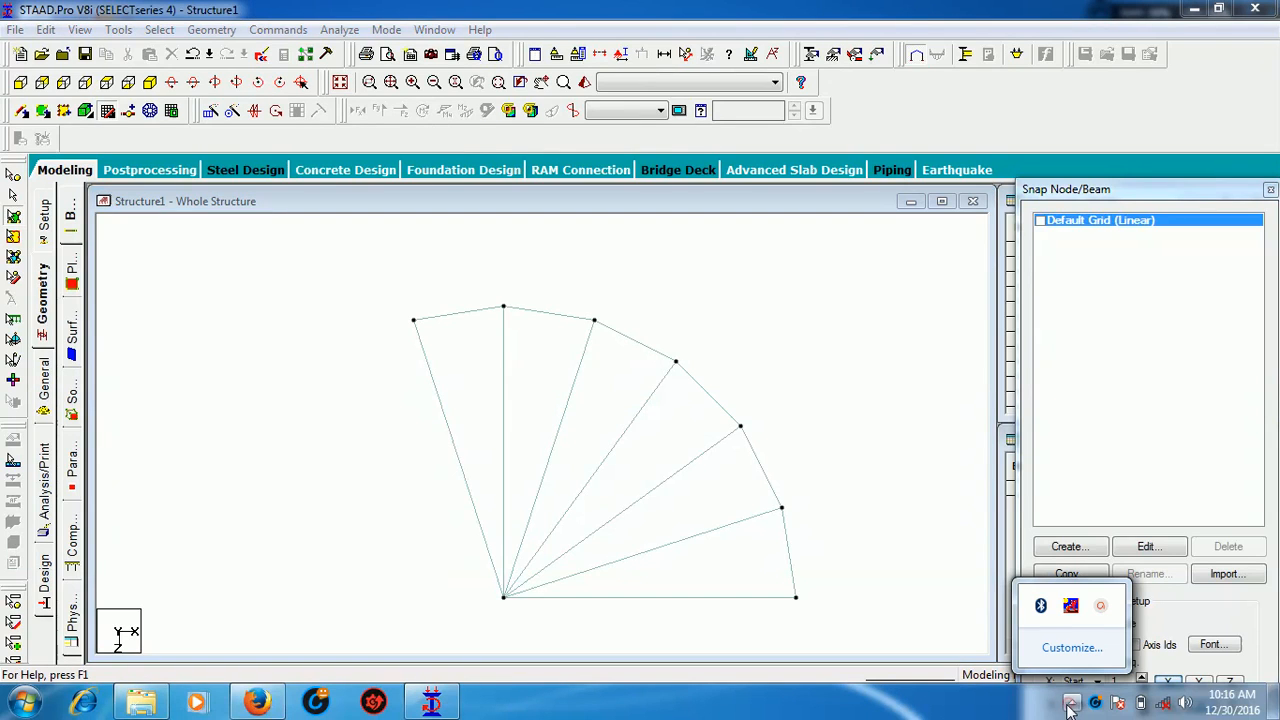
pyautogui.click(1105, 609)
pyautogui.click(1176, 652)
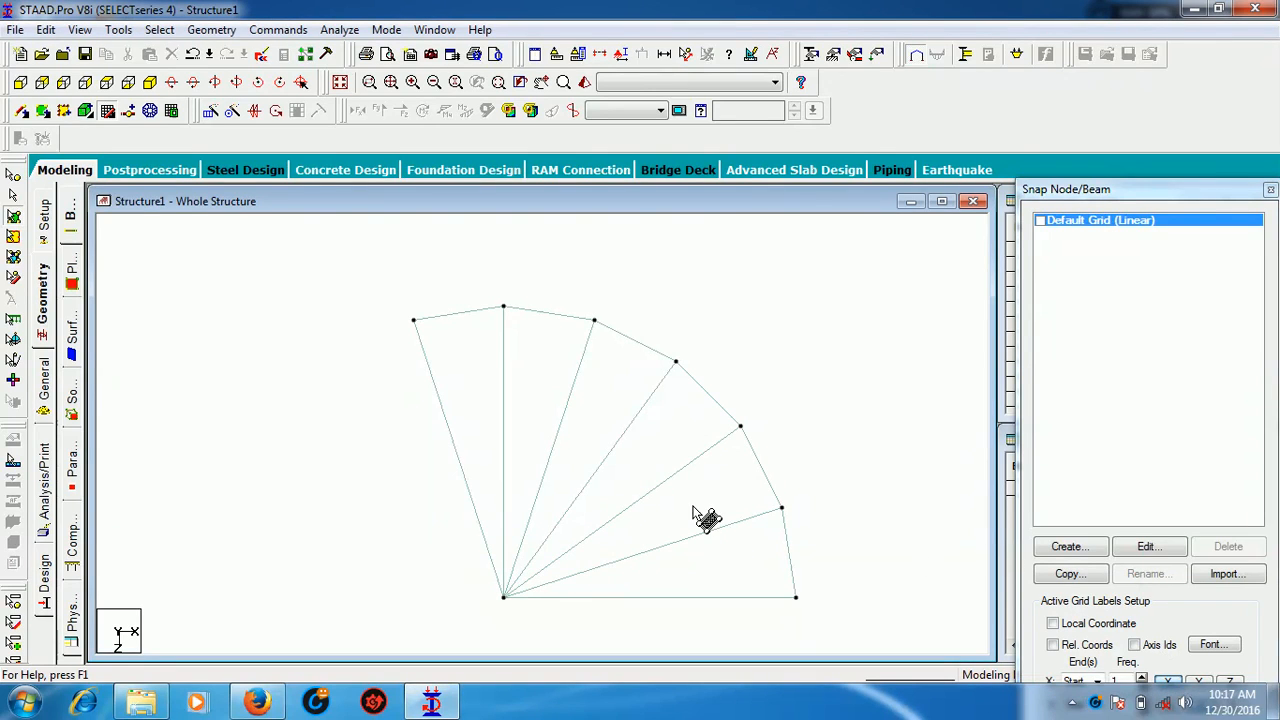
# Define a concrete plate element thickness of 0.1 m at all four nodes
pyautogui.click(166, 84)
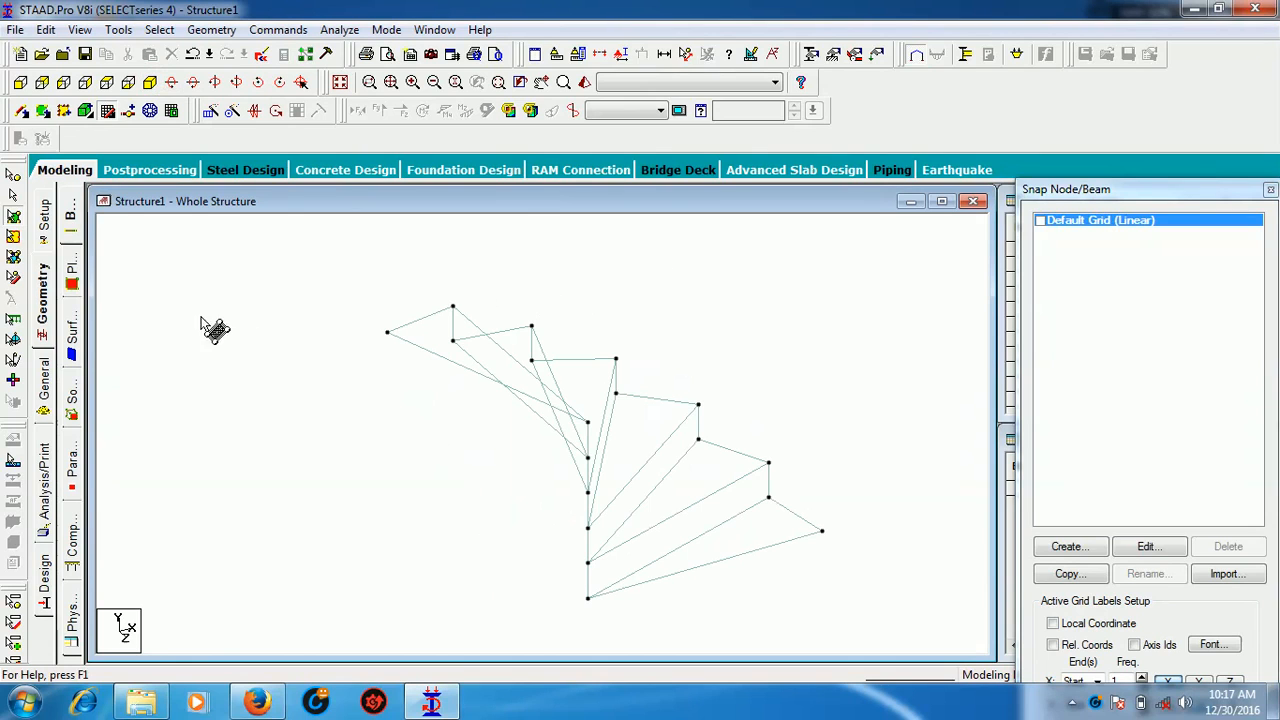
pyautogui.click(45, 380)
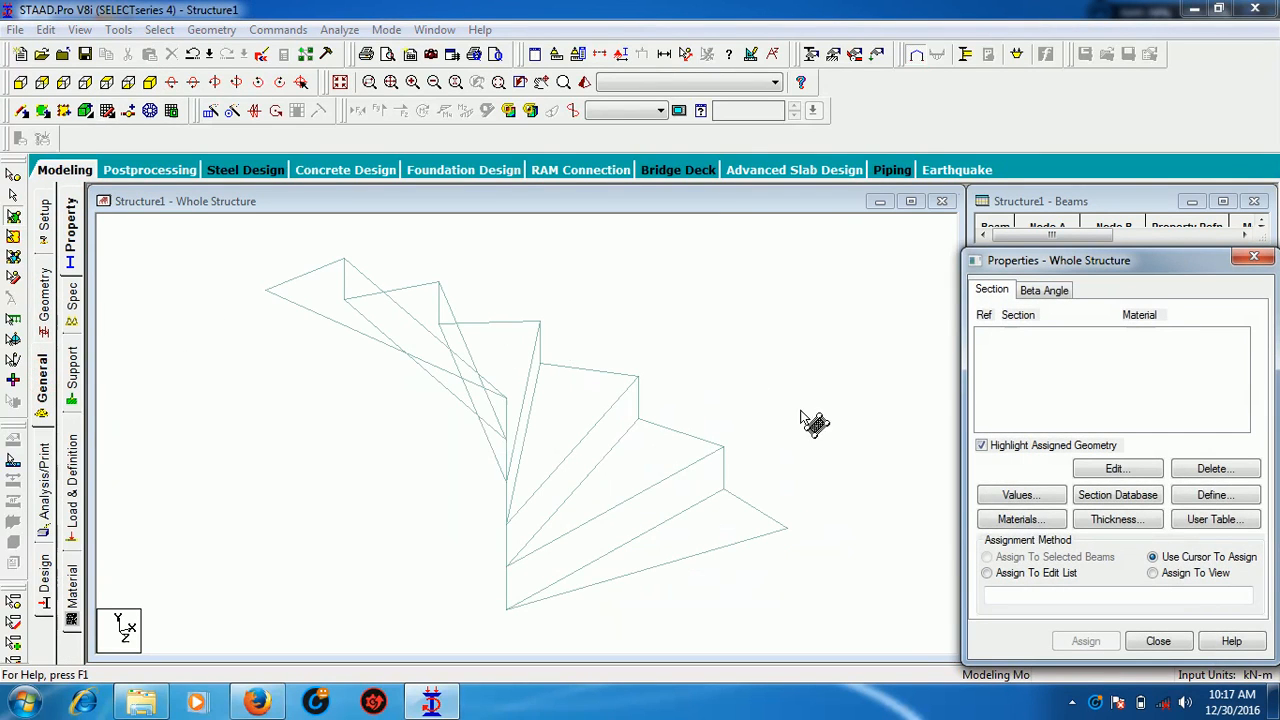
pyautogui.click(1107, 520)
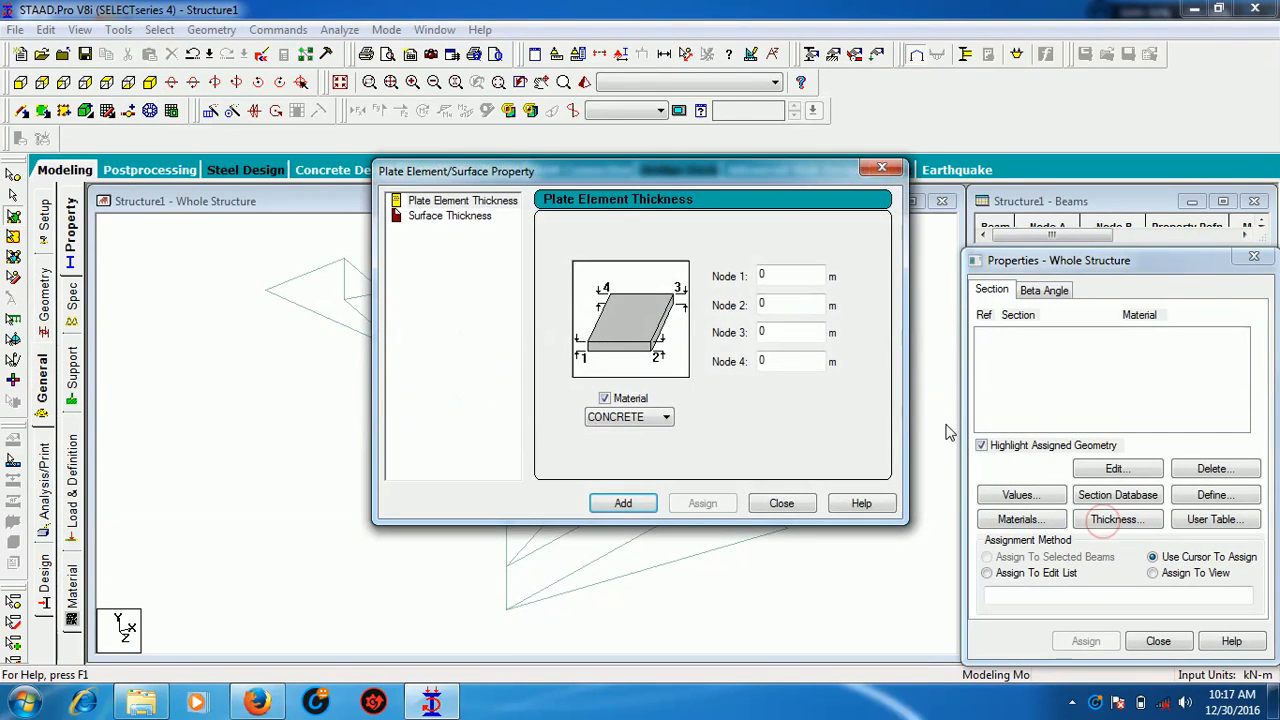
pyautogui.moveTo(798, 193); pyautogui.dragTo(1212, 422)
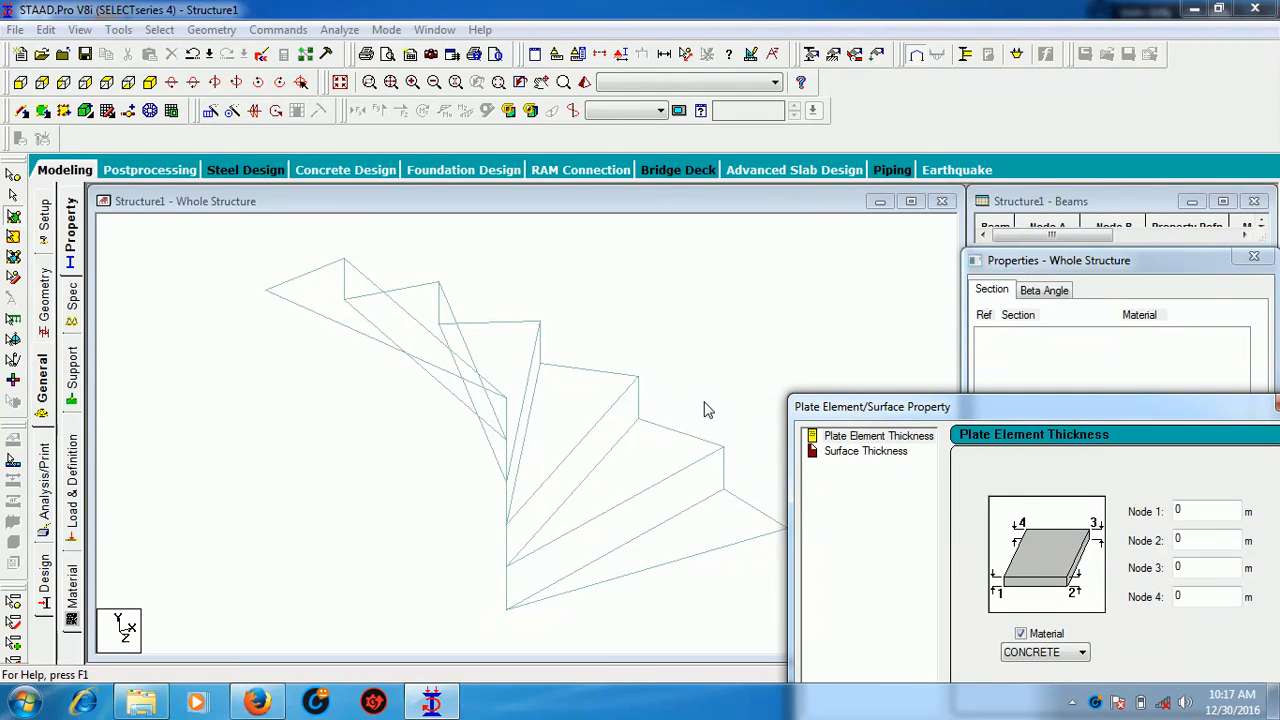
pyautogui.moveTo(862, 414); pyautogui.dragTo(665, 247)
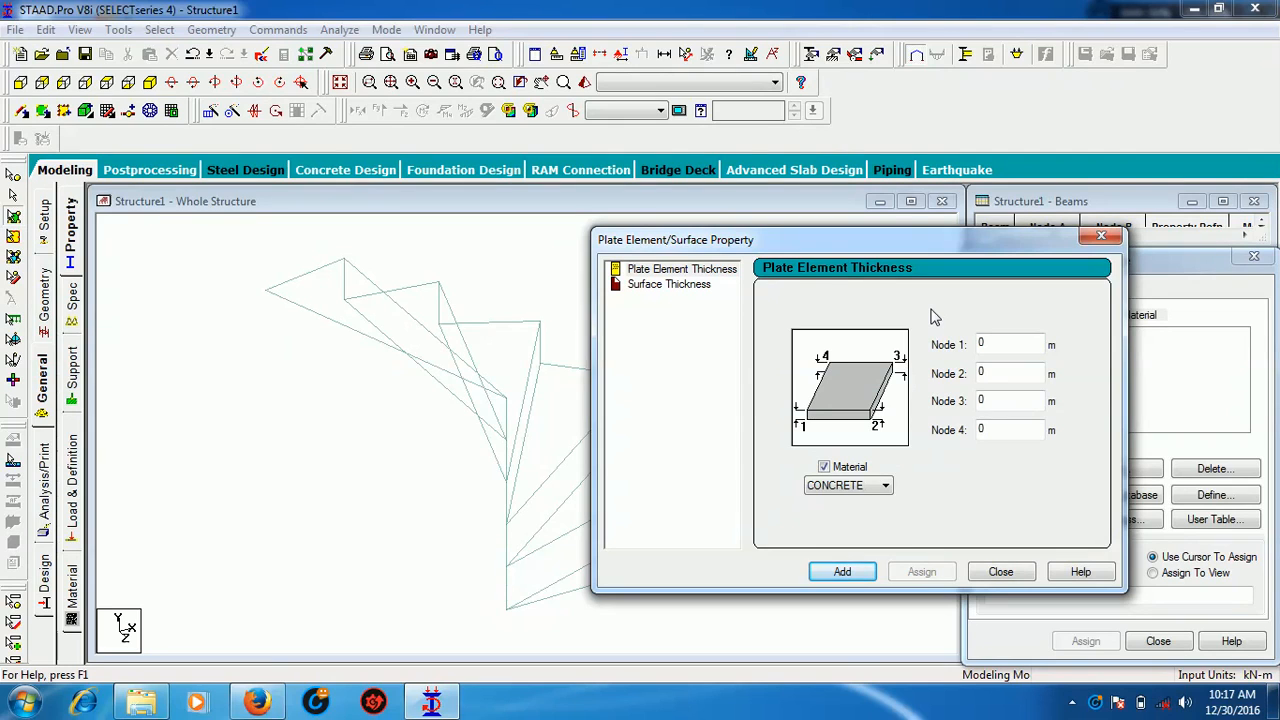
pyautogui.doubleClick(996, 343)
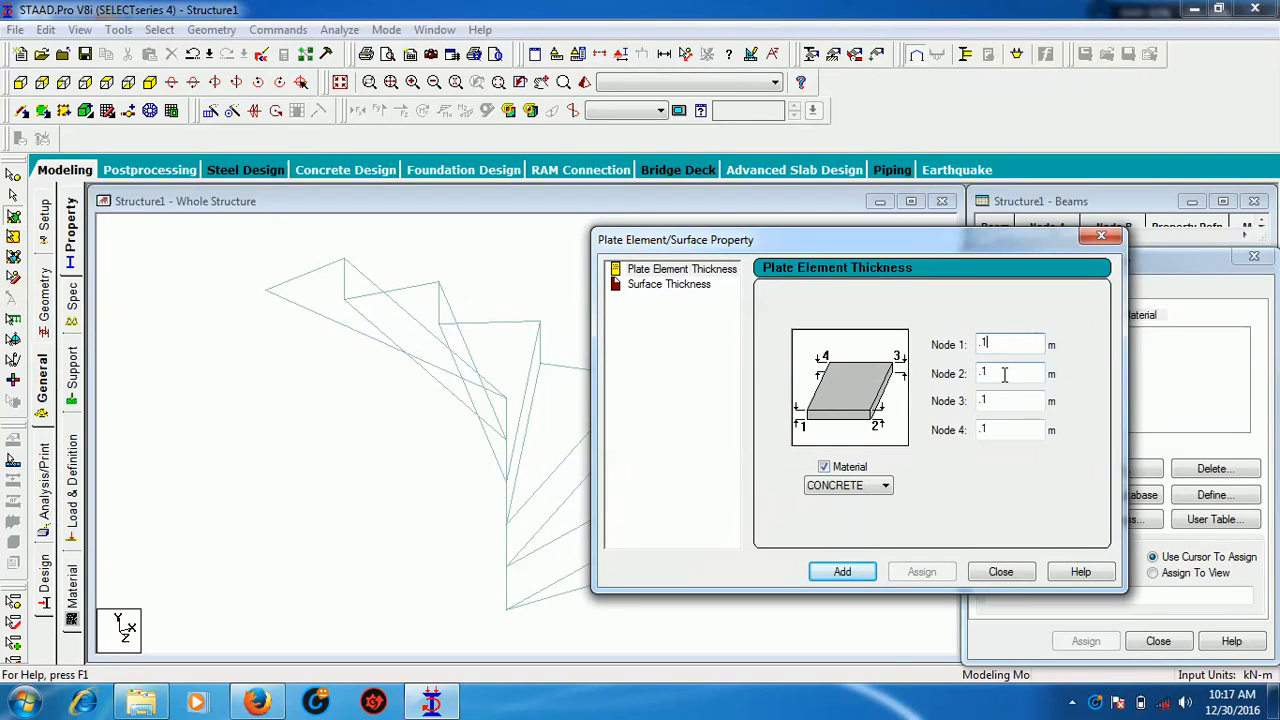
pyautogui.click(838, 571)
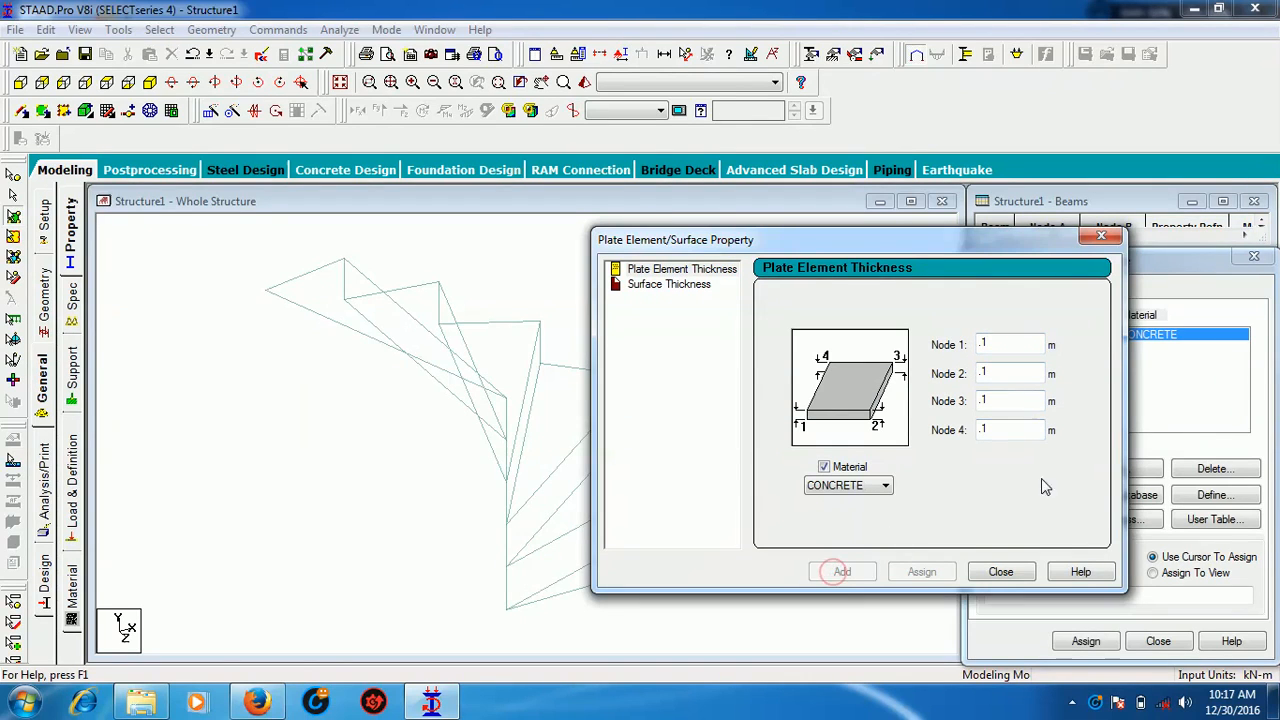
pyautogui.click(1000, 572)
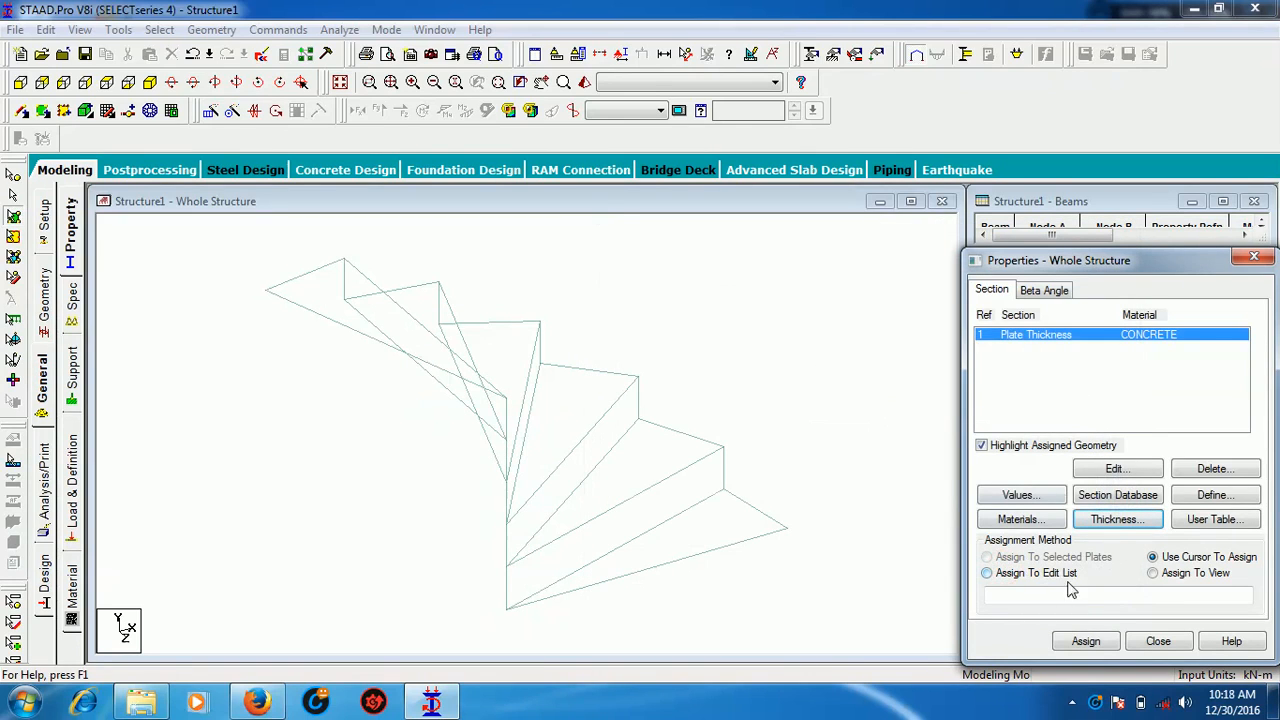
# Assign the concrete plate thickness to all plates in the view
pyautogui.click(1152, 573)
pyautogui.click(1086, 641)
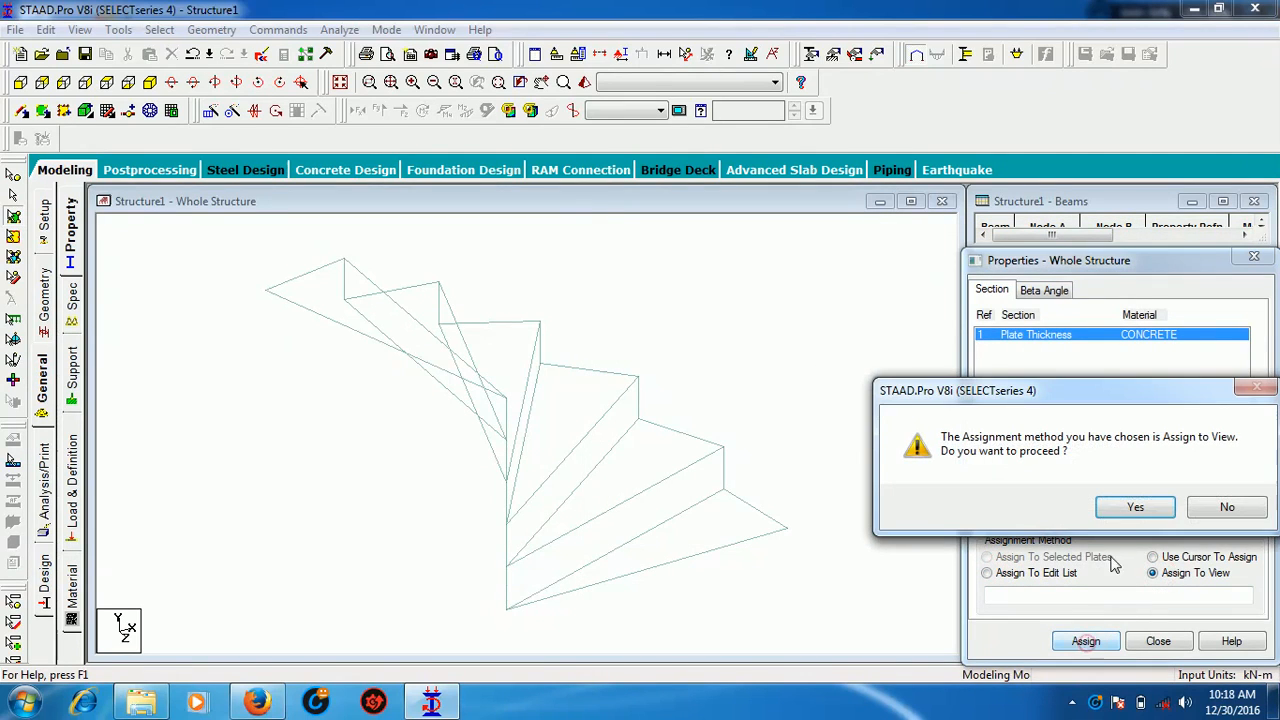
pyautogui.click(1134, 514)
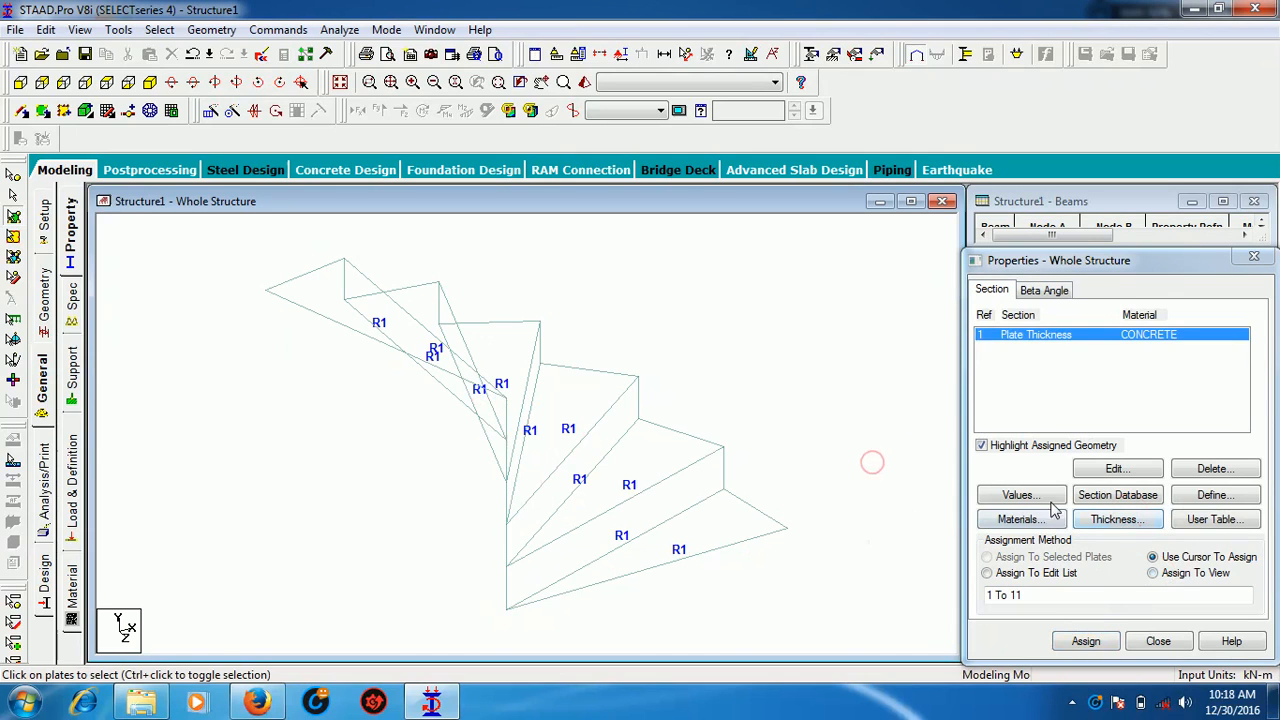
# Create a fixed support definition
pyautogui.click(72, 400)
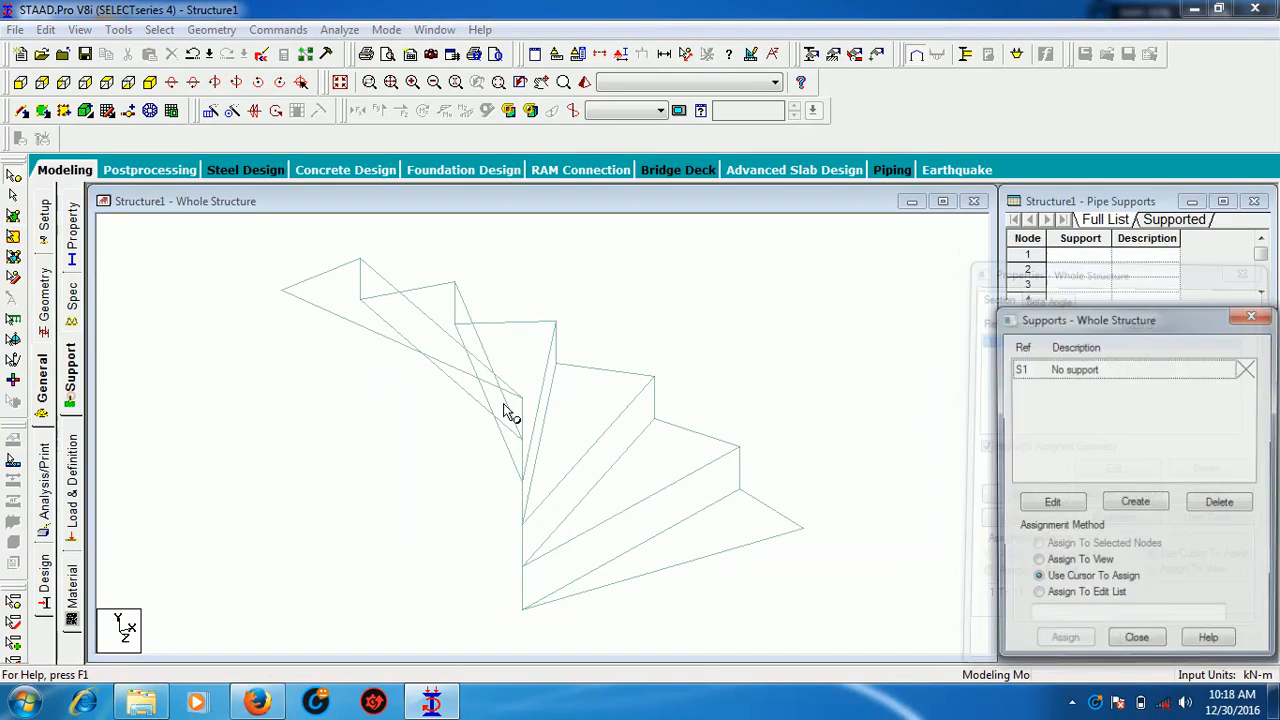
pyautogui.click(1128, 514)
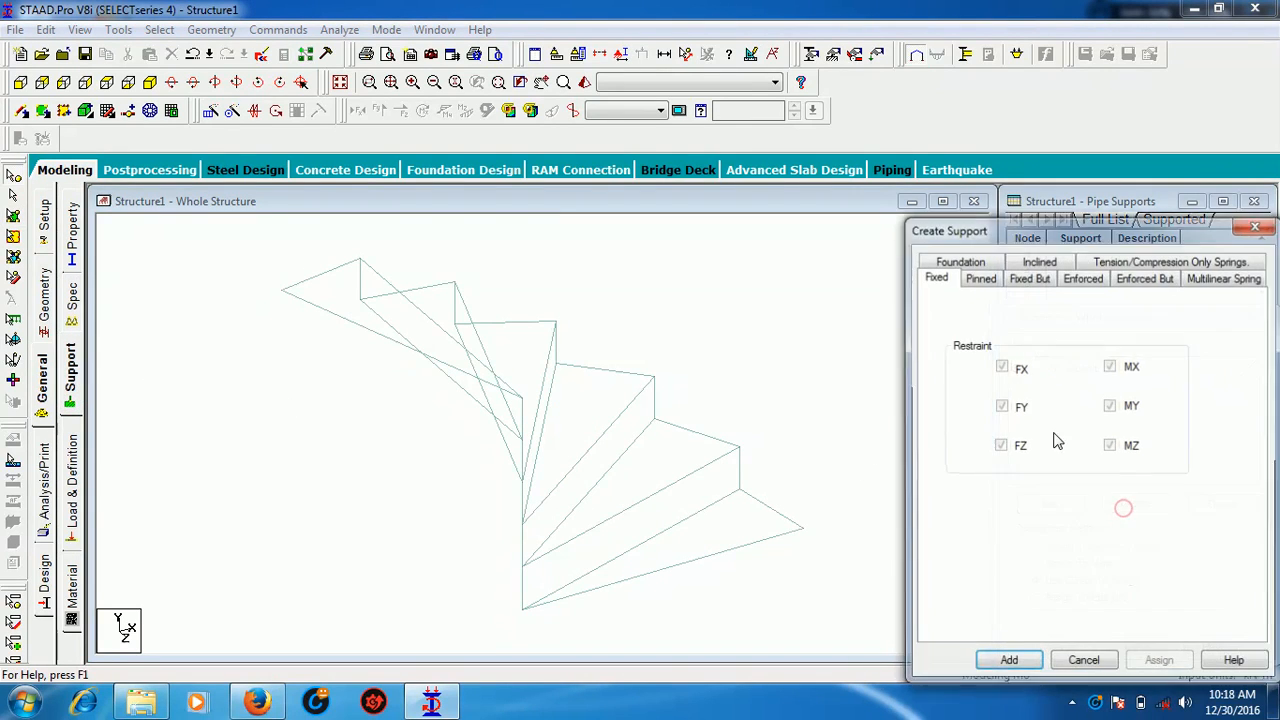
pyautogui.click(1008, 661)
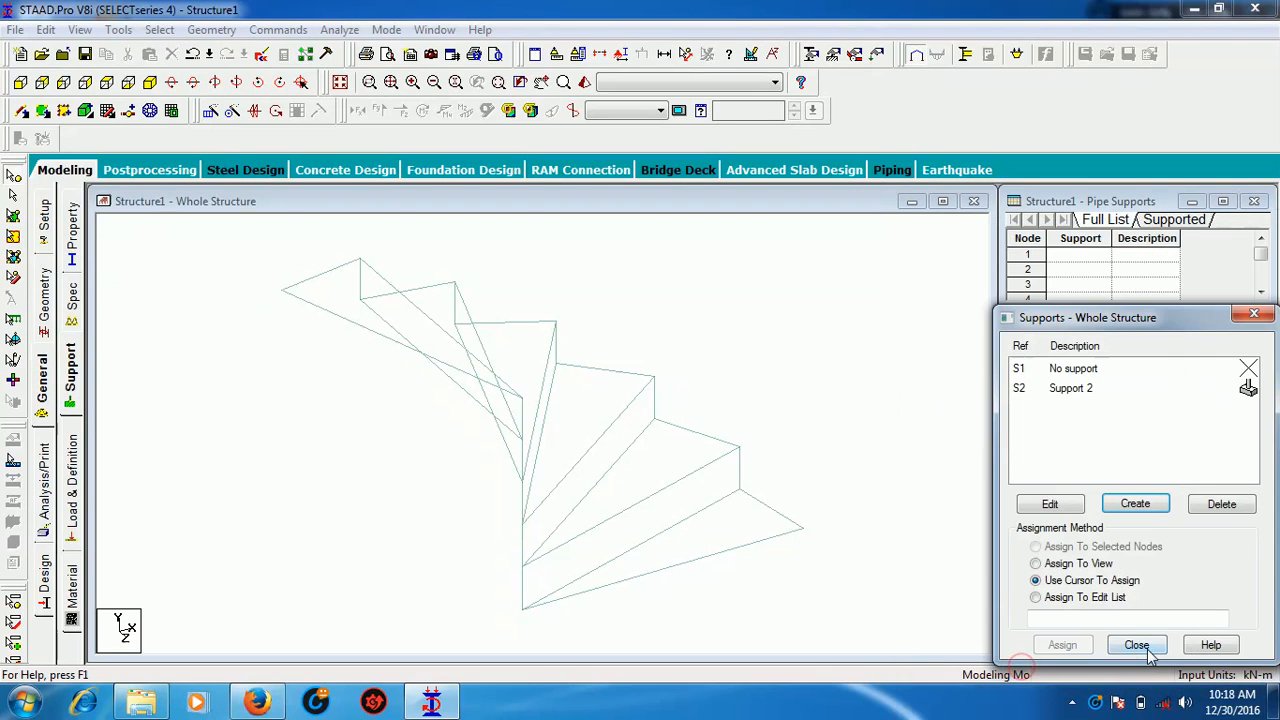
# Assign the fixed support to the seven lower outer nodes along the staircase and the lowest node on the central axis
pyautogui.click(1055, 392)
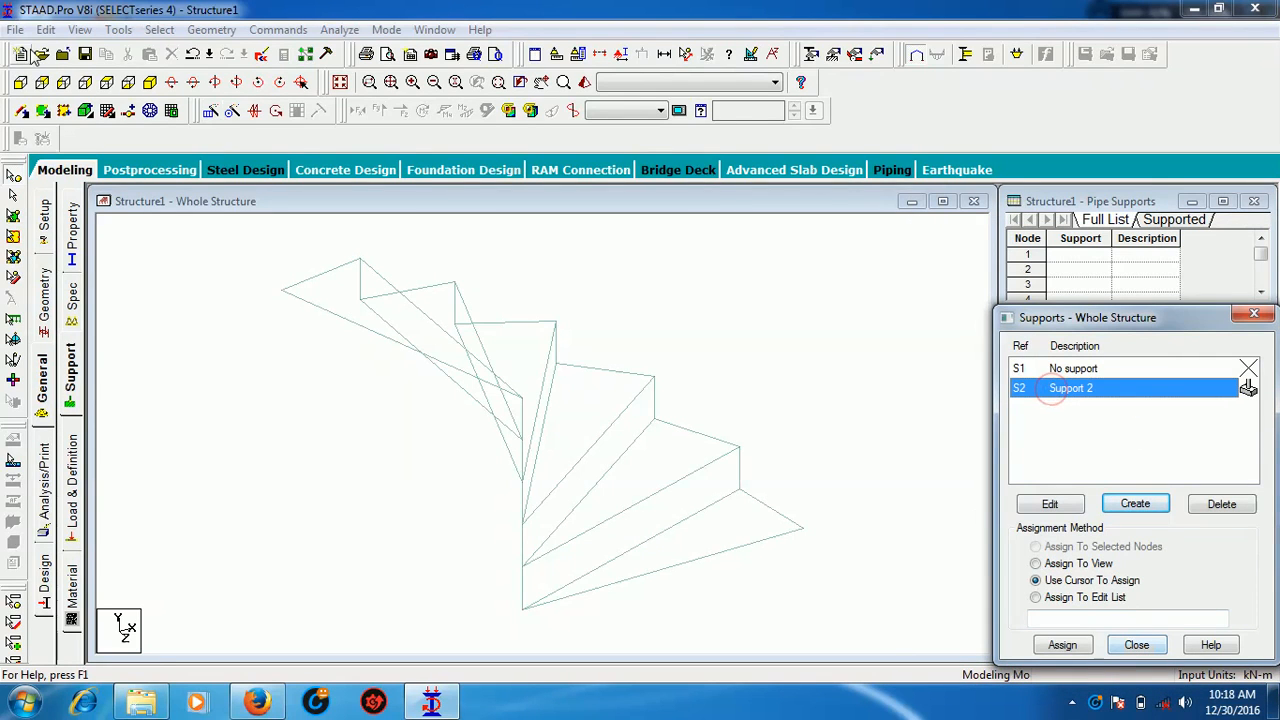
pyautogui.click(108, 84)
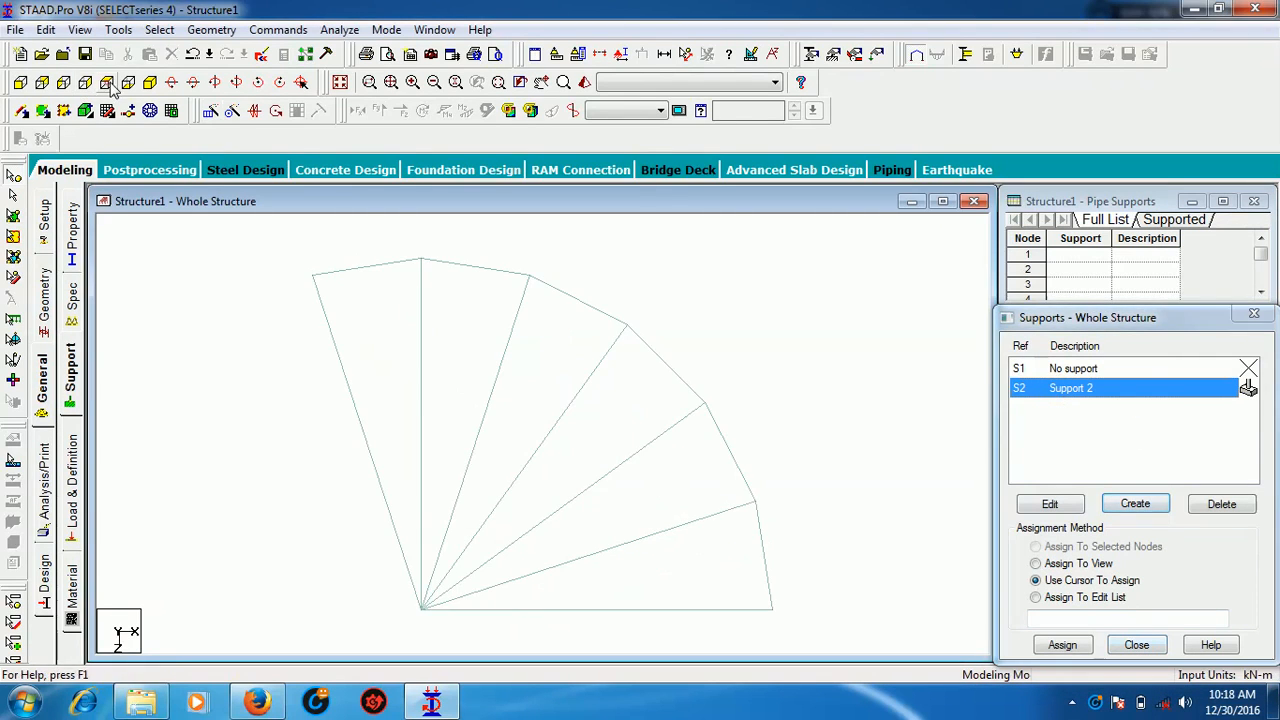
pyautogui.click(313, 276)
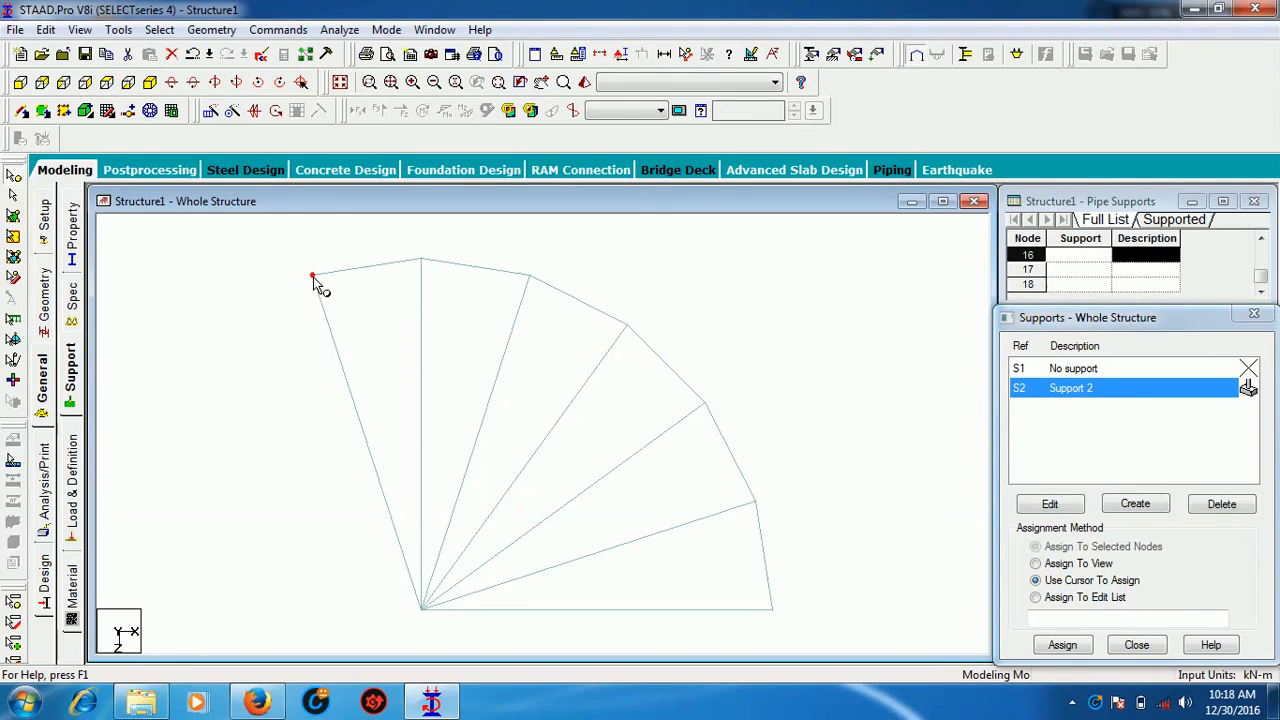
pyautogui.keyDown('ctrl'); pyautogui.click(422, 261); pyautogui.keyUp('ctrl')
pyautogui.keyDown('ctrl'); pyautogui.click(529, 276); pyautogui.keyUp('ctrl')
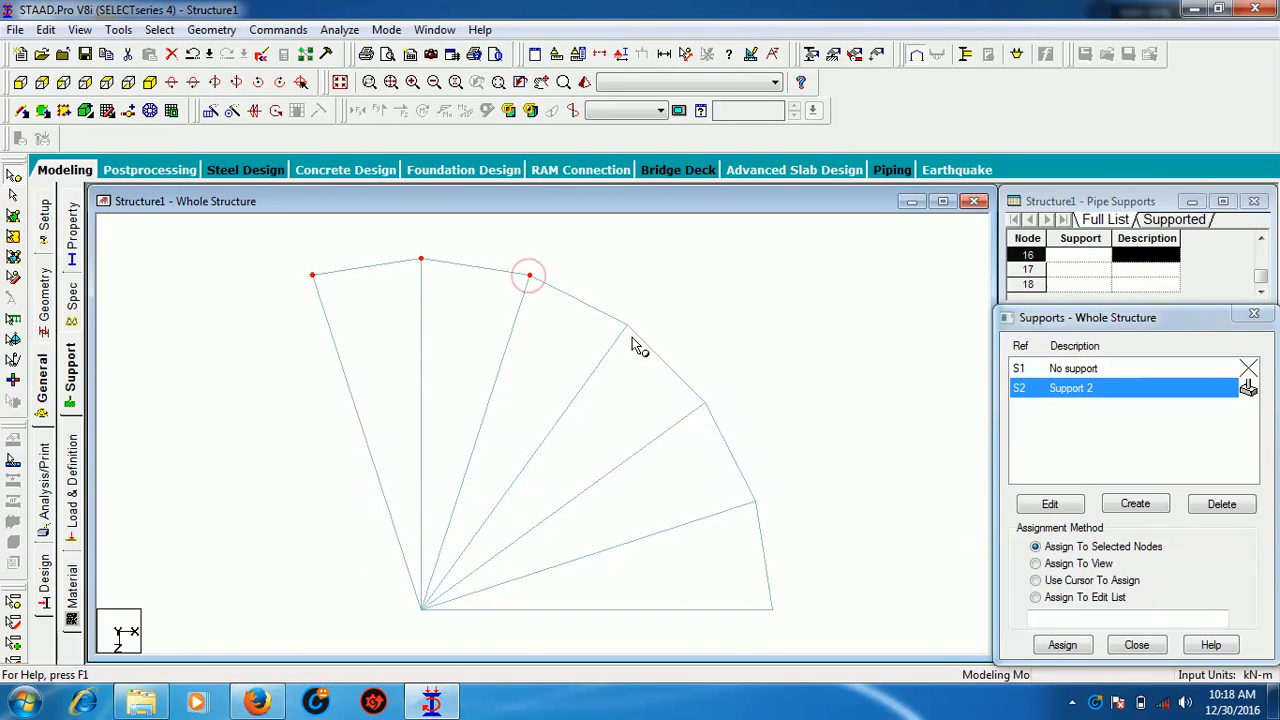
pyautogui.keyDown('ctrl'); pyautogui.click(627, 326); pyautogui.keyUp('ctrl')
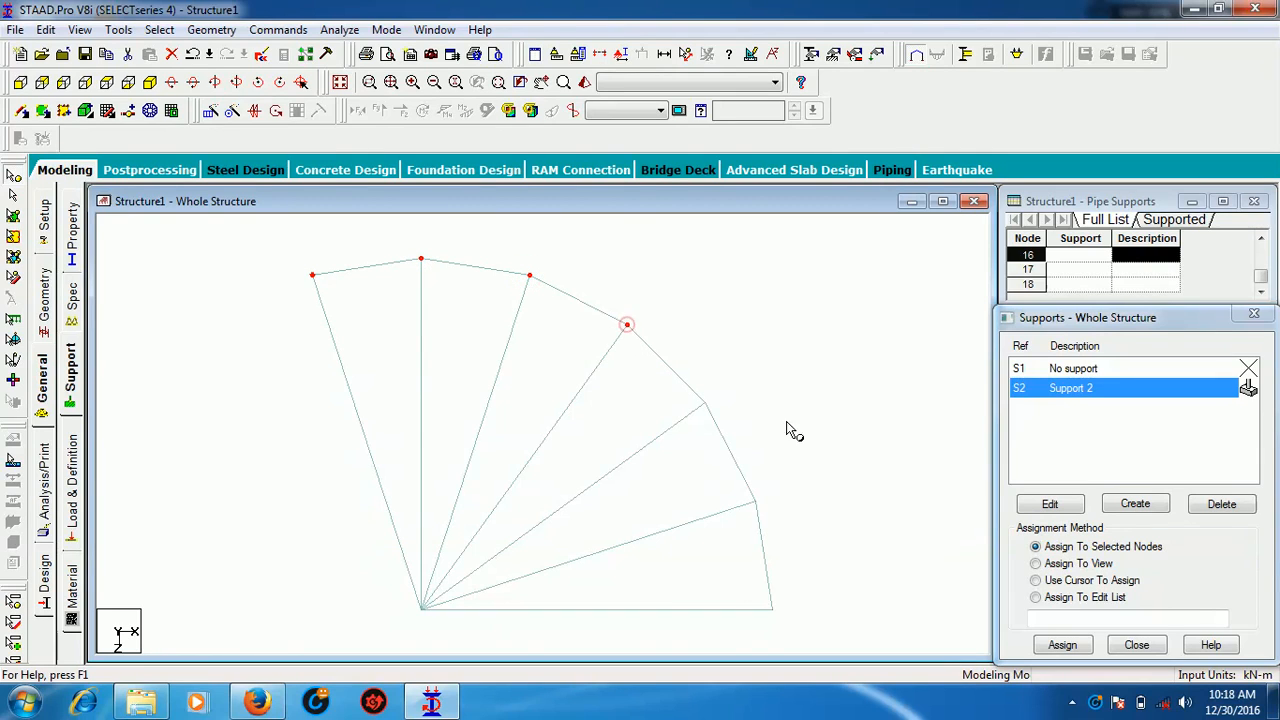
pyautogui.keyDown('ctrl'); pyautogui.click(706, 405); pyautogui.keyUp('ctrl')
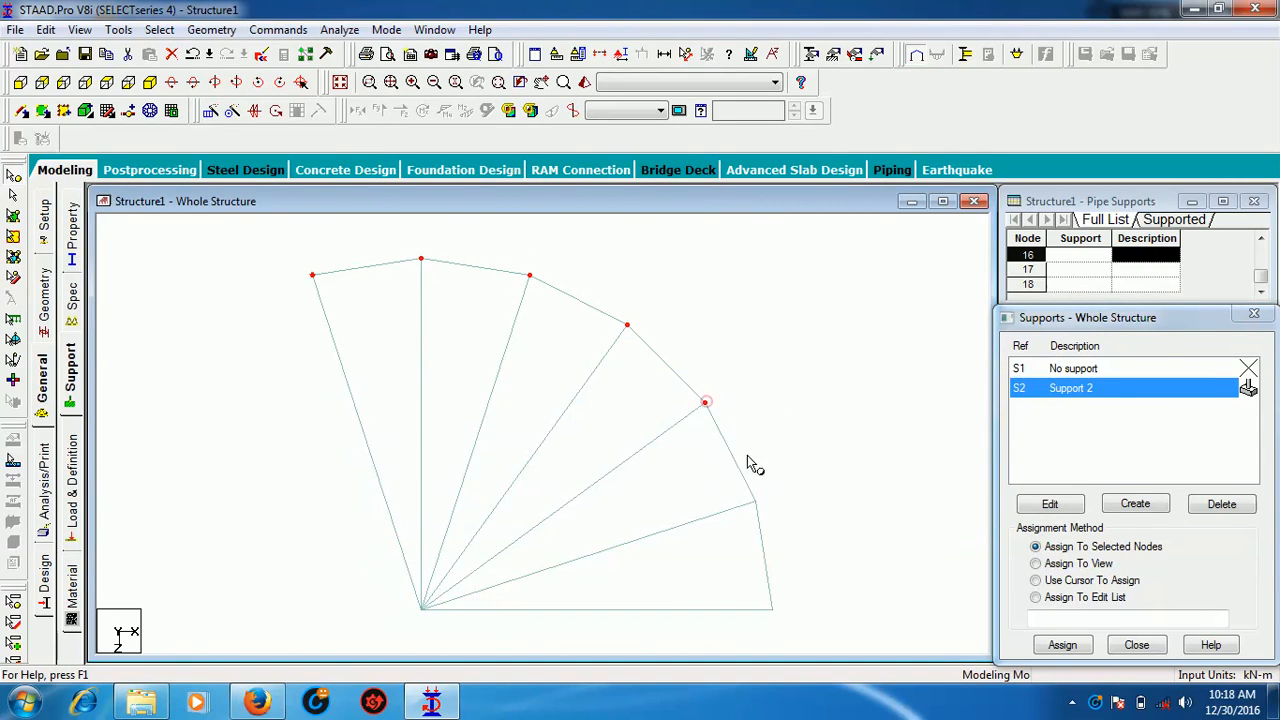
pyautogui.keyDown('ctrl'); pyautogui.click(771, 610); pyautogui.keyUp('ctrl')
pyautogui.click(150, 82)
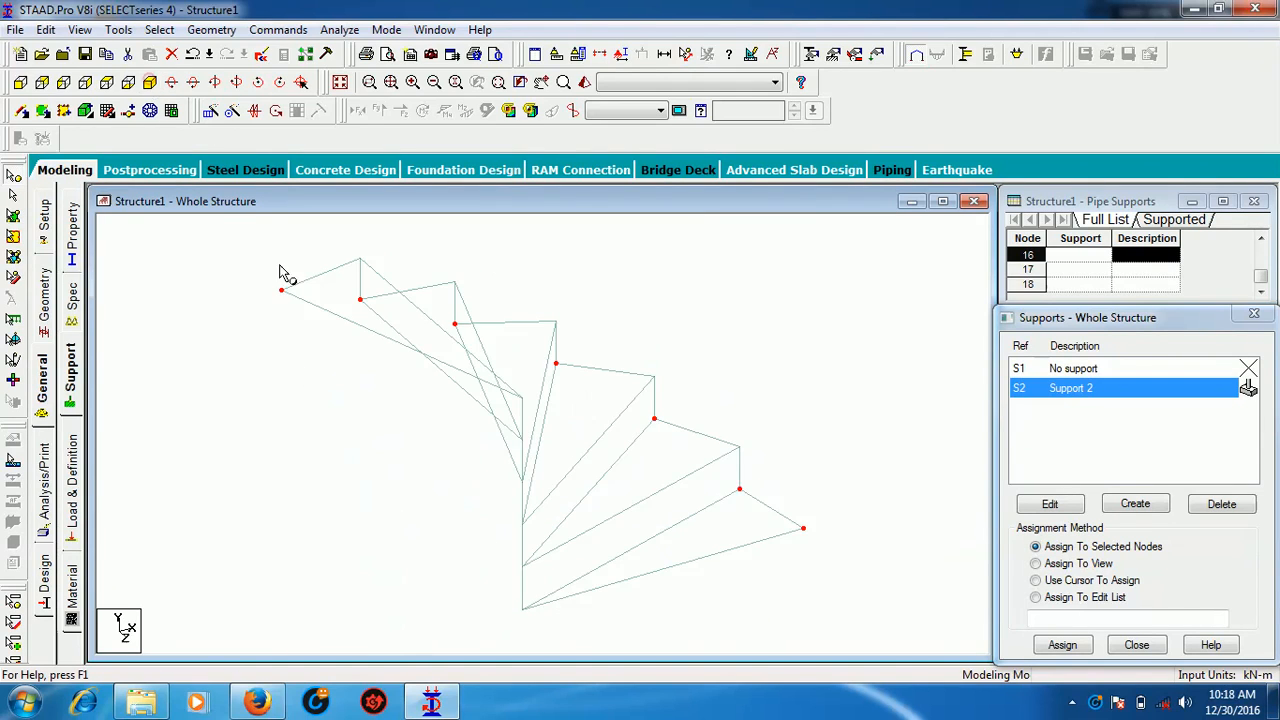
pyautogui.keyDown('ctrl'); pyautogui.click(522, 609); pyautogui.keyUp('ctrl')
pyautogui.click(1066, 648)
pyautogui.click(1136, 534)
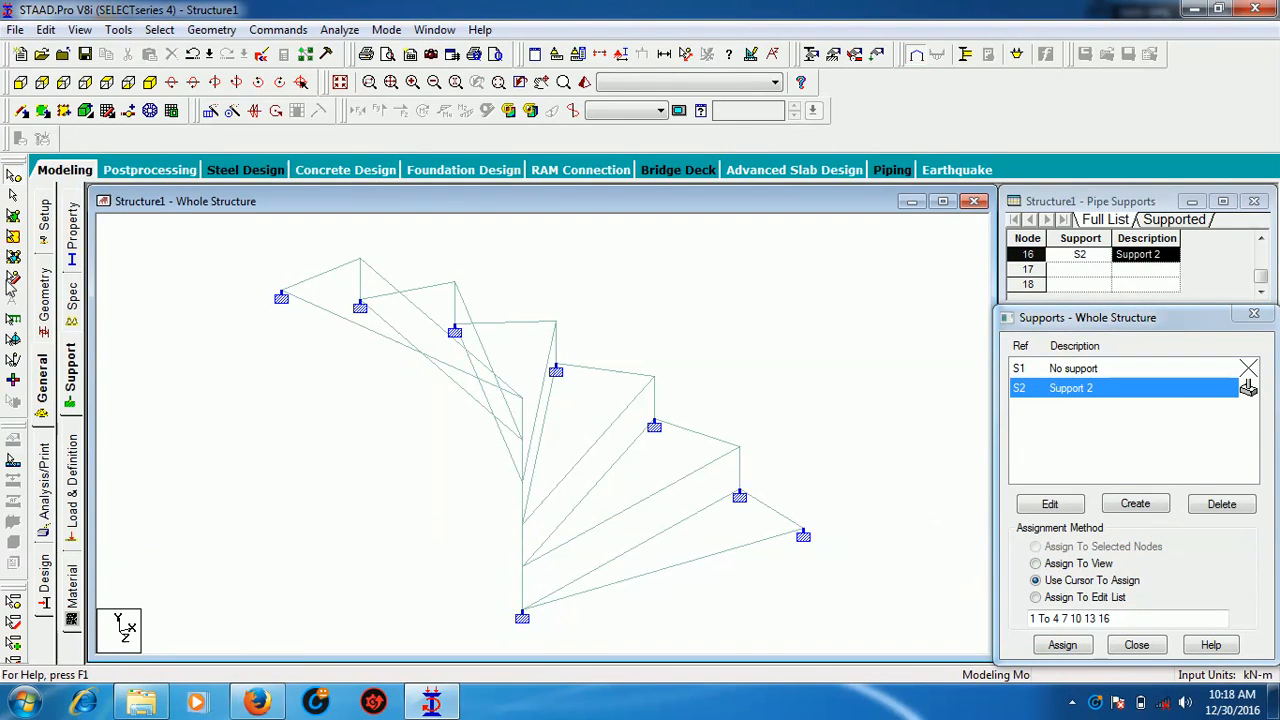
# Add primary load case 1 with loading type Dead and title D
pyautogui.click(68, 455)
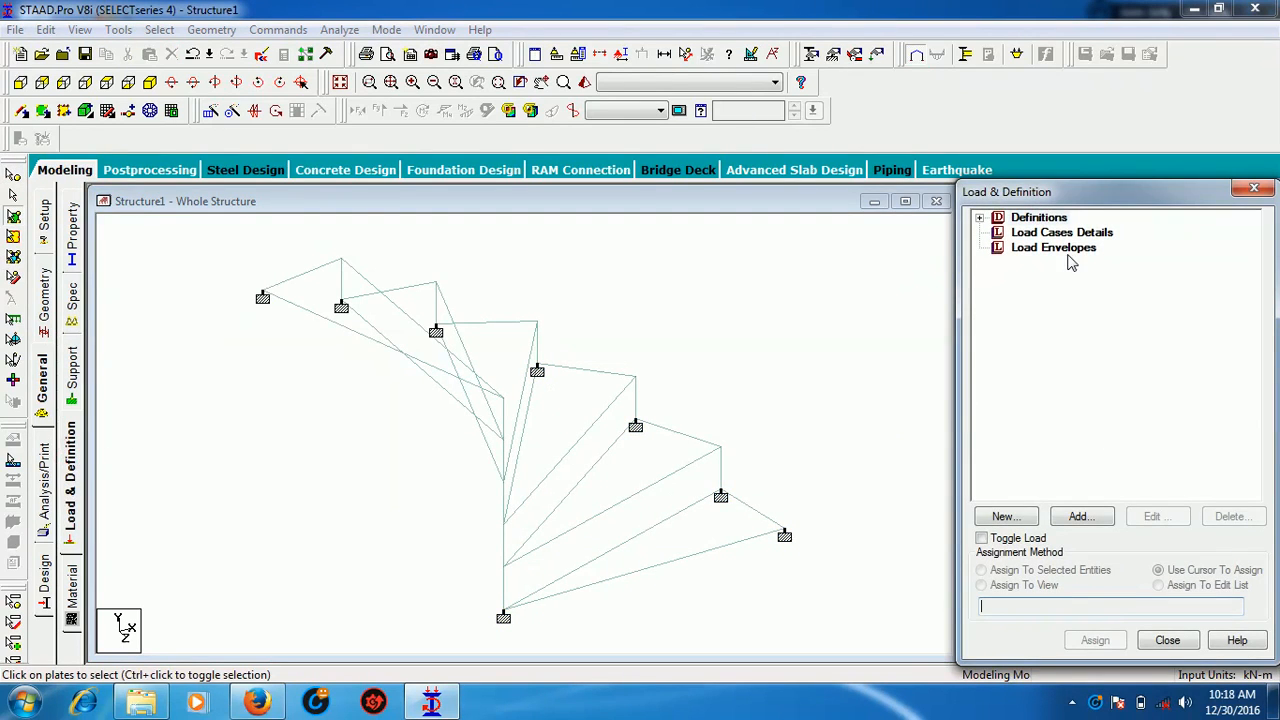
pyautogui.click(1070, 236)
pyautogui.click(1082, 516)
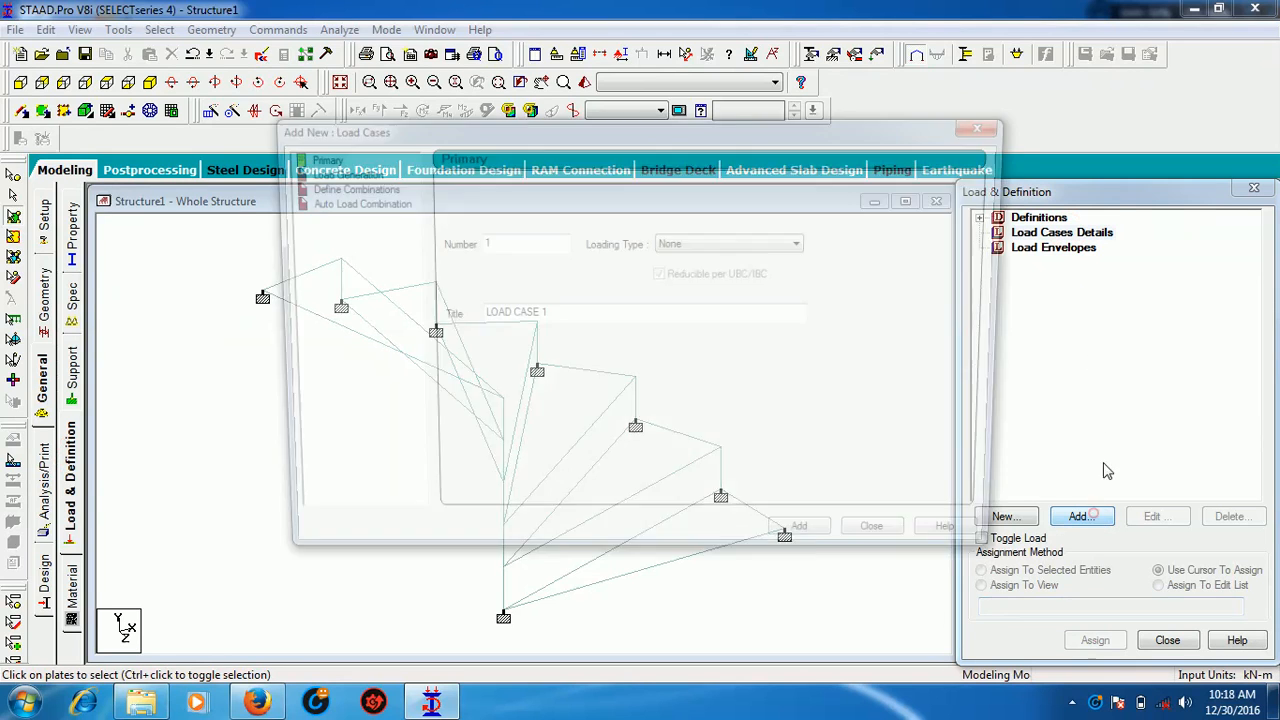
pyautogui.click(718, 245)
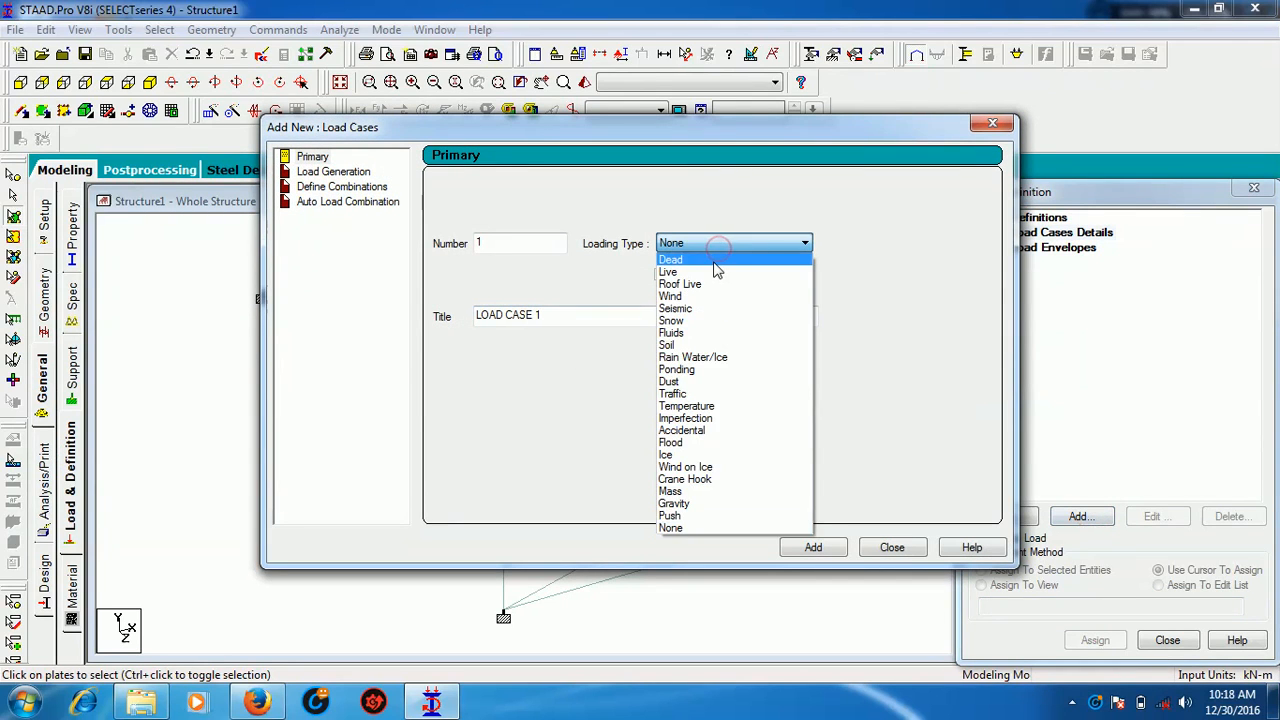
pyautogui.click(714, 262)
pyautogui.moveTo(605, 318); pyautogui.dragTo(346, 320)
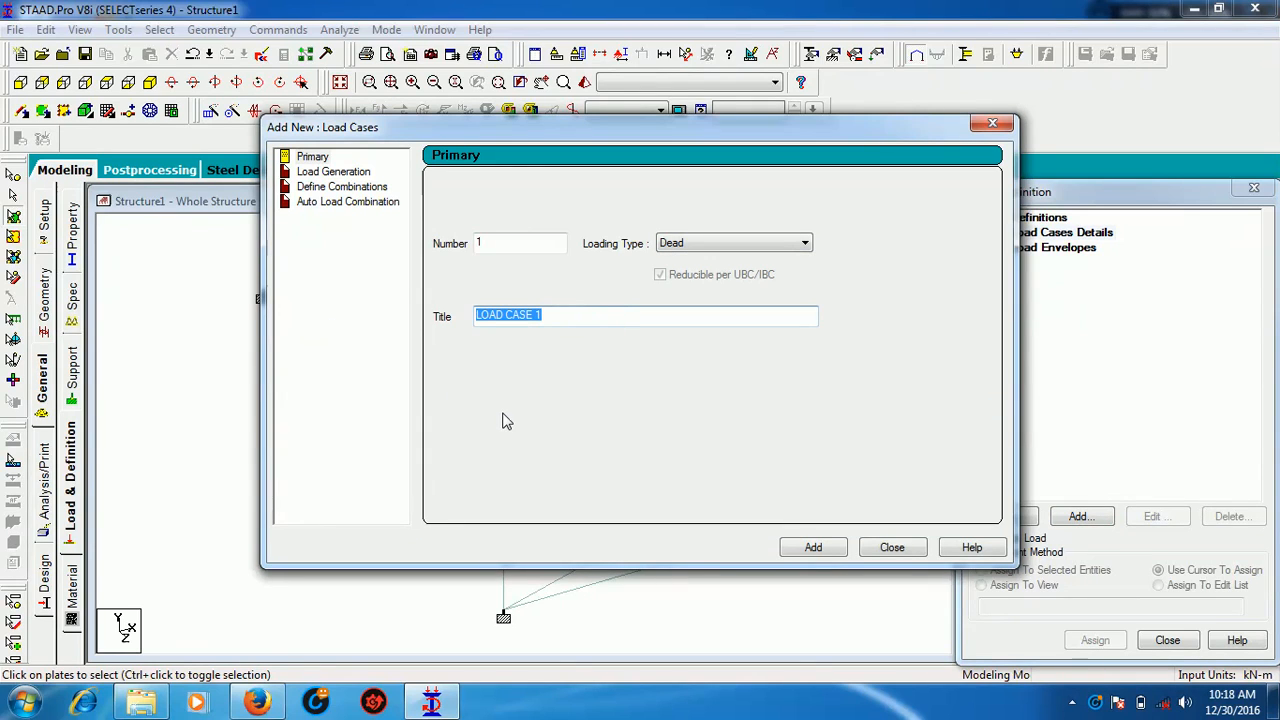
pyautogui.write('D')
pyautogui.click(810, 548)
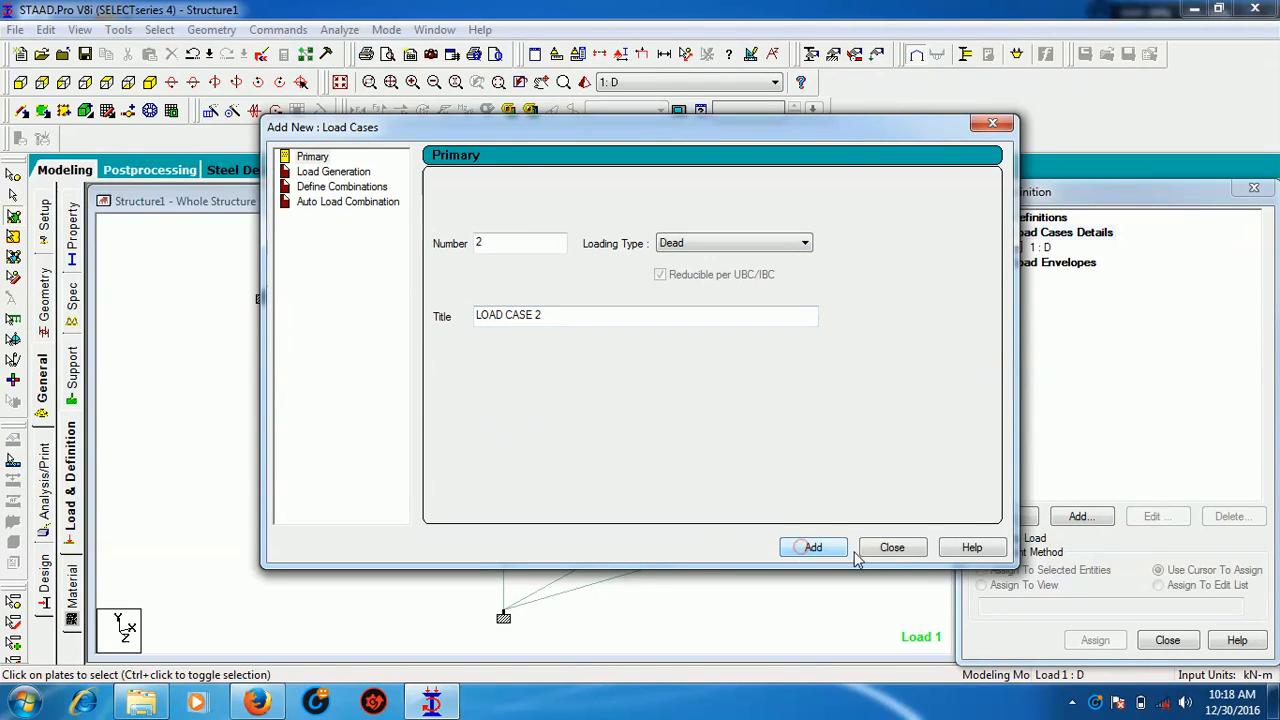
pyautogui.click(892, 548)
# Add primary load case 2 with loading type Live and title L
pyautogui.click(1052, 234)
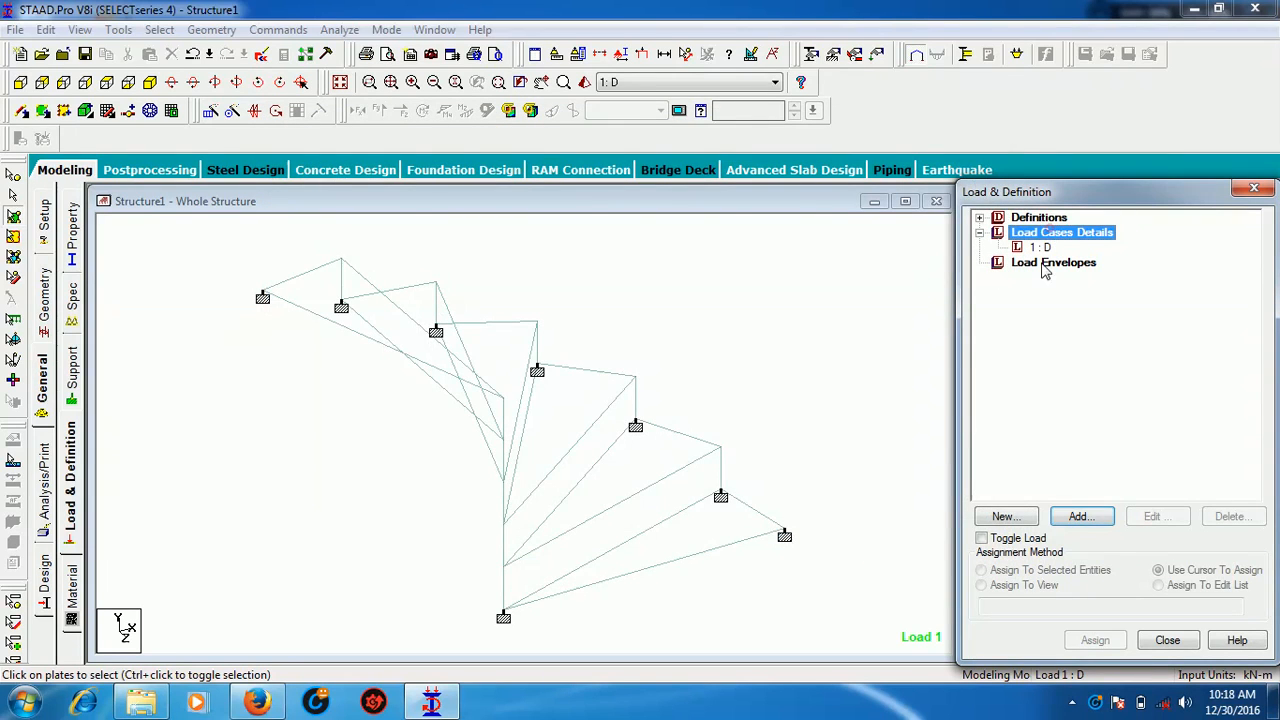
pyautogui.click(1082, 516)
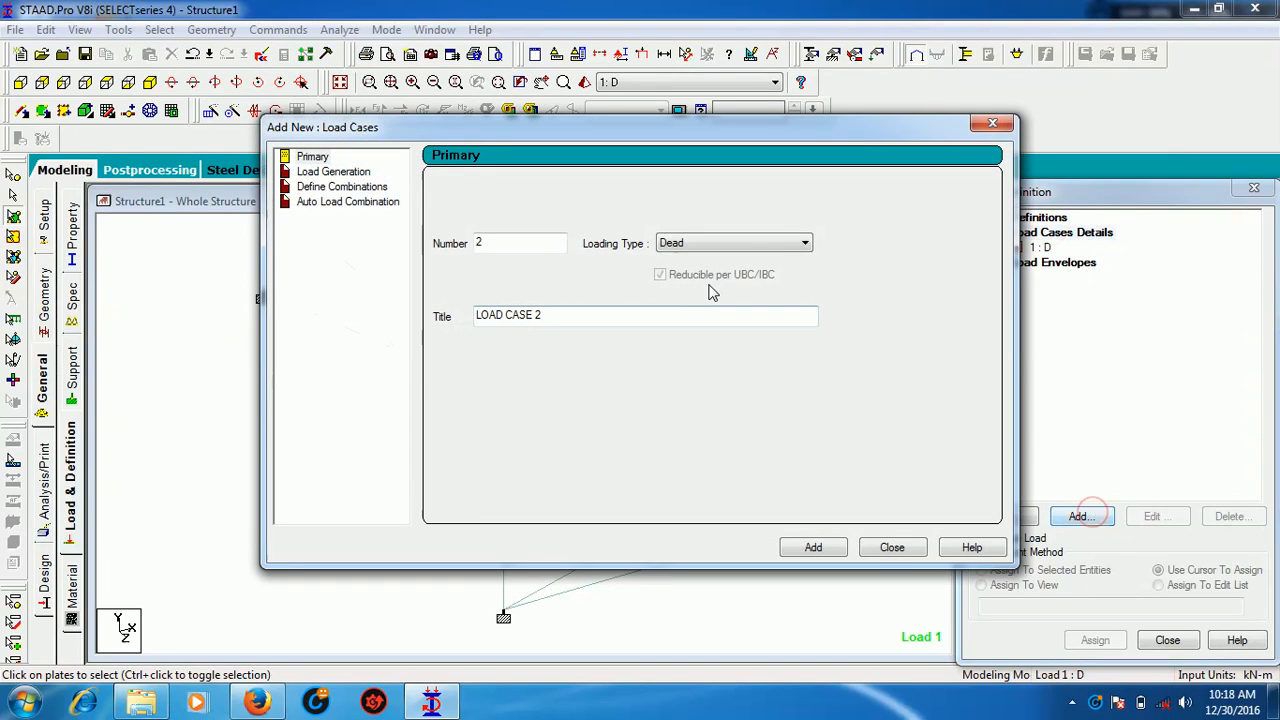
pyautogui.click(738, 245)
pyautogui.click(716, 267)
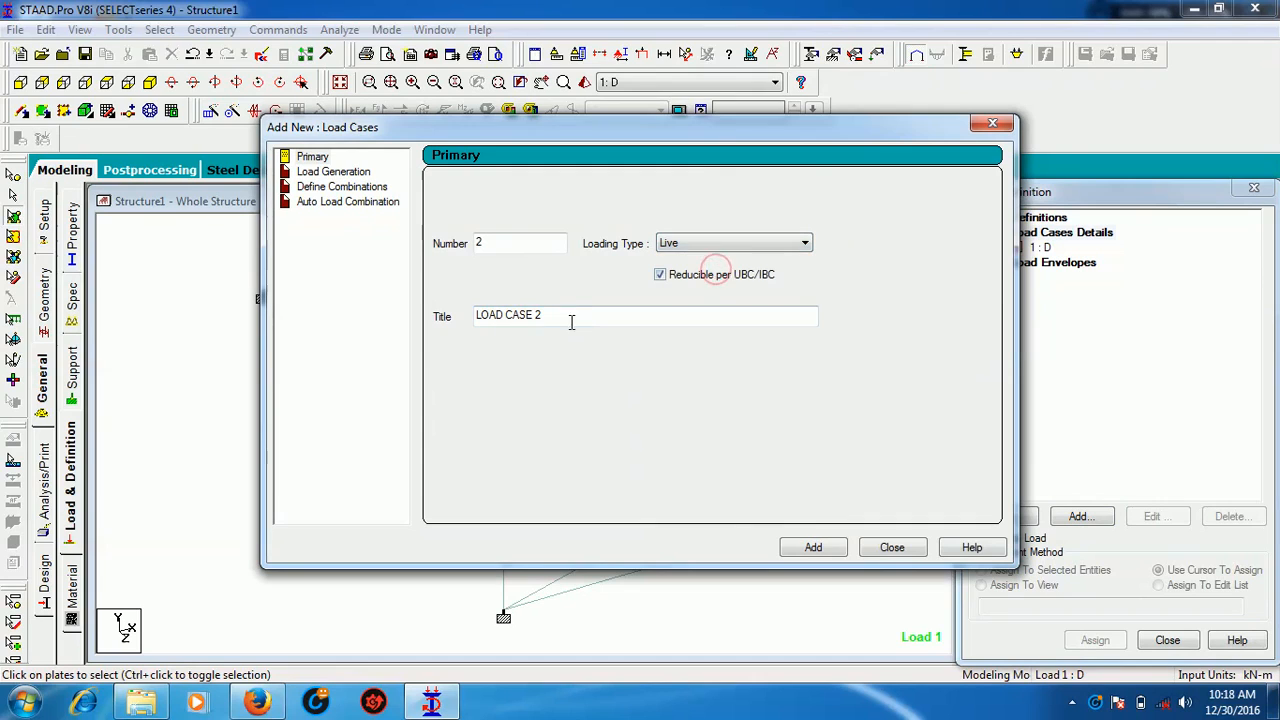
pyautogui.moveTo(571, 318); pyautogui.dragTo(297, 334)
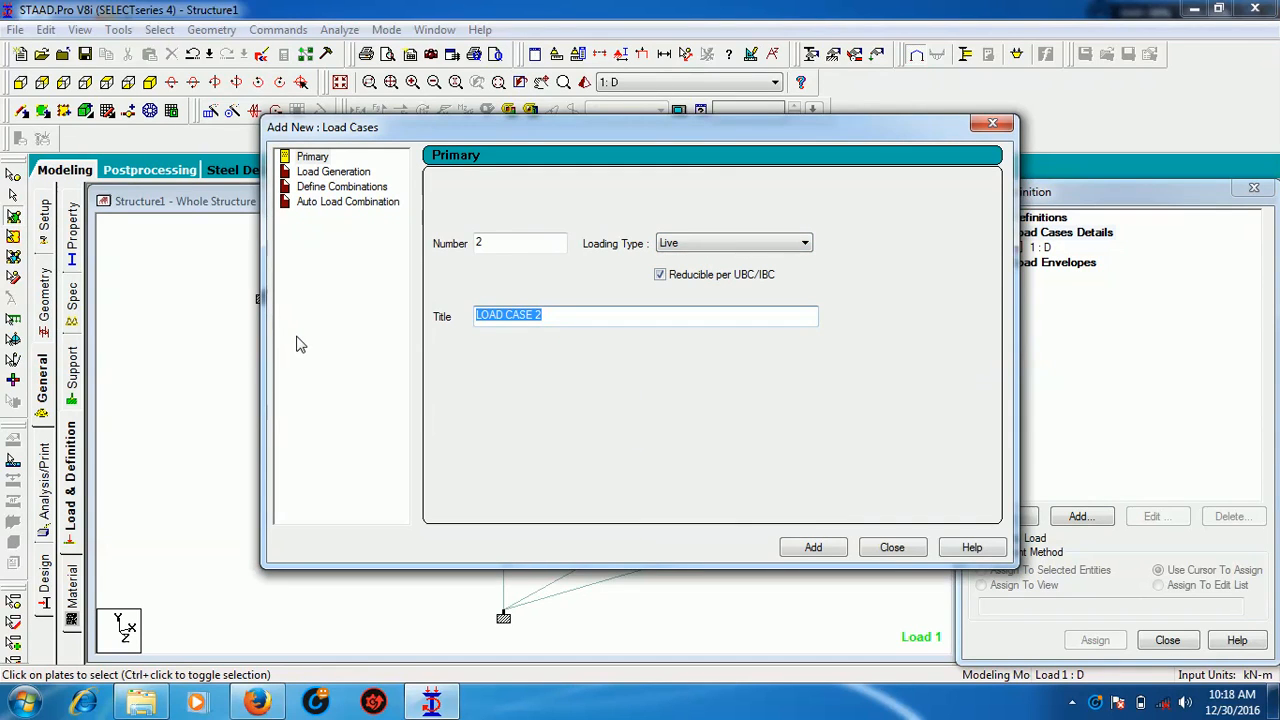
pyautogui.write('L')
pyautogui.click(830, 547)
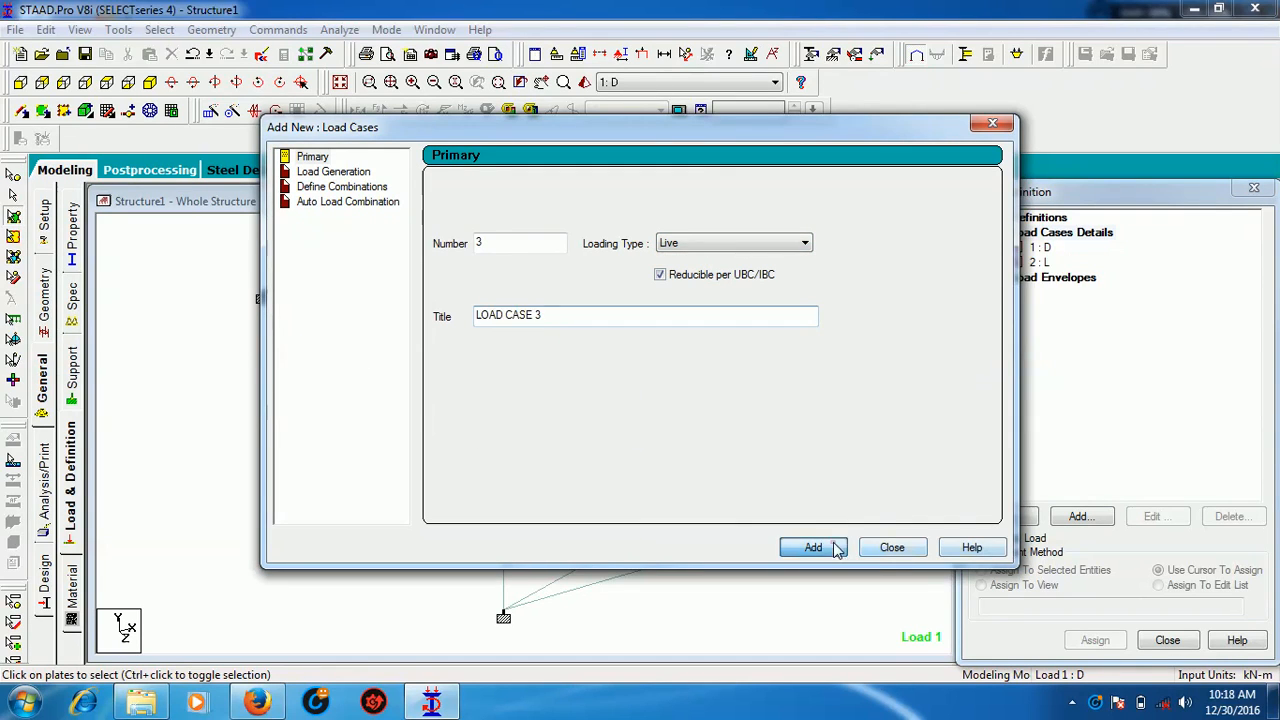
pyautogui.click(890, 547)
# Add a selfweight load in the Y direction with factor -1 to dead load case D
pyautogui.click(1040, 248)
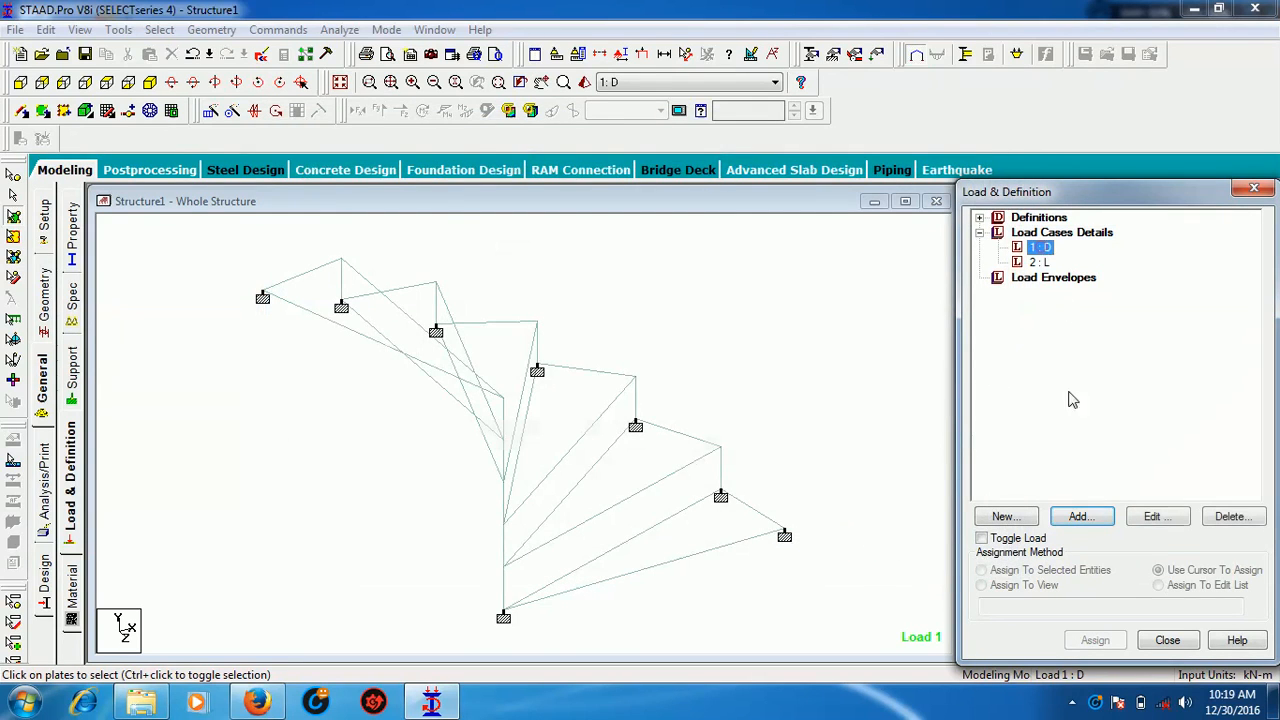
pyautogui.click(1080, 516)
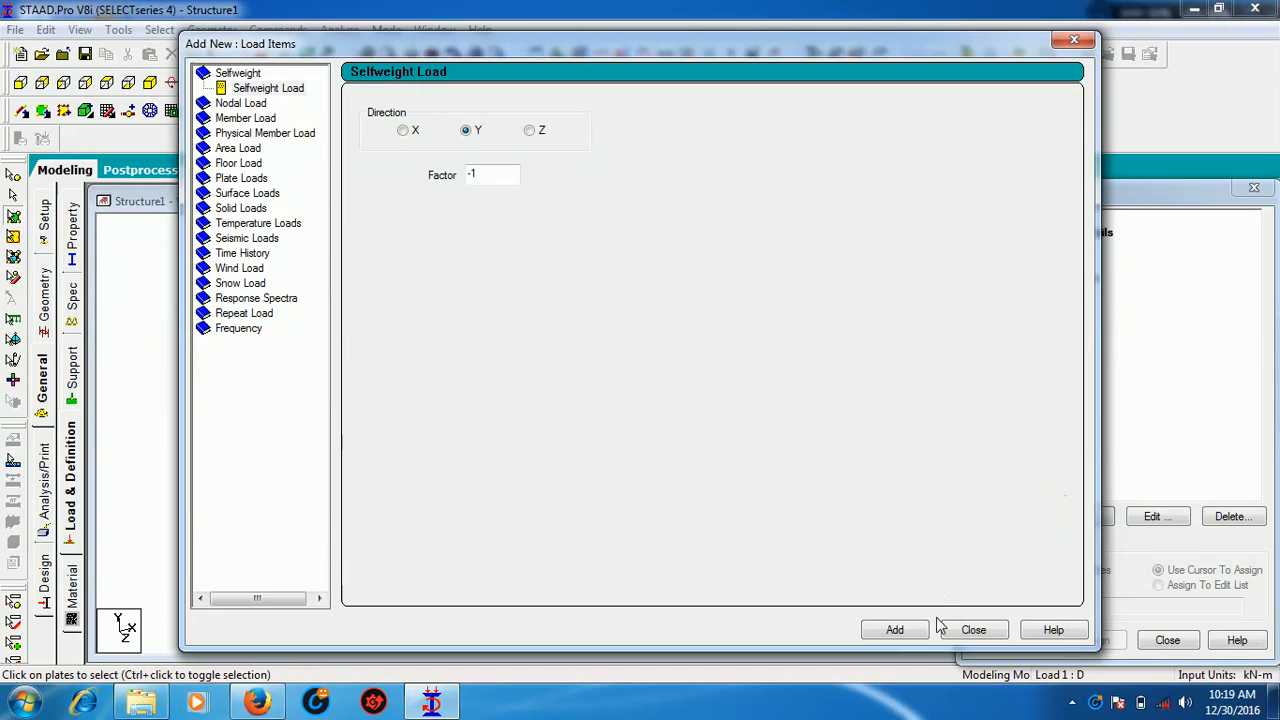
pyautogui.click(913, 640)
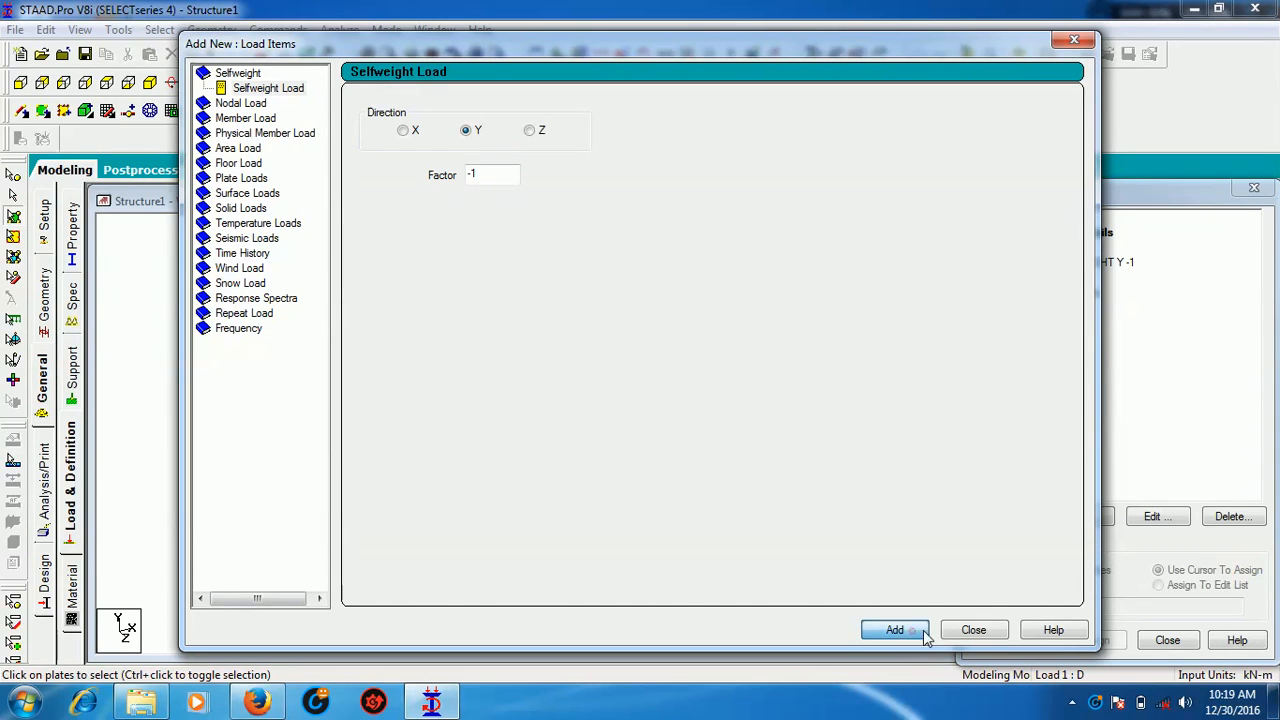
pyautogui.click(999, 637)
# Add a full-plate pressure load of 2.75 kN/m2 in the GY direction to live load case L
pyautogui.click(1043, 279)
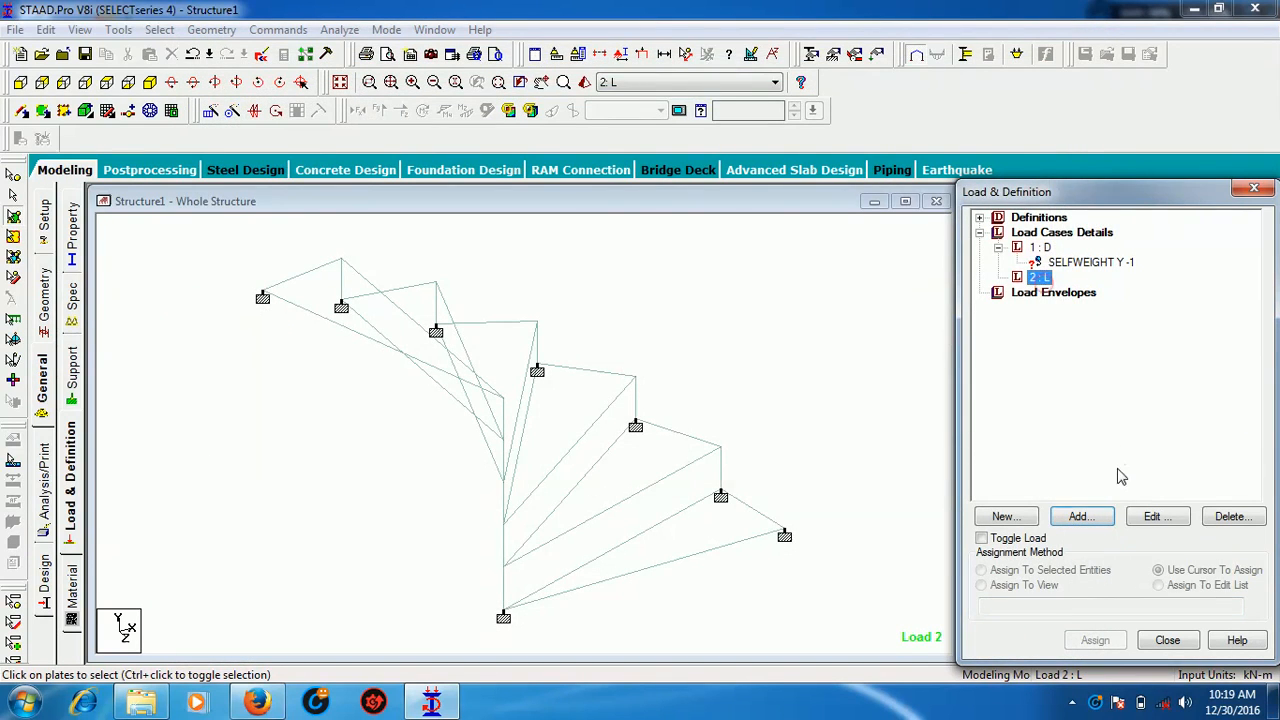
pyautogui.click(1098, 516)
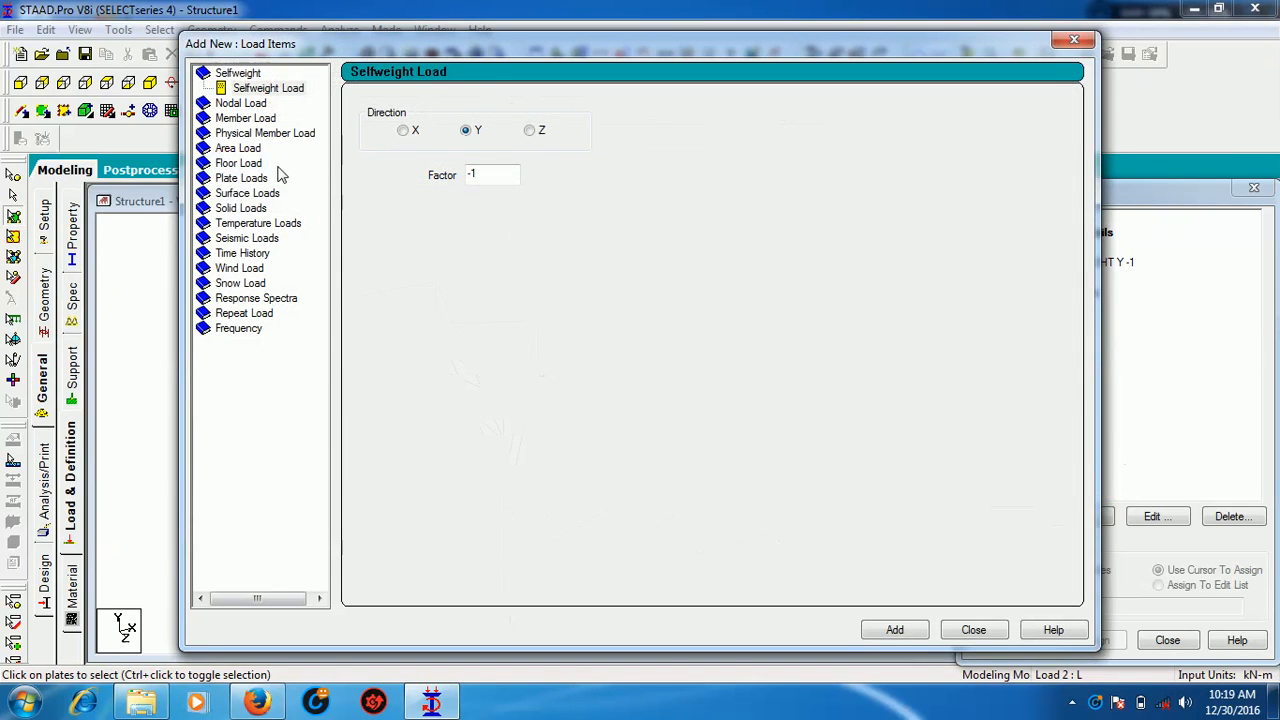
pyautogui.click(258, 178)
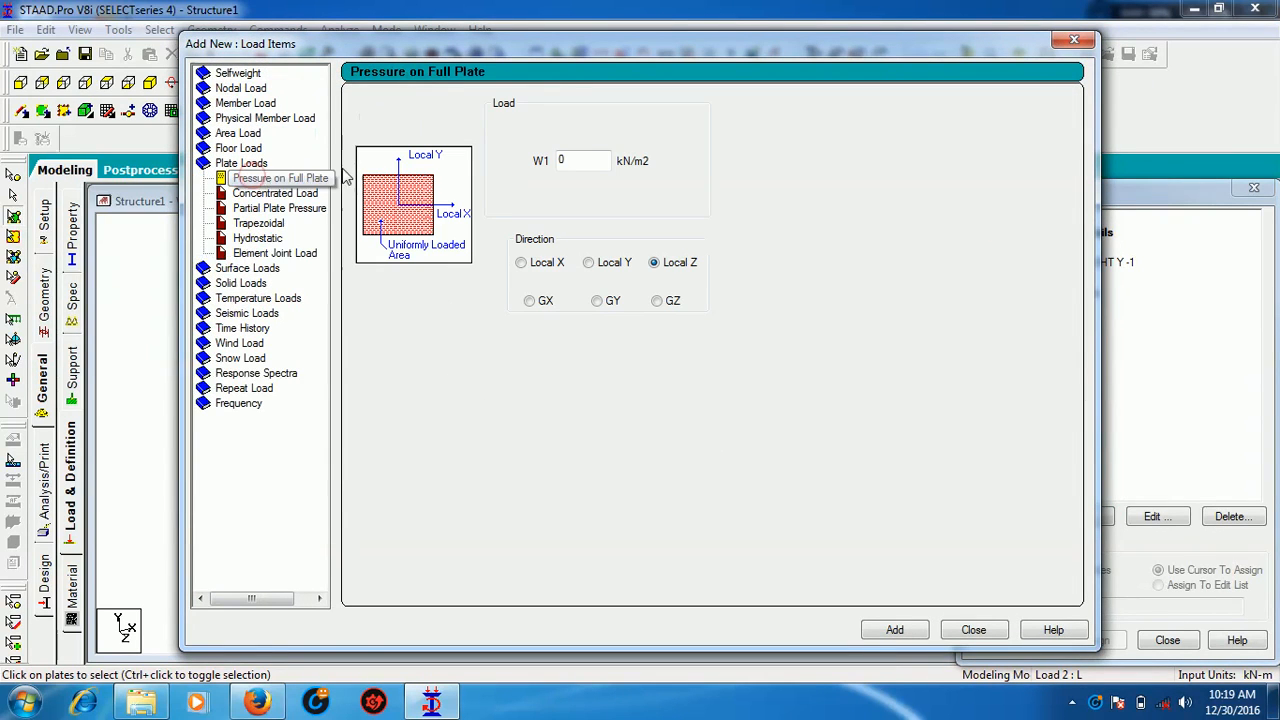
pyautogui.doubleClick(562, 161)
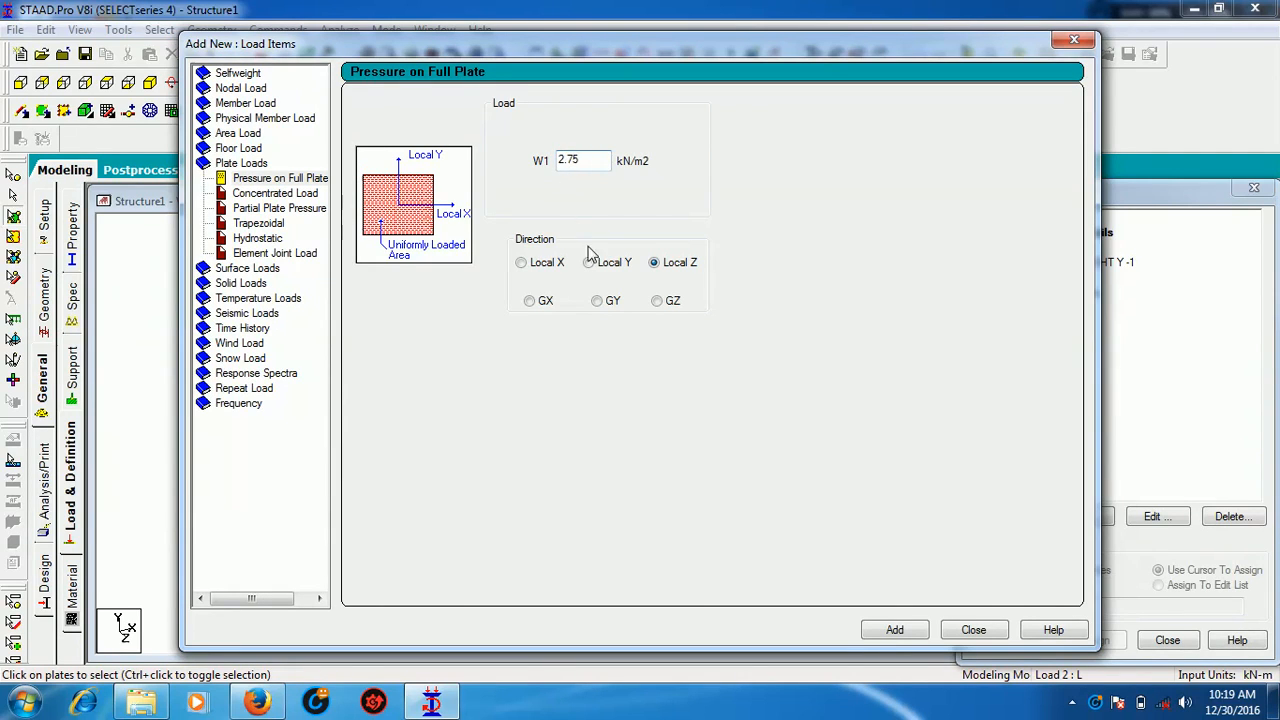
pyautogui.write('2.75')
pyautogui.click(597, 302)
pyautogui.click(894, 629)
pyautogui.click(973, 630)
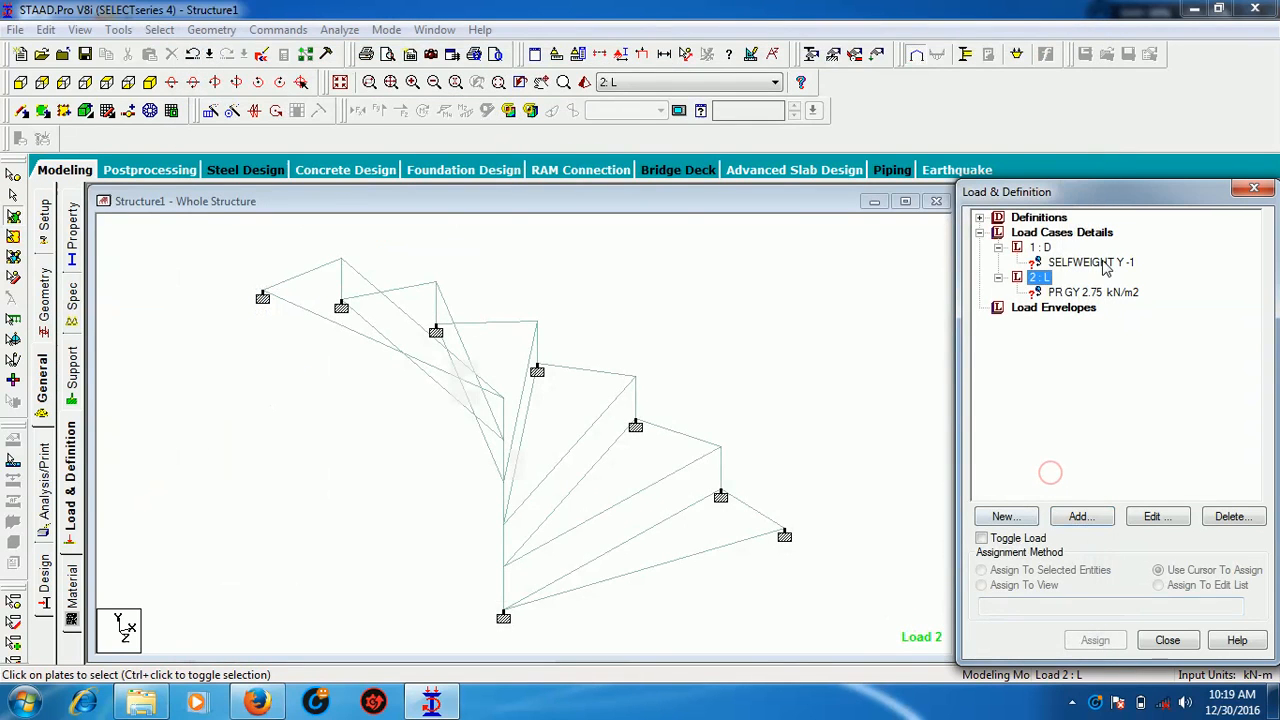
# Assign the selfweight load and the live plate pressure load to the whole structure using the Assign To View method
pyautogui.click(1030, 585)
pyautogui.click(1095, 640)
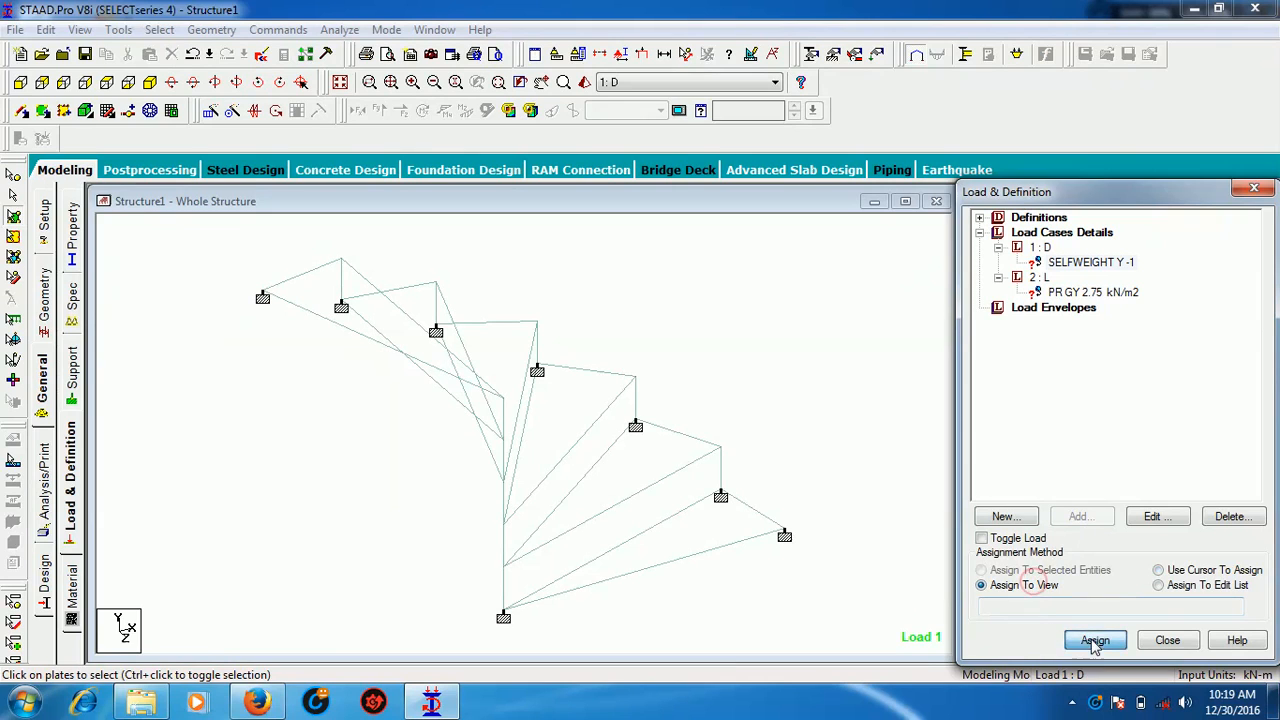
pyautogui.click(1130, 475)
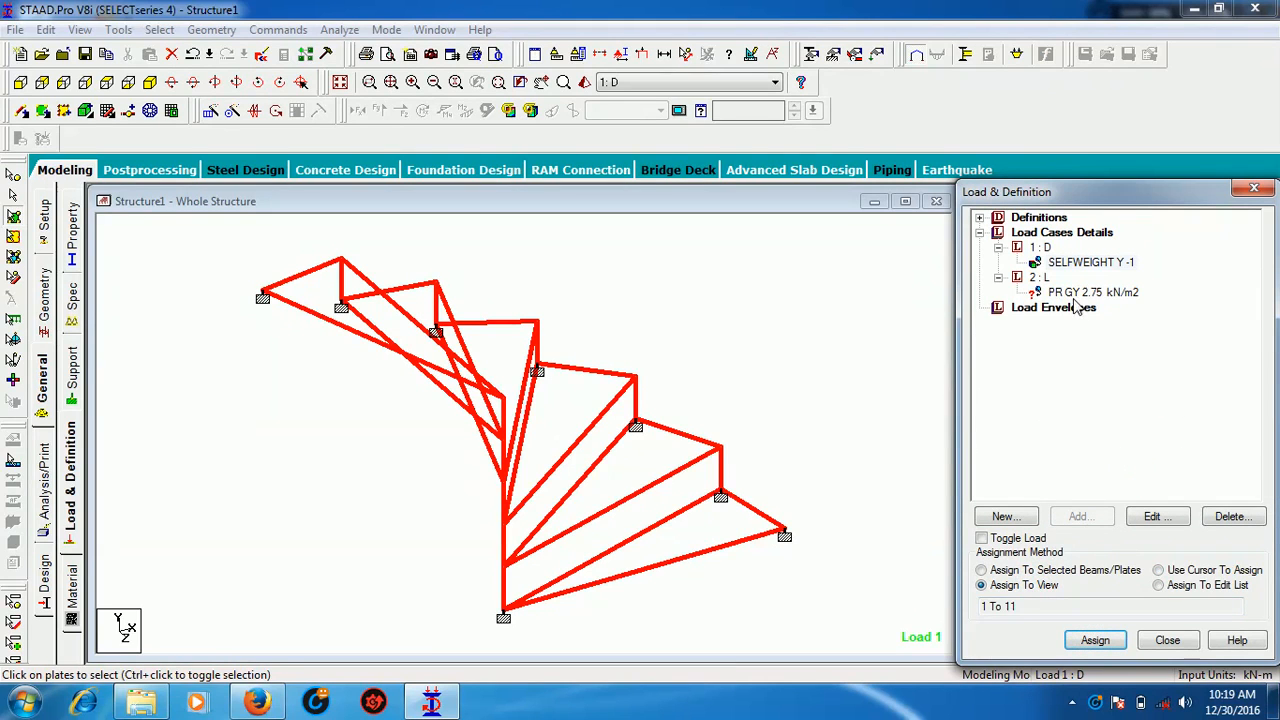
pyautogui.click(1080, 293)
pyautogui.click(1088, 643)
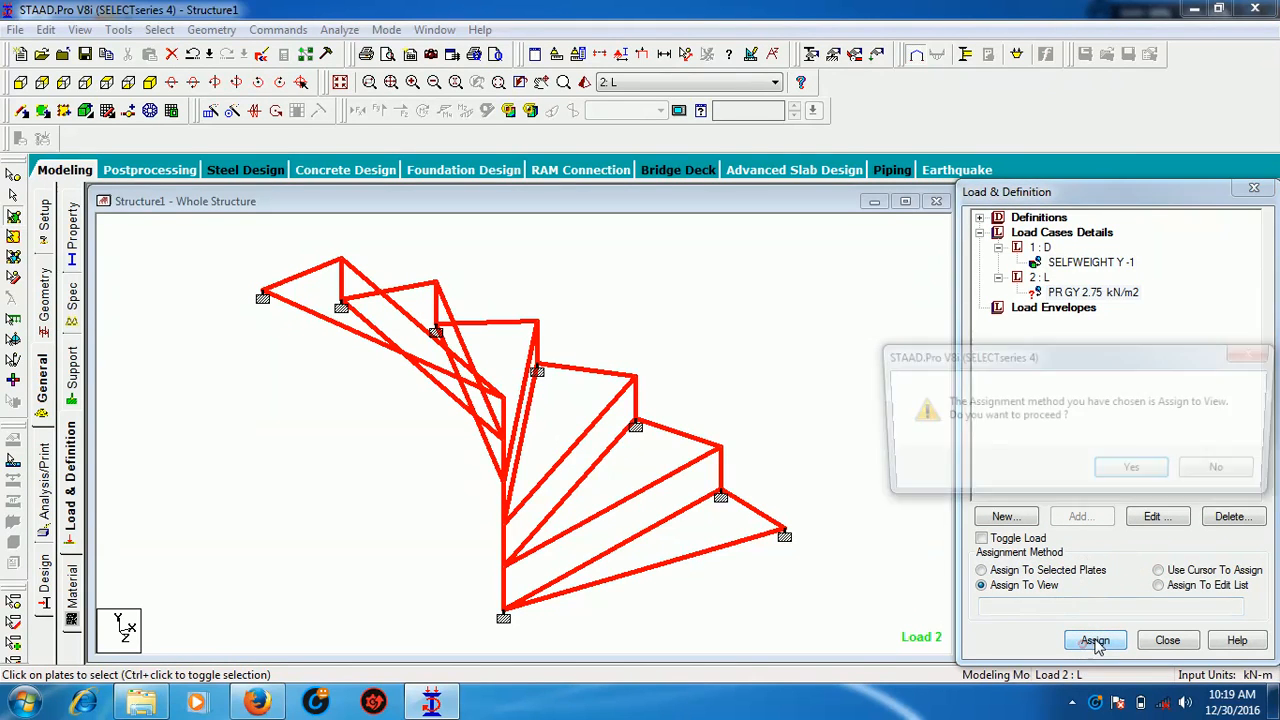
pyautogui.click(1130, 475)
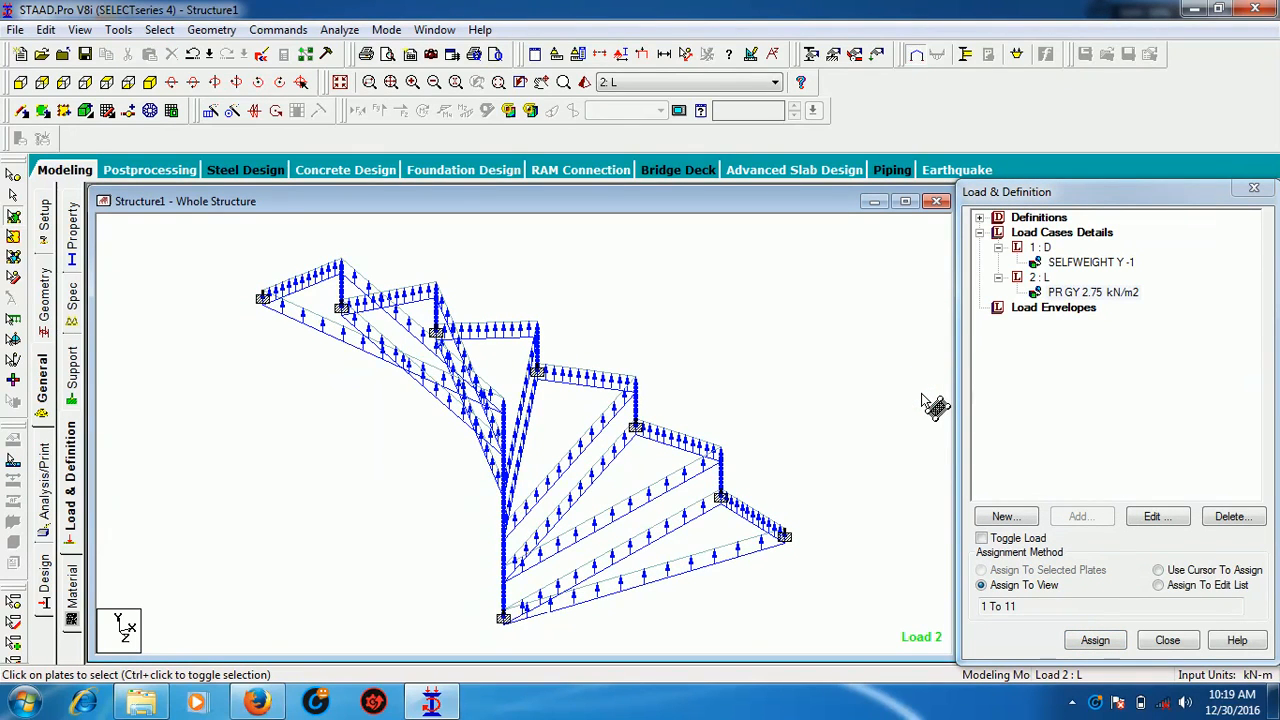
# Change the plate pressure in live load case L to -2.75 kN/m2, keeping the GY direction
pyautogui.click(1075, 293)
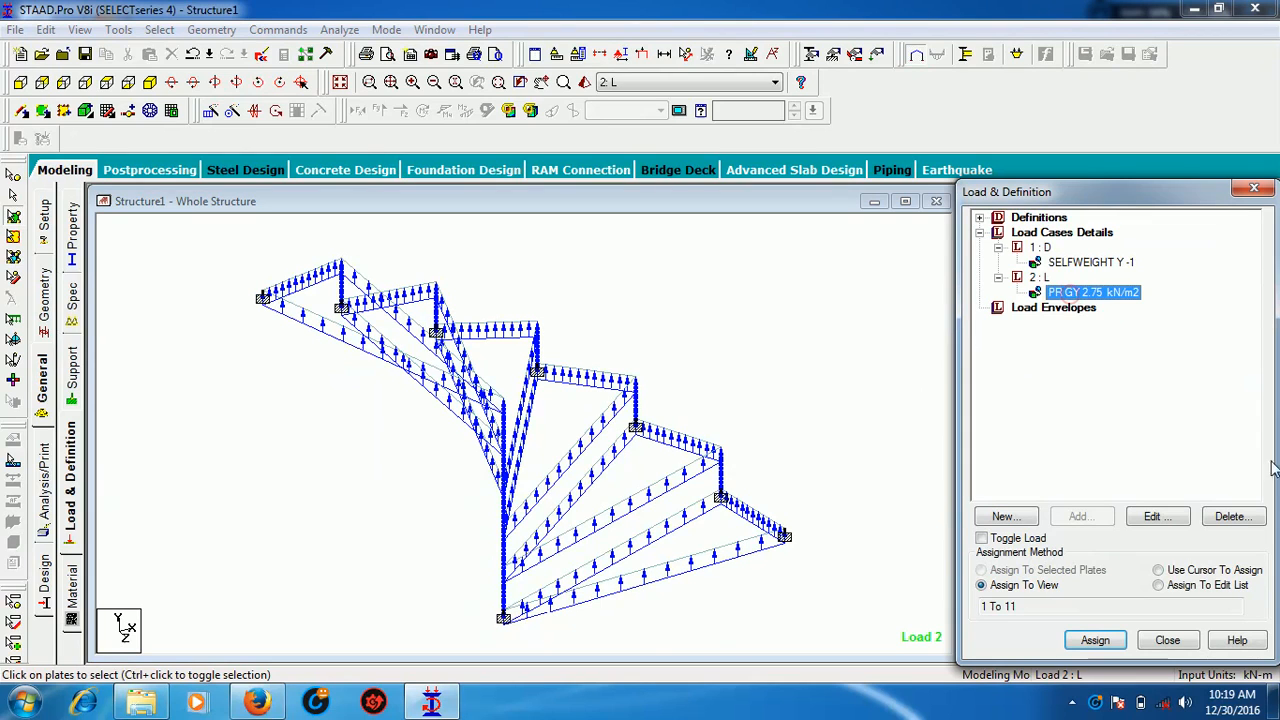
pyautogui.click(1152, 517)
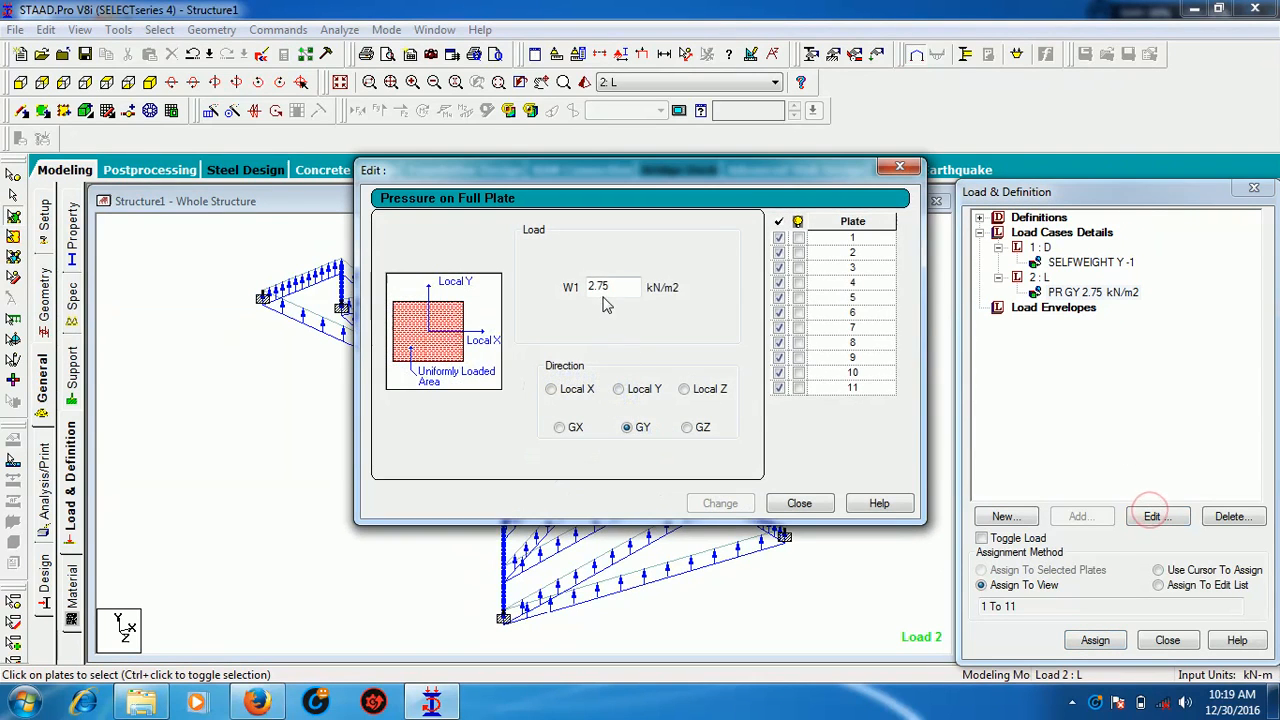
pyautogui.click(589, 286)
pyautogui.write('-')
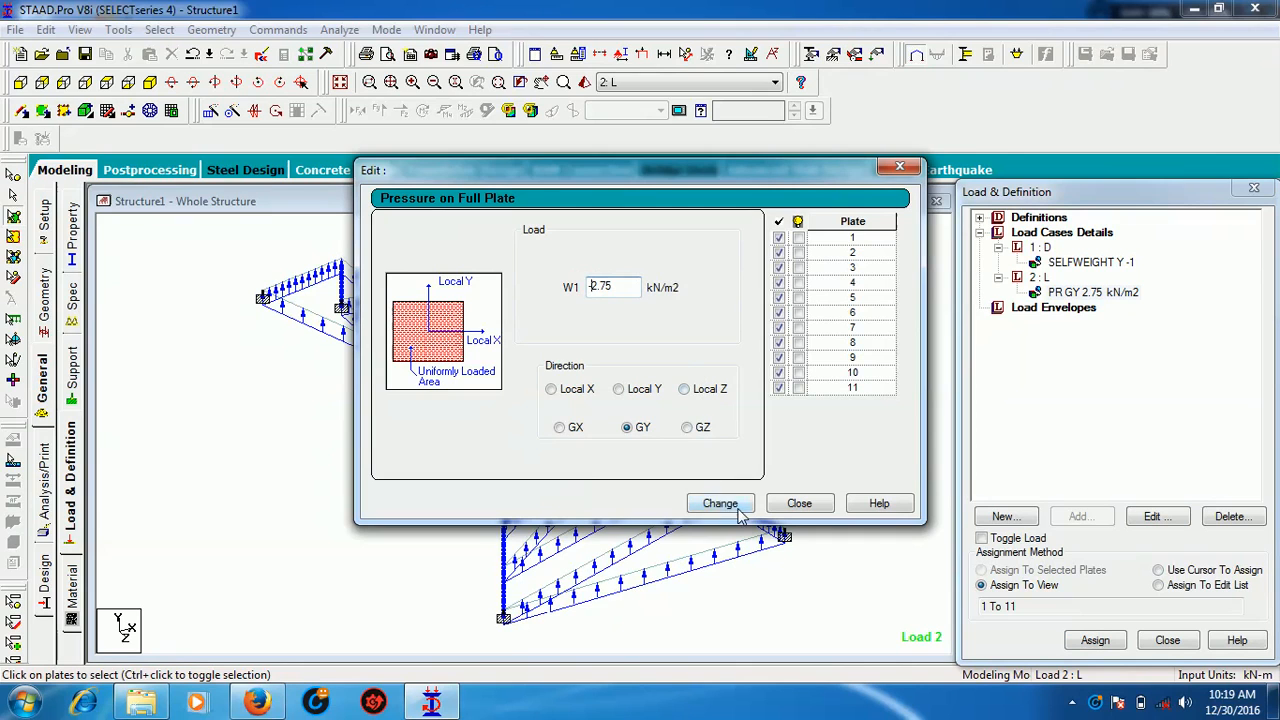
pyautogui.click(720, 503)
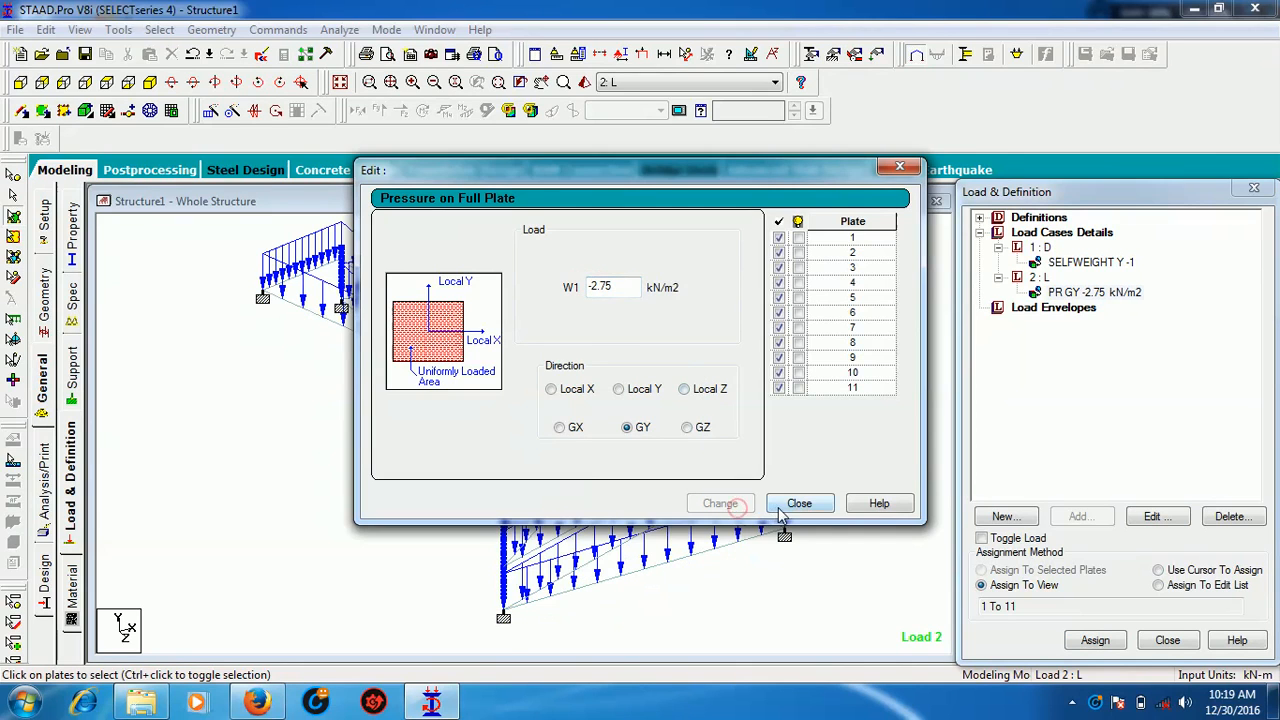
pyautogui.click(790, 508)
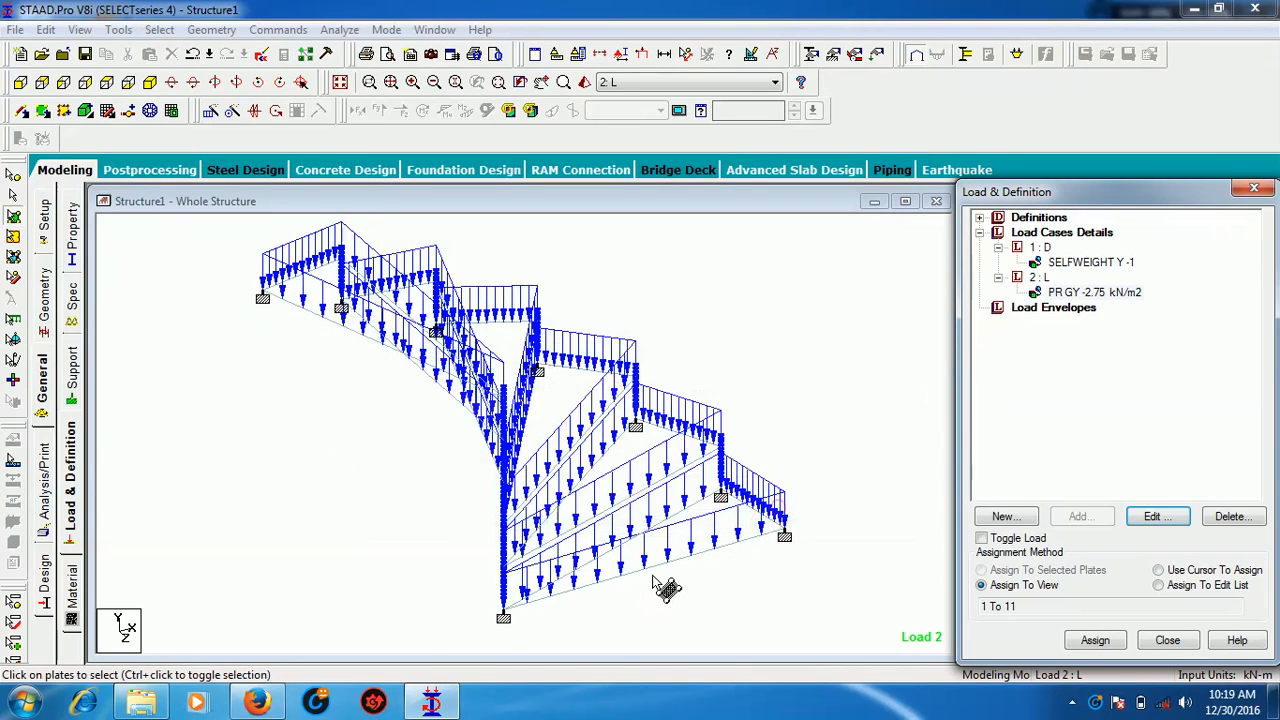
pyautogui.click(718, 577)
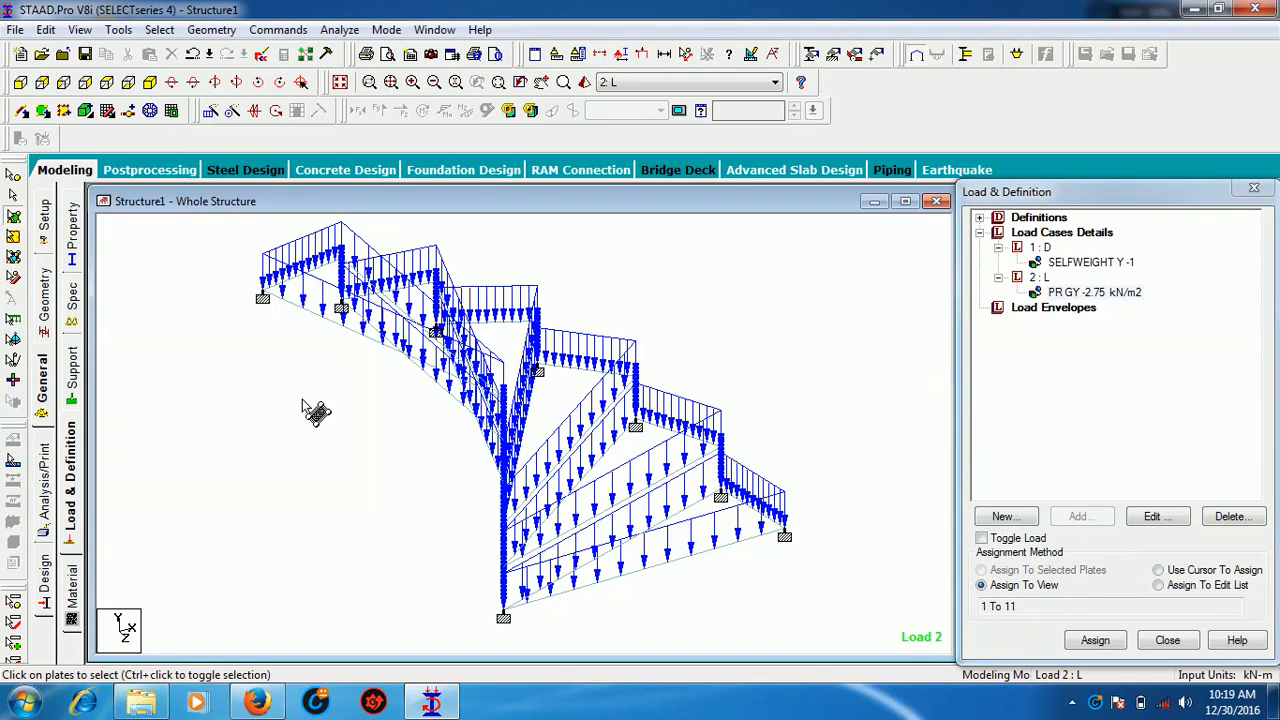
# Add a Perform Analysis command with the No Print option
pyautogui.click(43, 468)
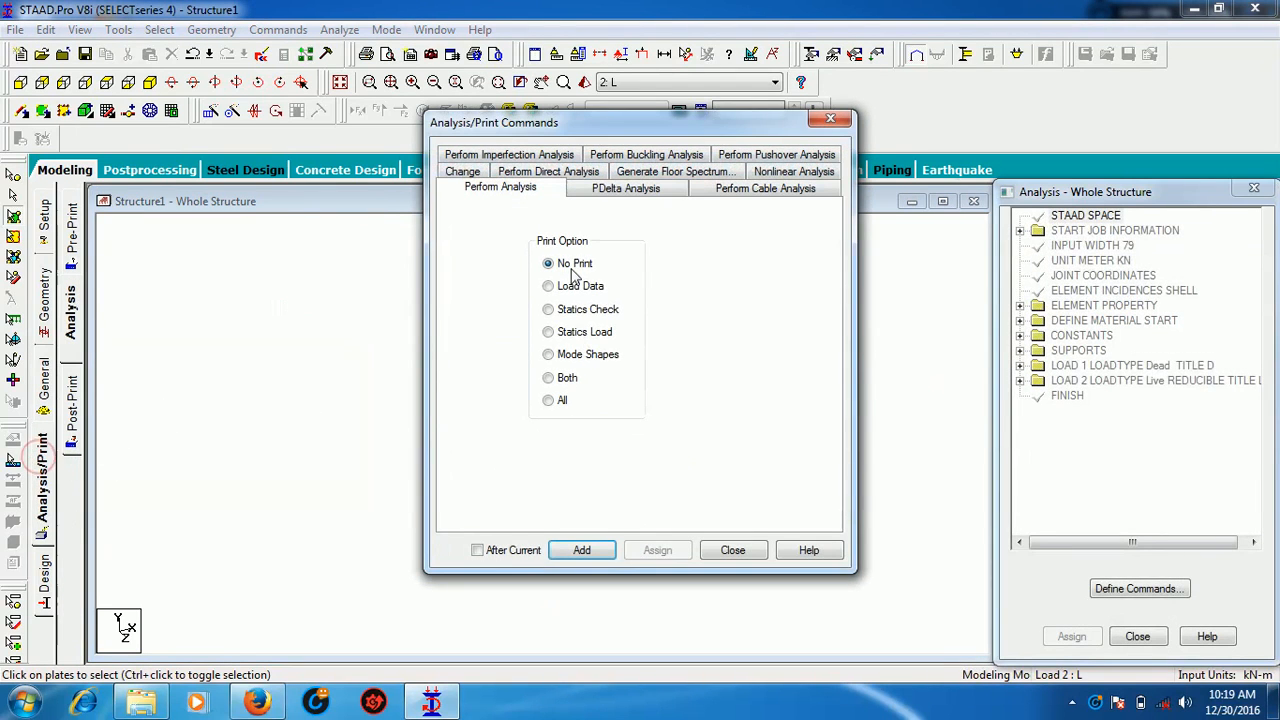
pyautogui.click(601, 565)
pyautogui.click(740, 550)
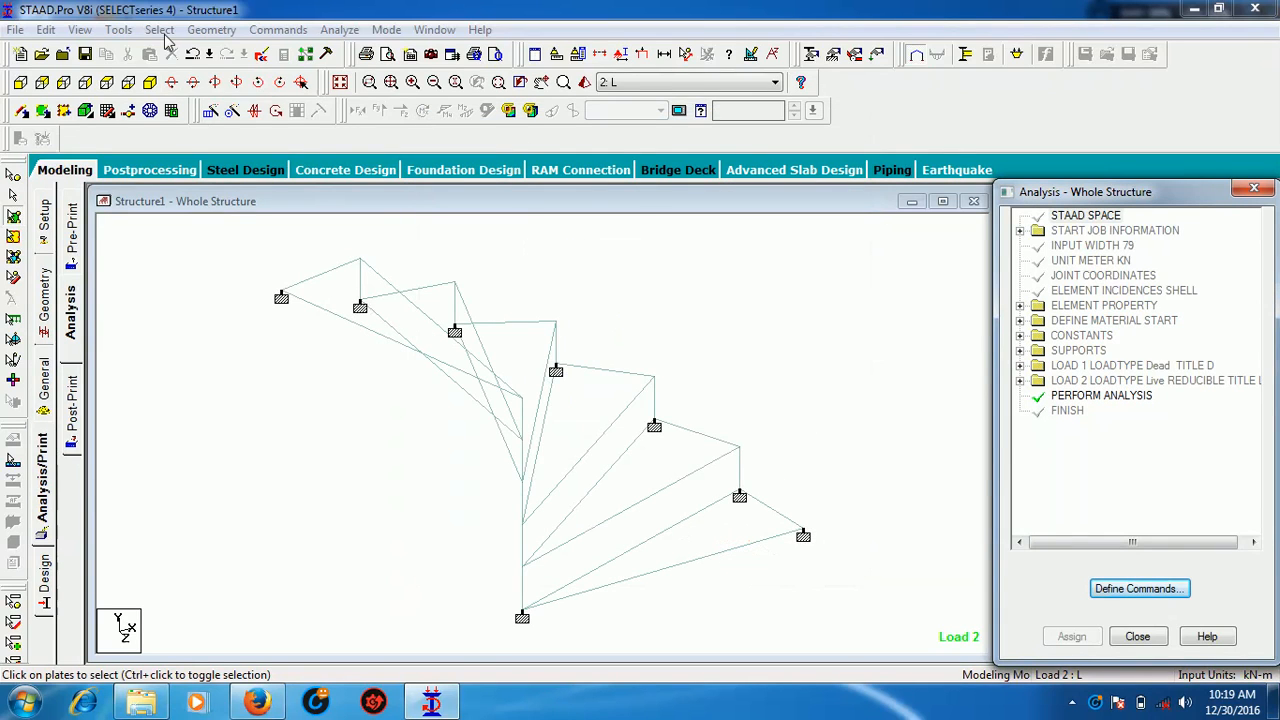
# Run the analysis and go to Post Processing Mode, accepting the default results setup
pyautogui.click(339, 29)
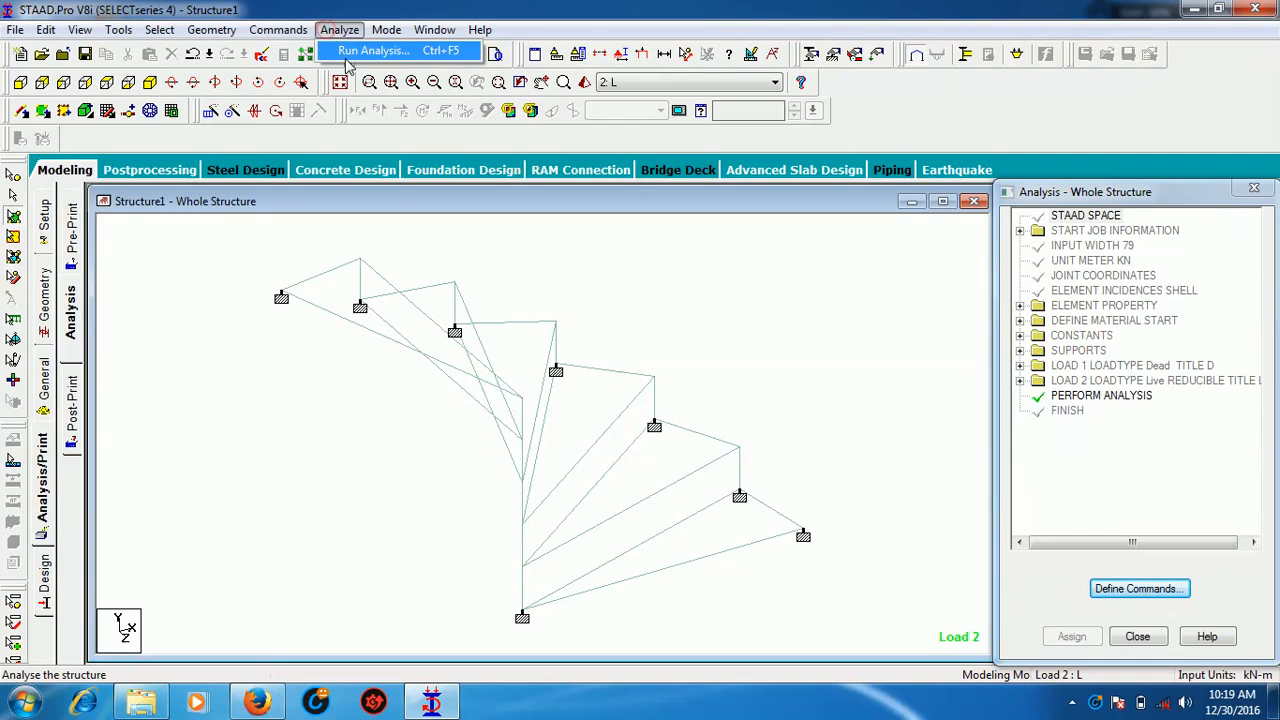
pyautogui.click(355, 54)
pyautogui.click(536, 371)
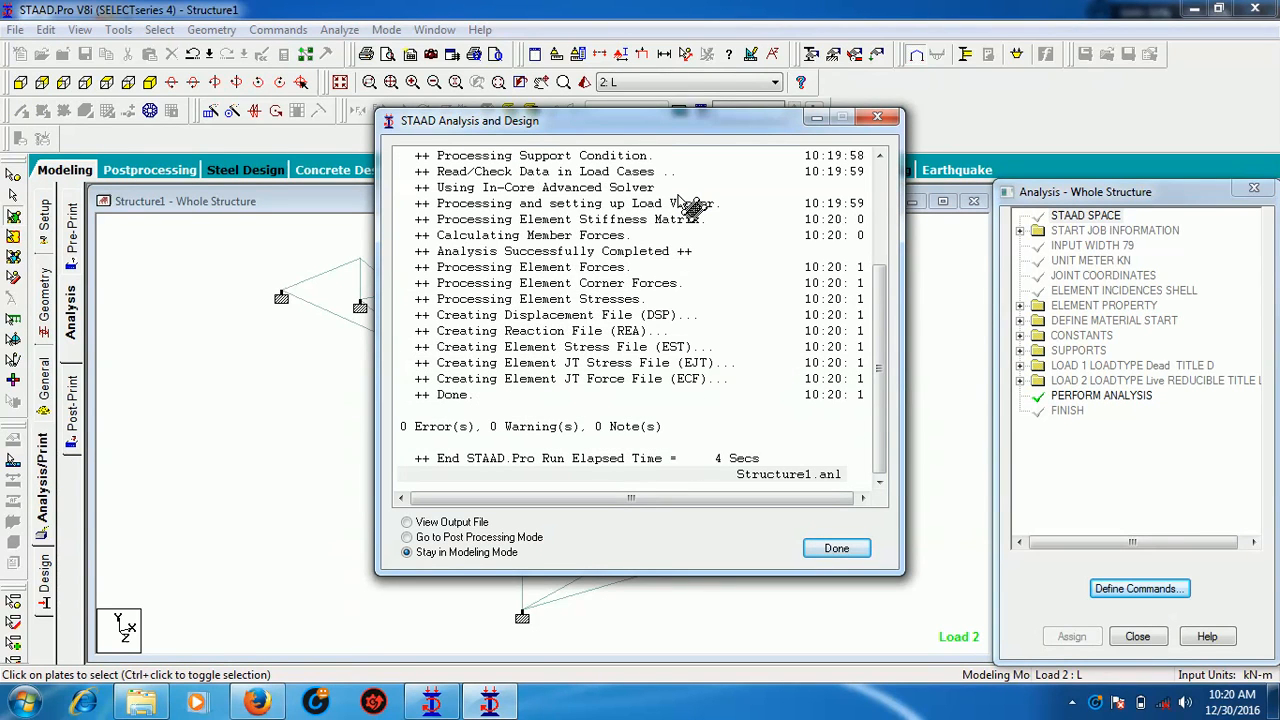
pyautogui.click(442, 537)
pyautogui.click(856, 550)
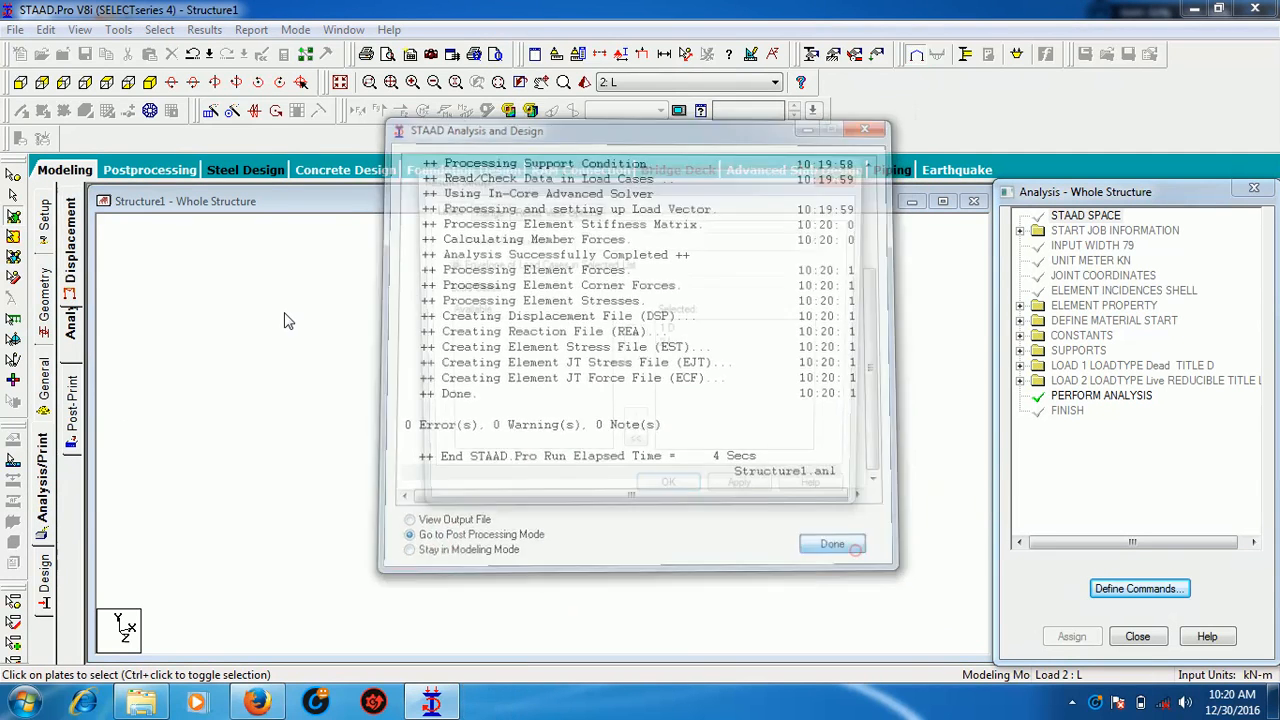
pyautogui.click(670, 494)
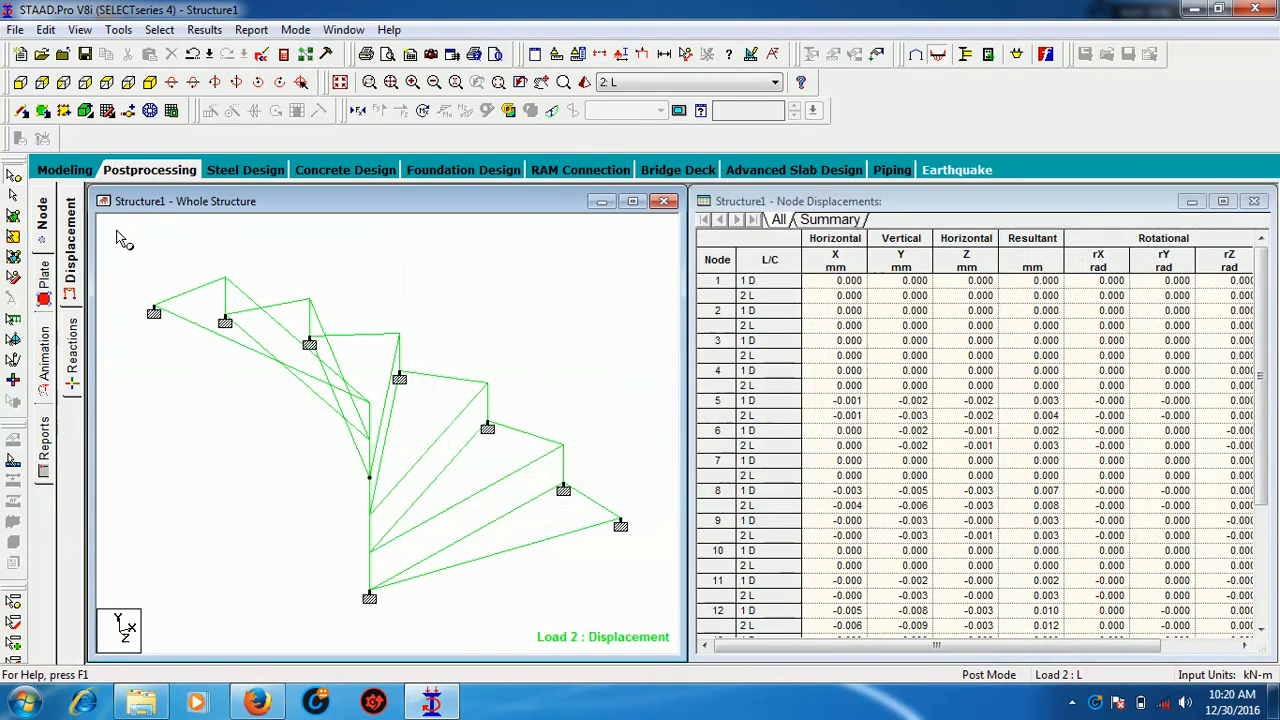
# Display the Max Absolute plate stress contour with normal fill for load case 2: L
pyautogui.click(44, 296)
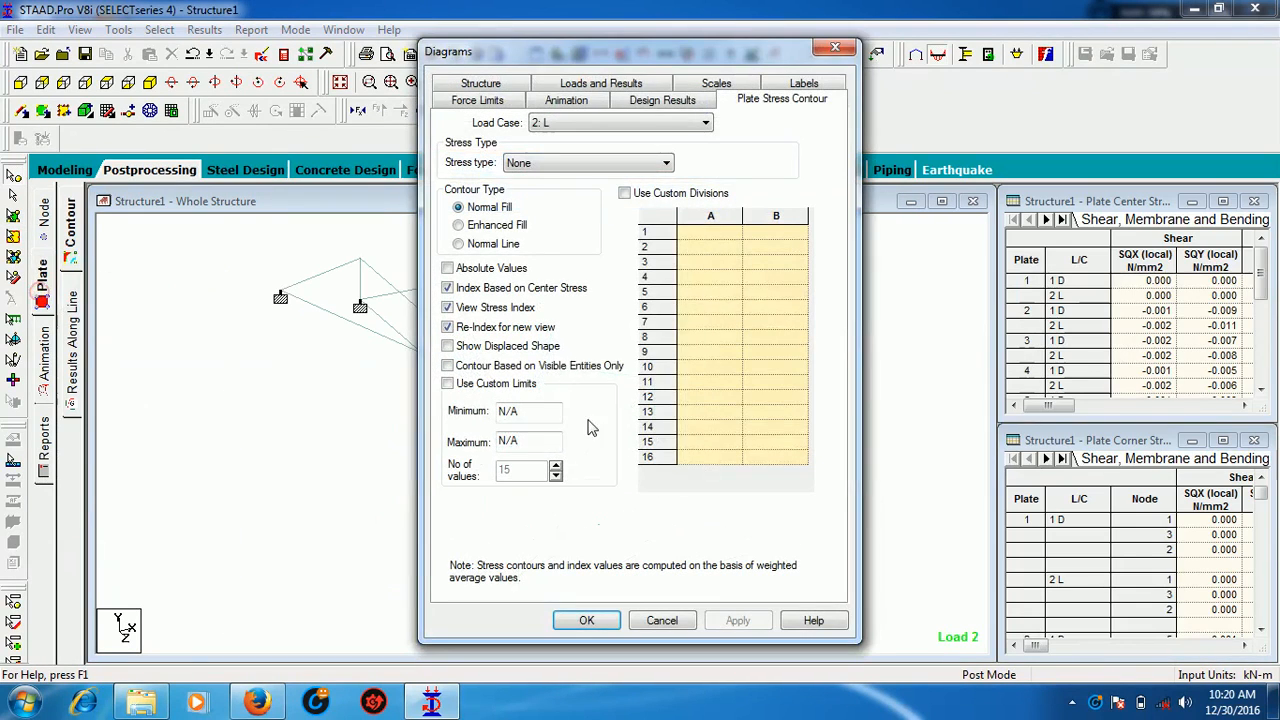
pyautogui.click(612, 165)
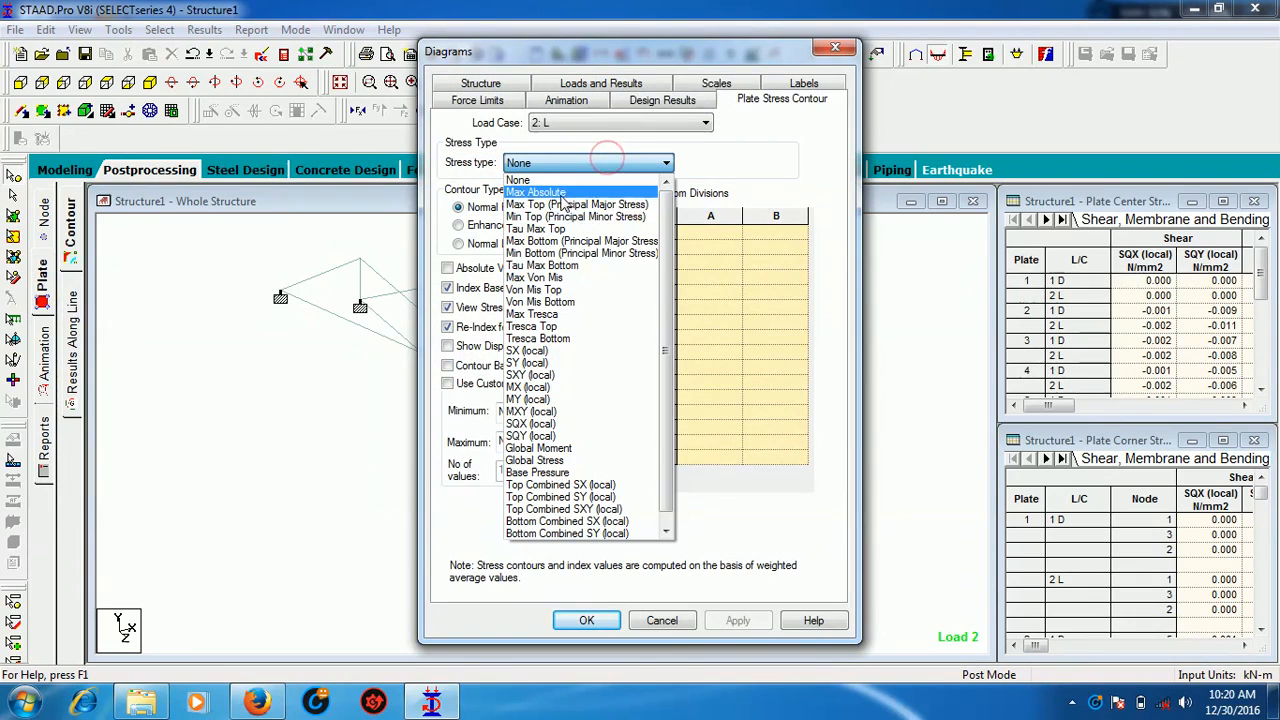
pyautogui.click(558, 197)
pyautogui.click(586, 620)
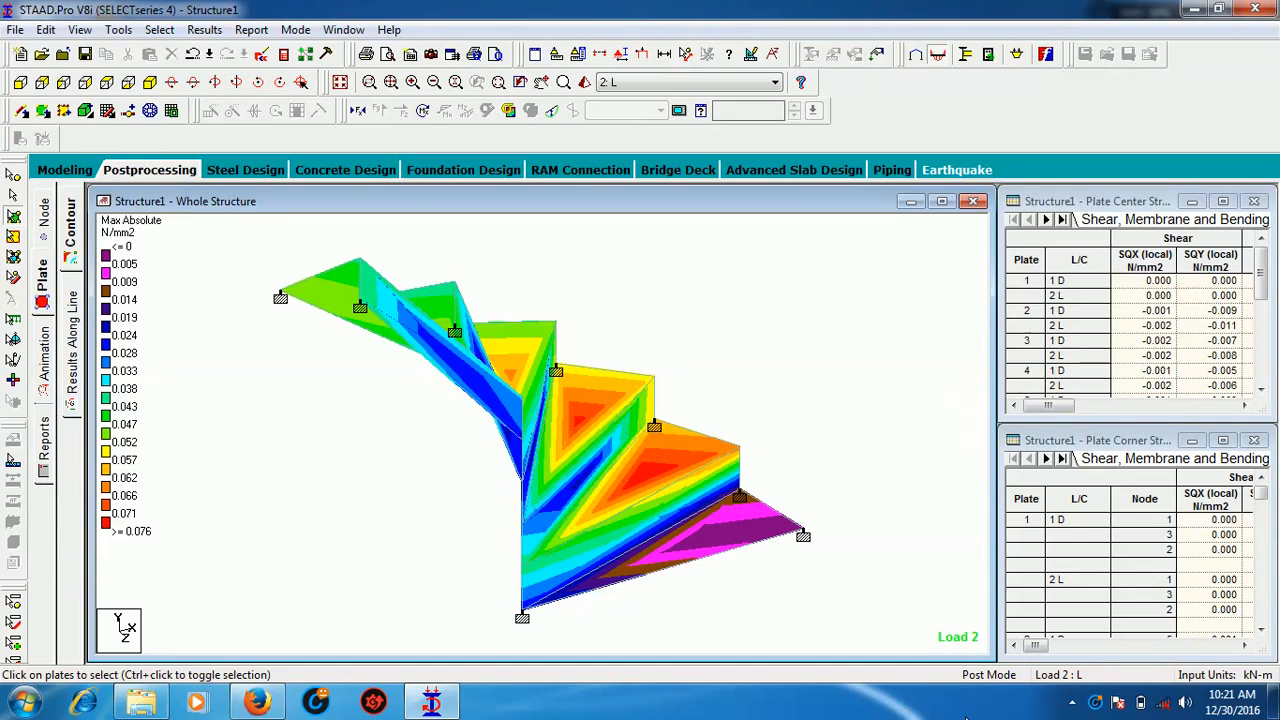
pyautogui.click(1073, 701)
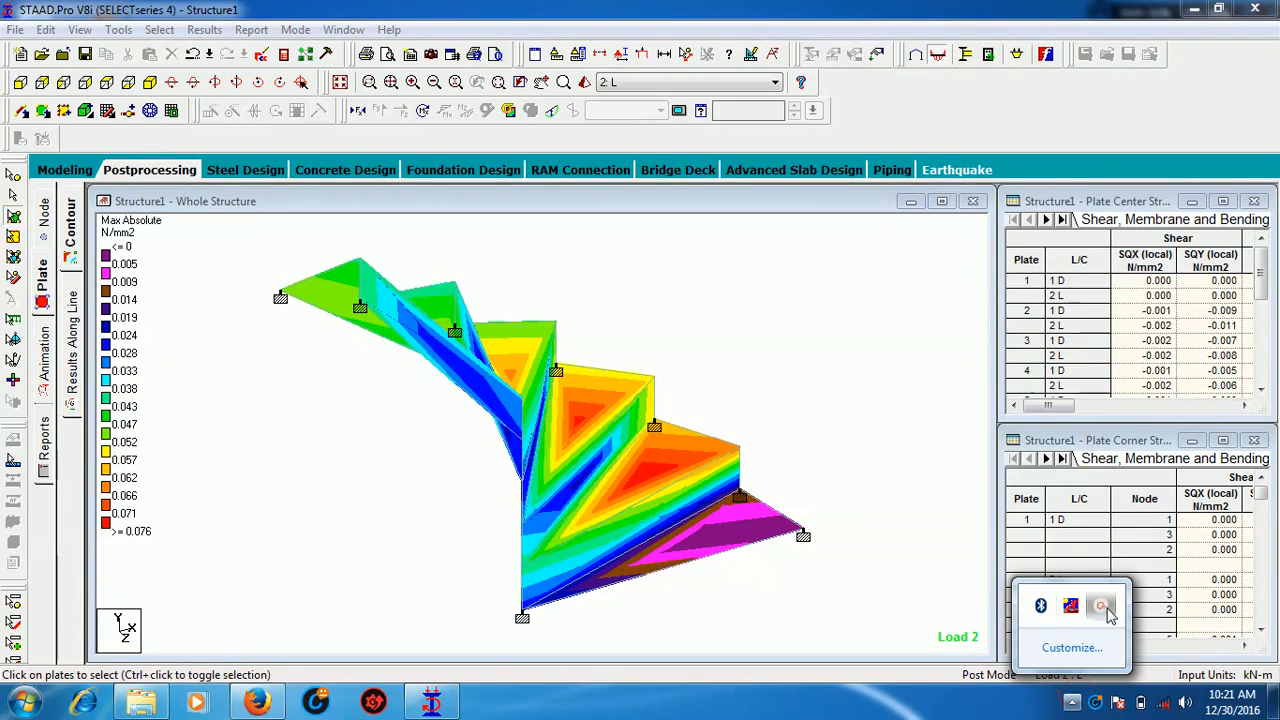